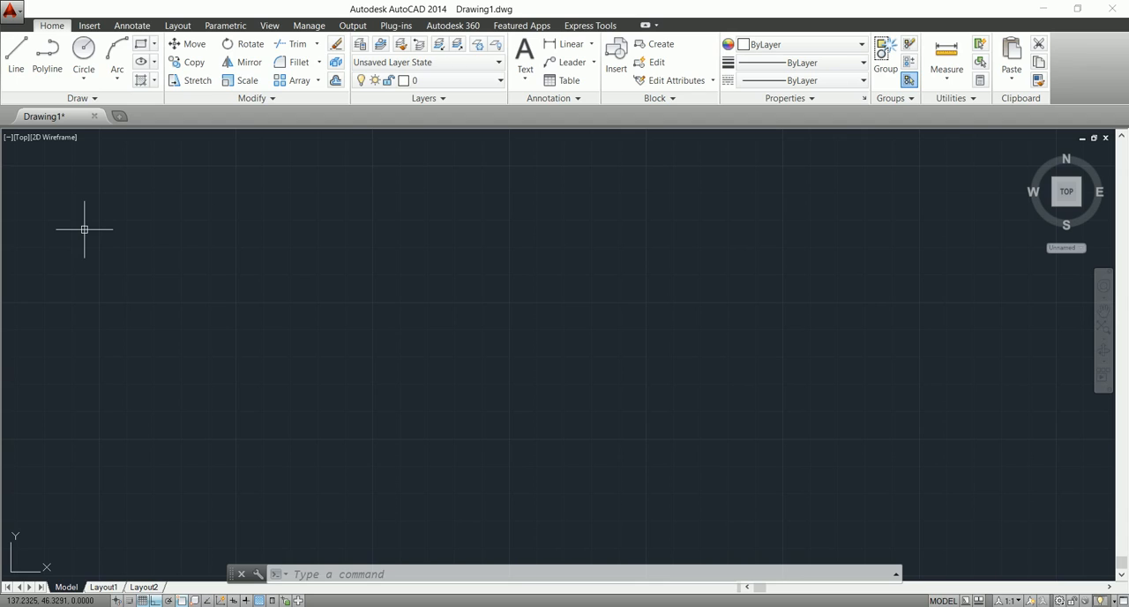
Draw a horizontal line 5 units long in the upper part of the drawing area.
left_click(84, 229)
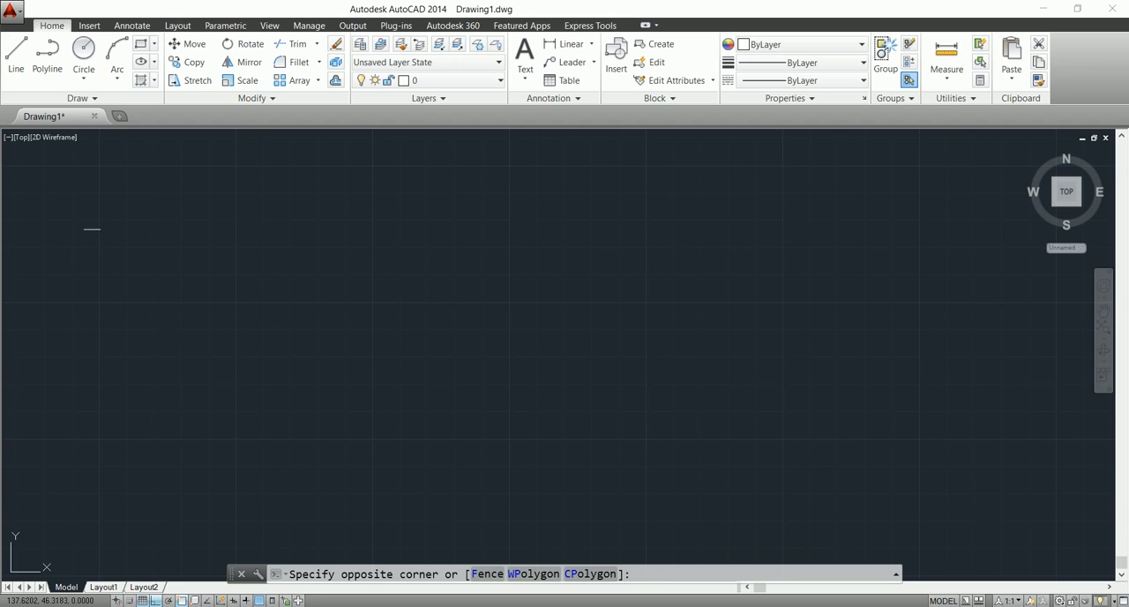
left_click(53, 109)
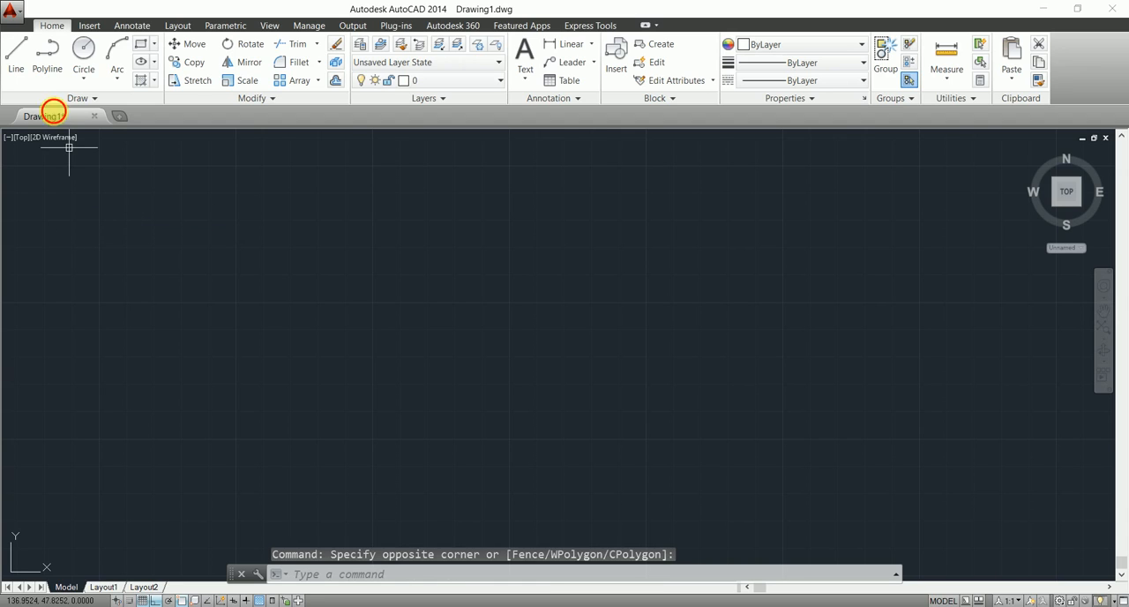
left_click(22, 55)
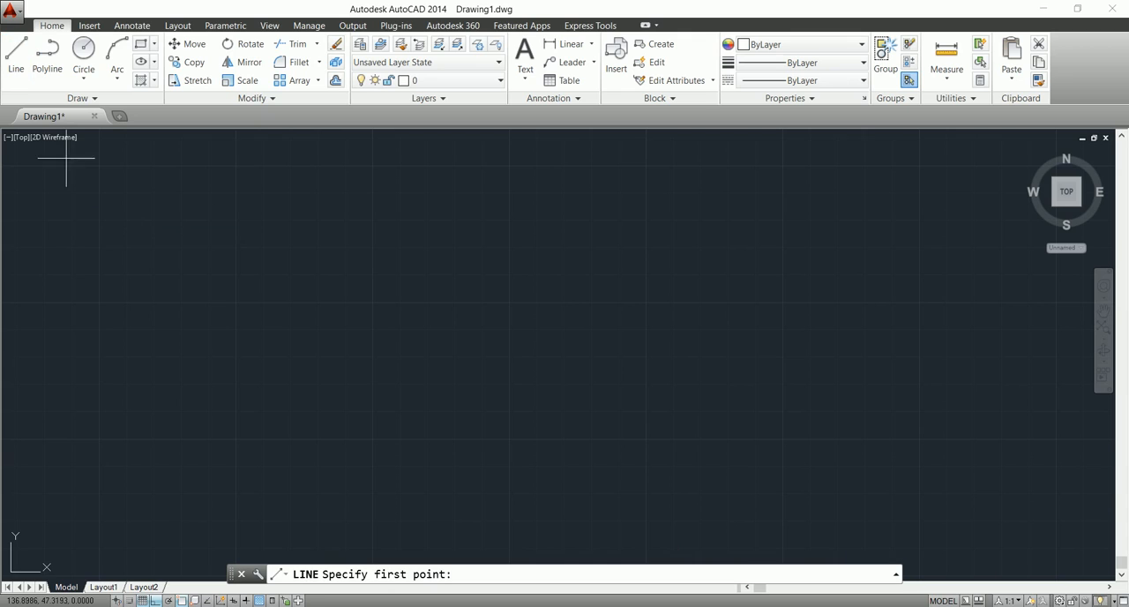
left_click(80, 244)
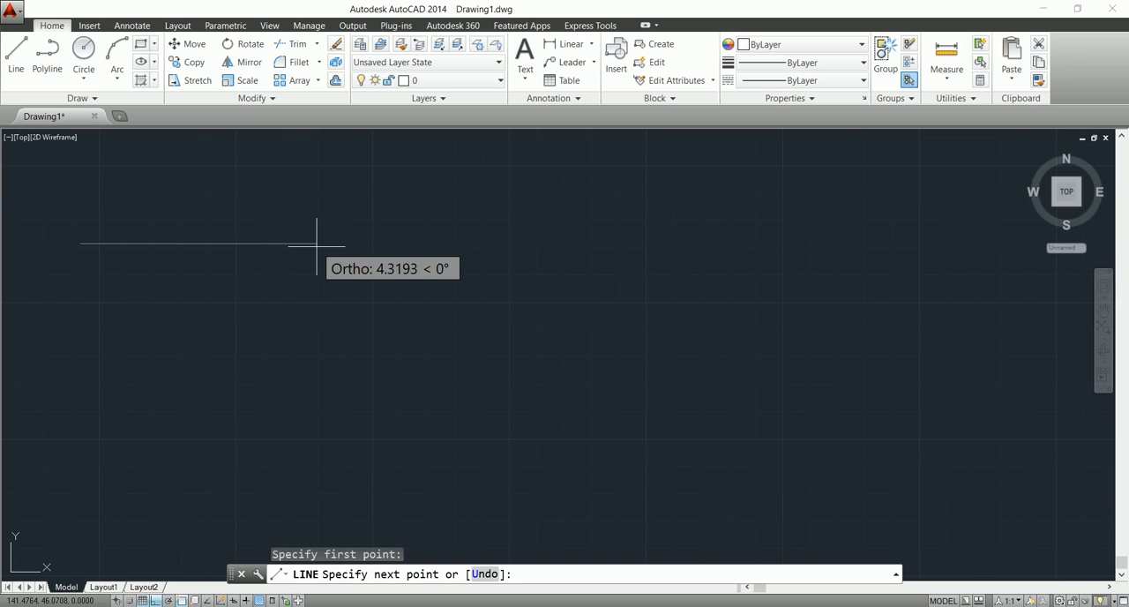
type("5")
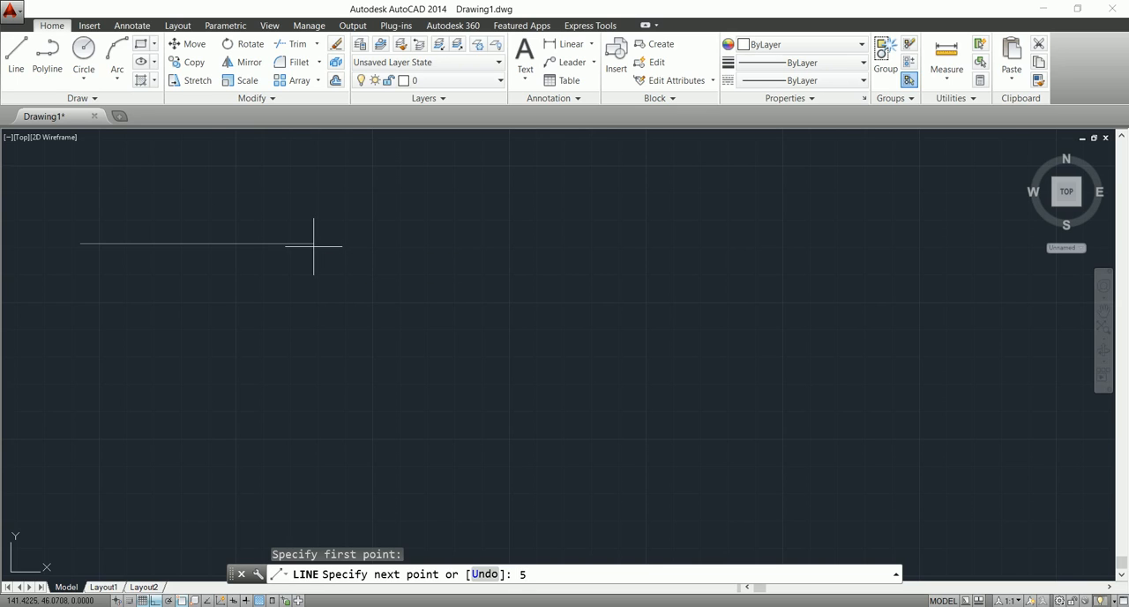
key("Return")
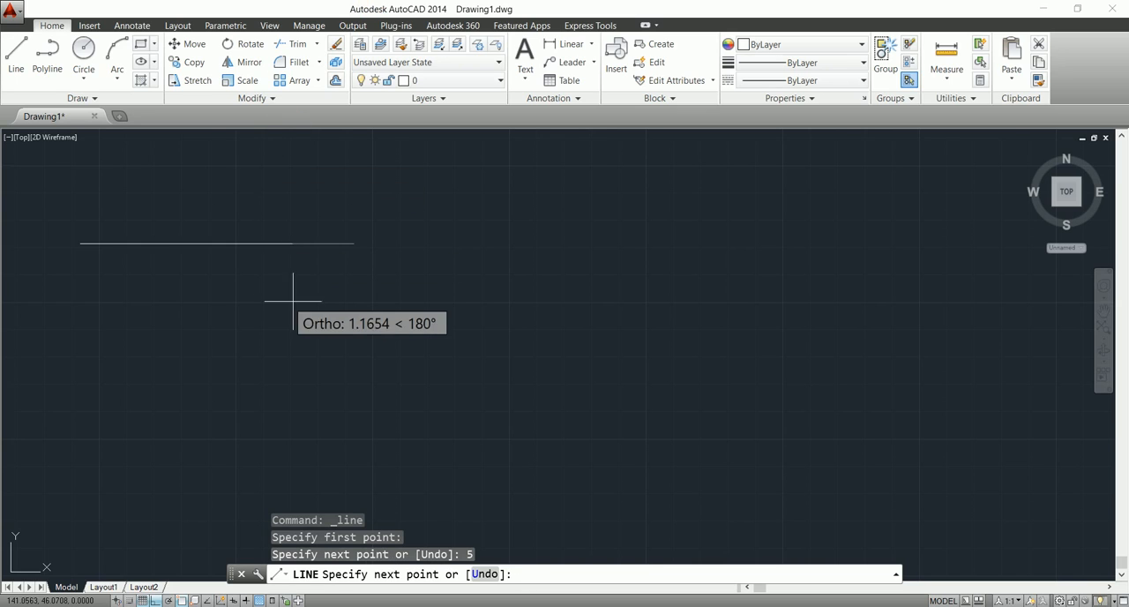
key("Escape")
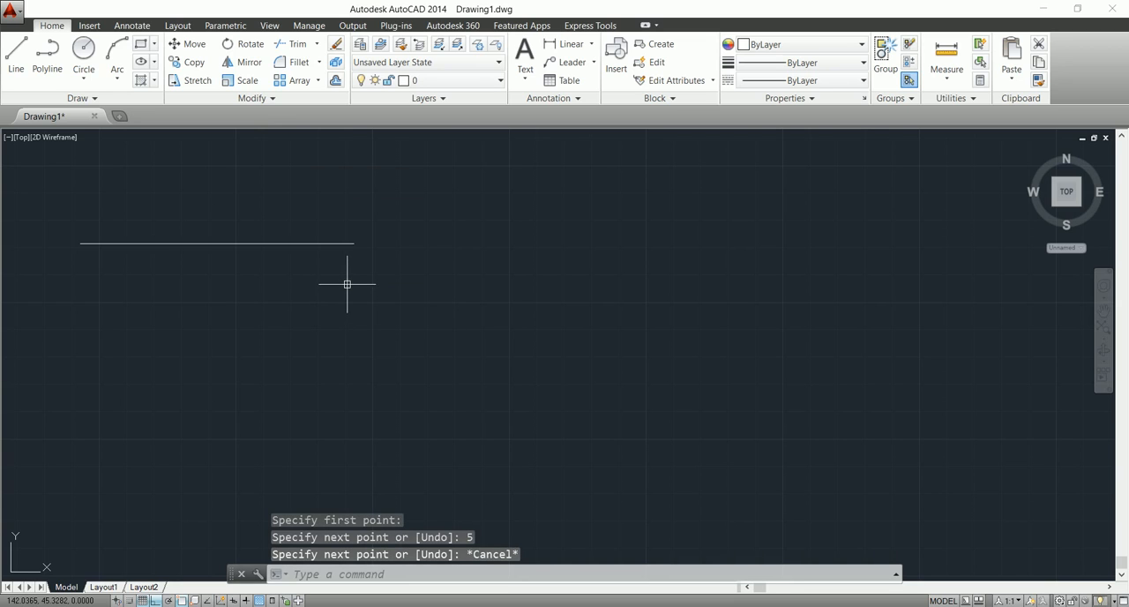
Add a linear dimension above the line, measured between its two endpoints.
left_click(547, 44)
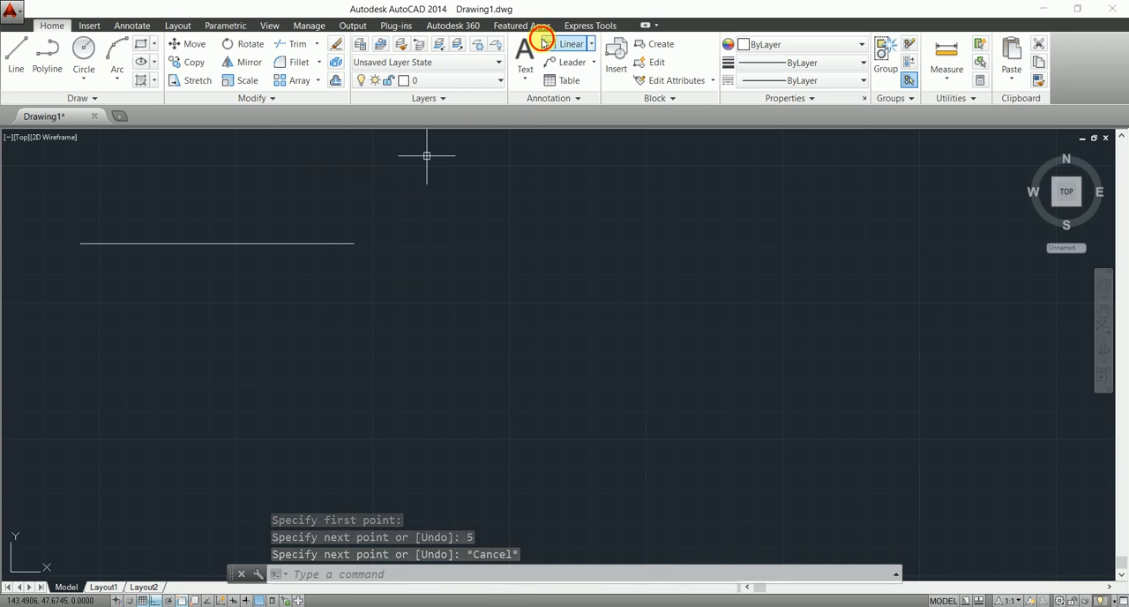
left_click(81, 243)
left_click(354, 243)
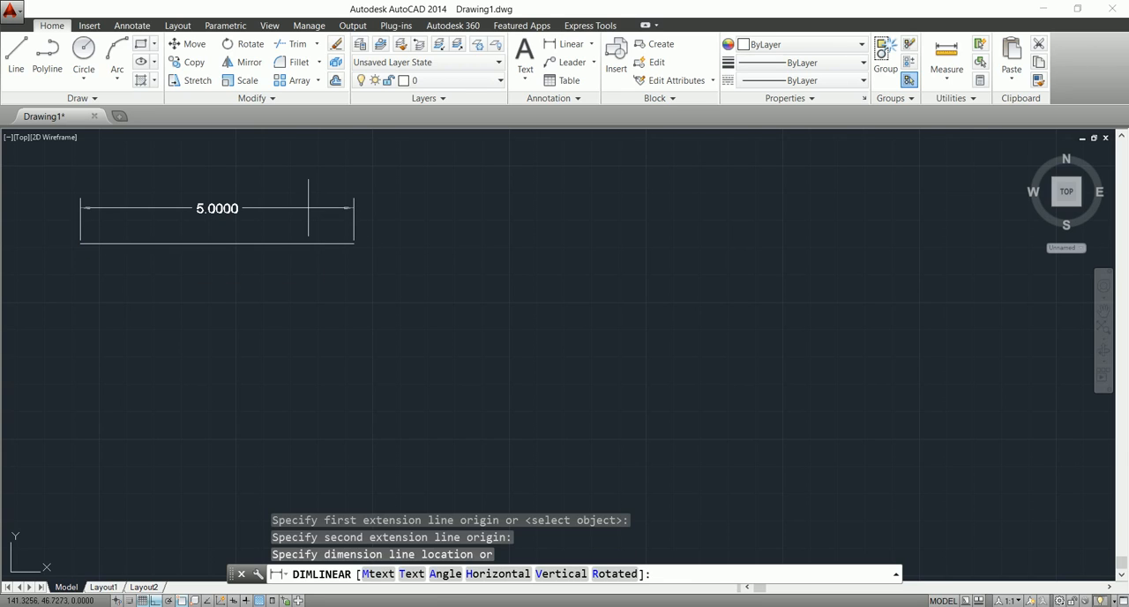
left_click(307, 208)
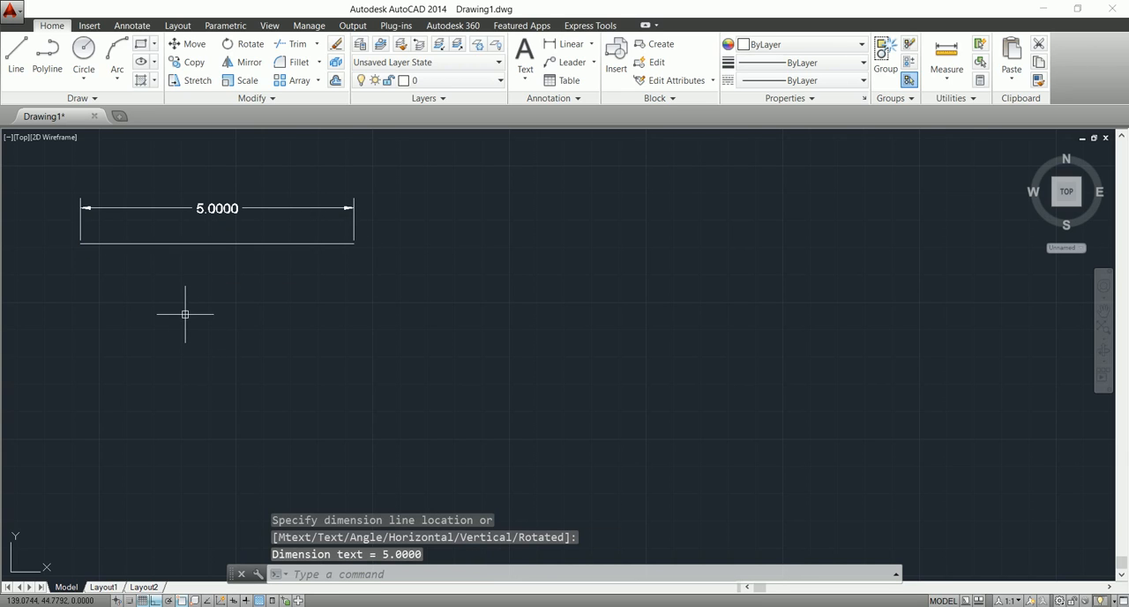
Replace the text of the dimension above the line with 2.
double_click(208, 210)
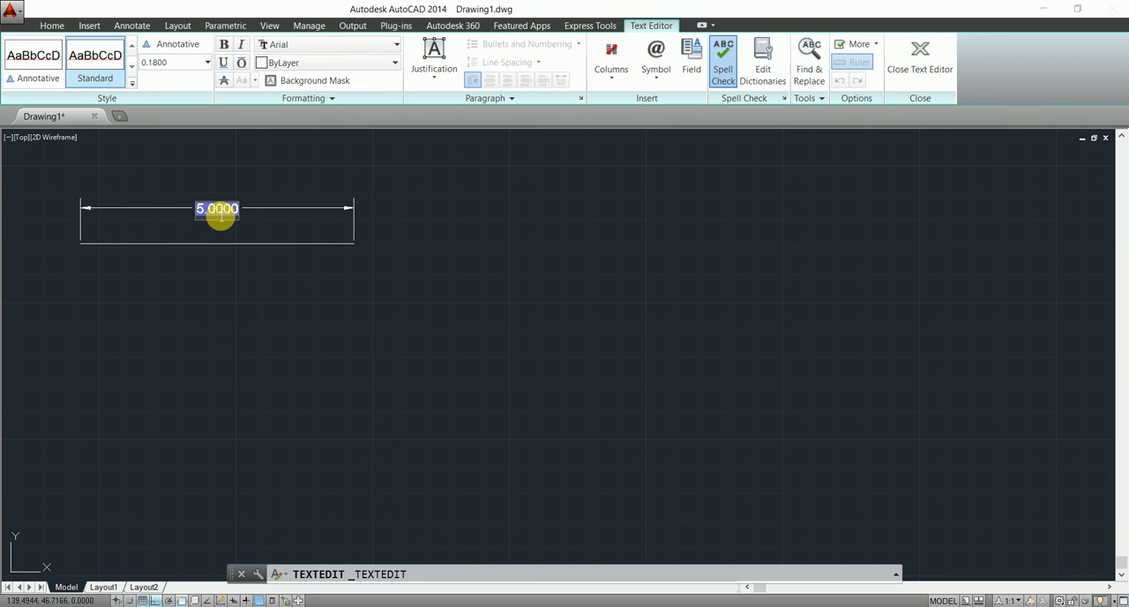
key("Delete")
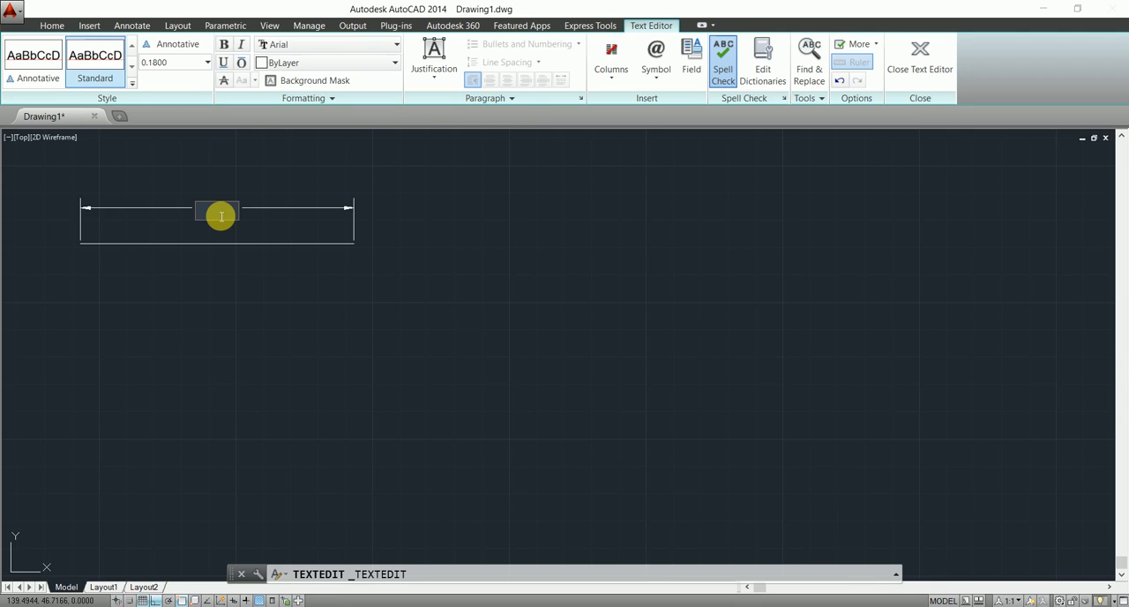
type("2")
left_click(251, 262)
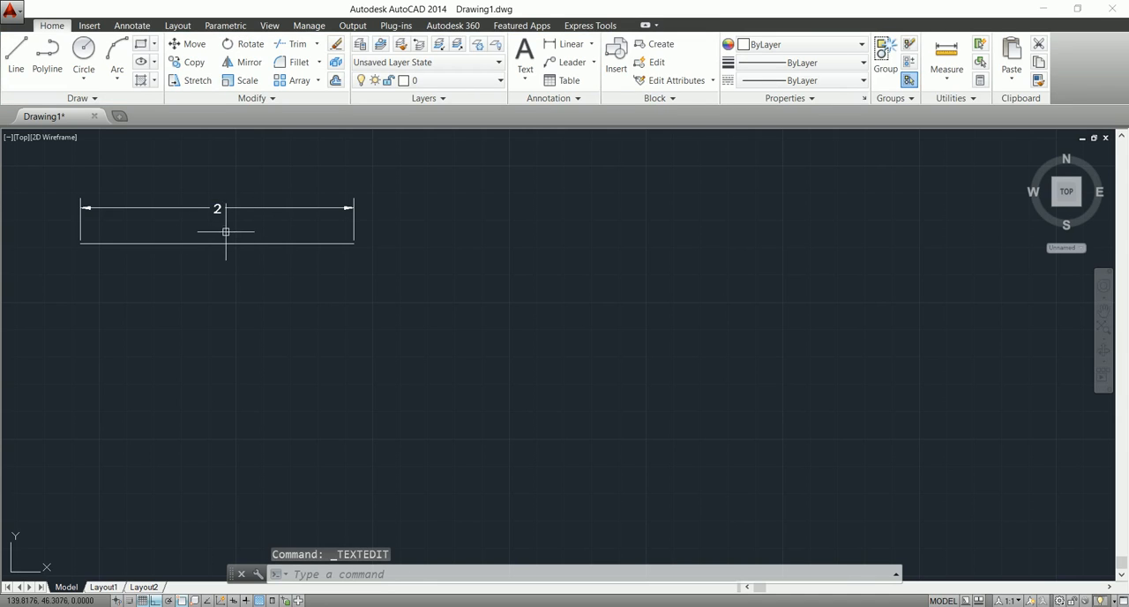
Add a second linear dimension spanning the same line and place it below the line.
left_click(567, 43)
left_click(81, 242)
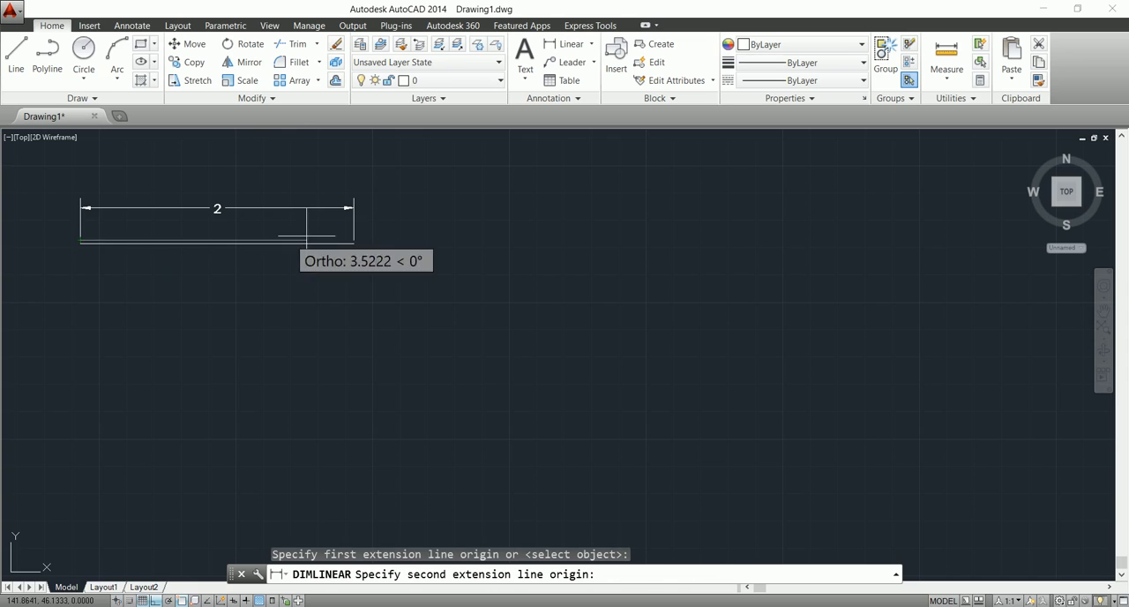
left_click(354, 240)
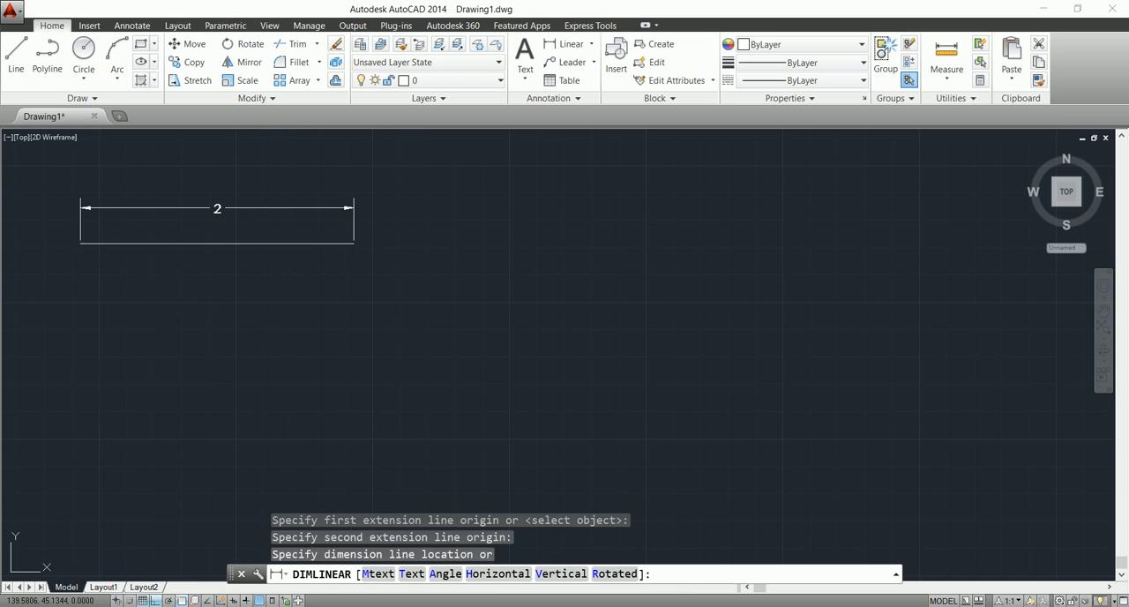
left_click(344, 294)
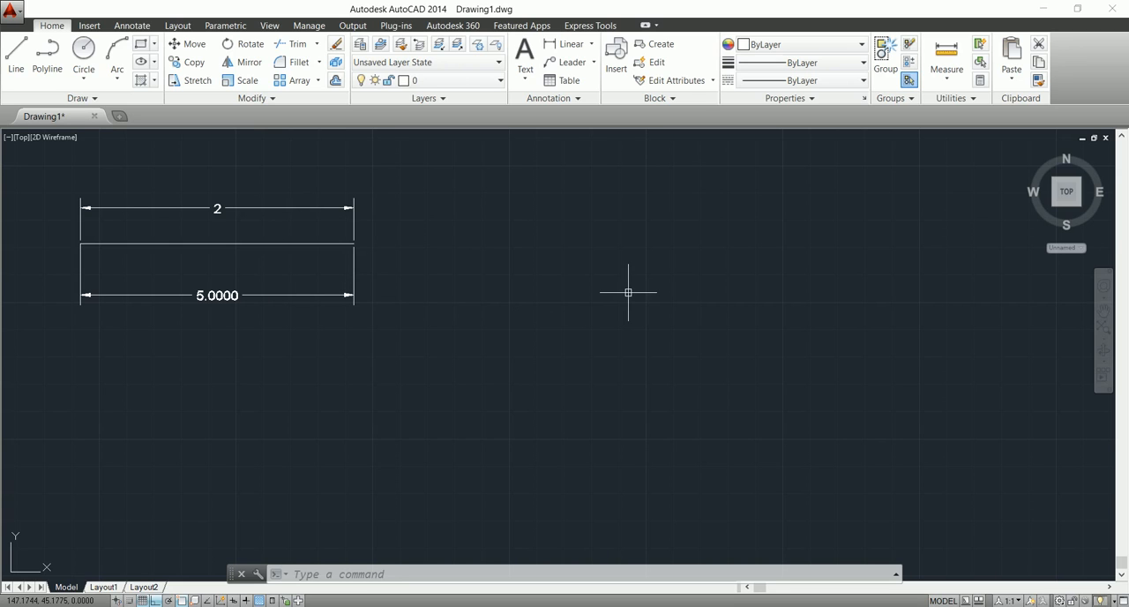
Scale the line by a factor of 2, using its left endpoint as the base point.
type("Sc")
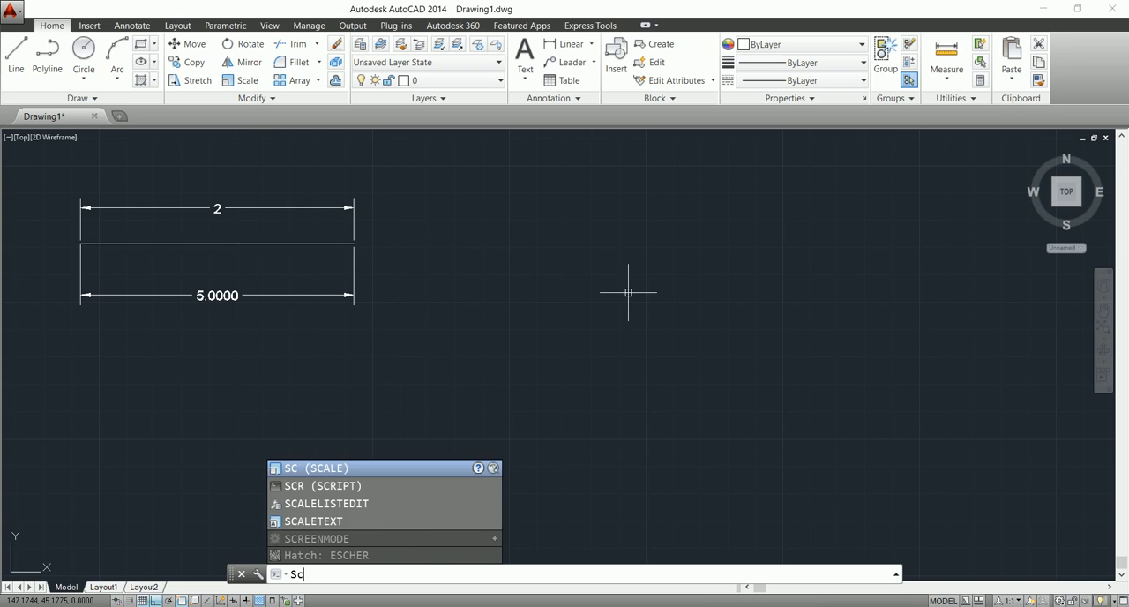
key("Return")
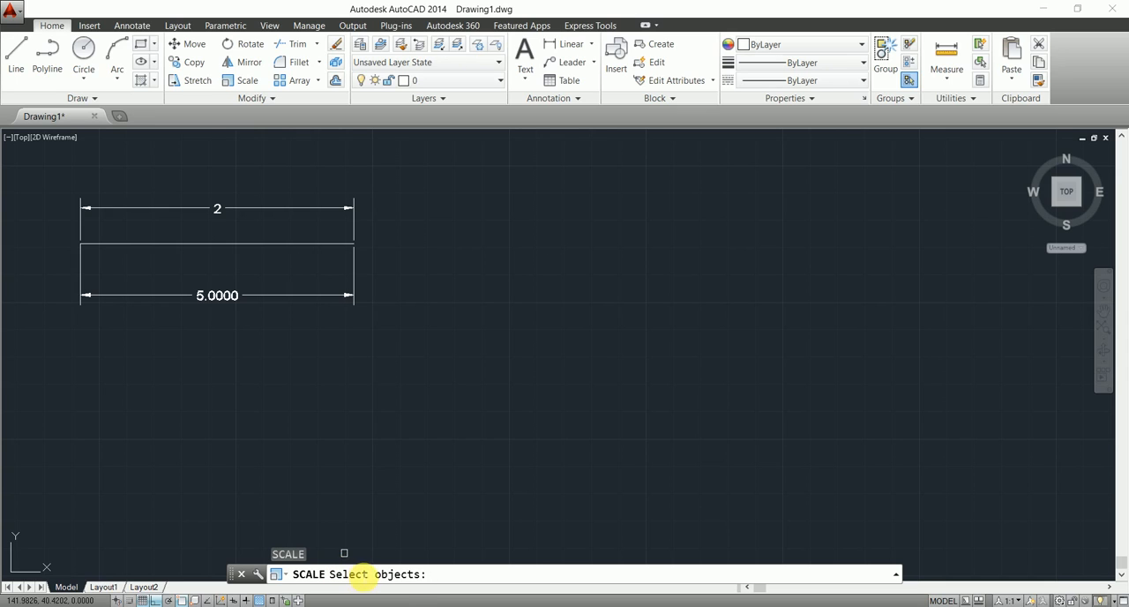
left_click(296, 244)
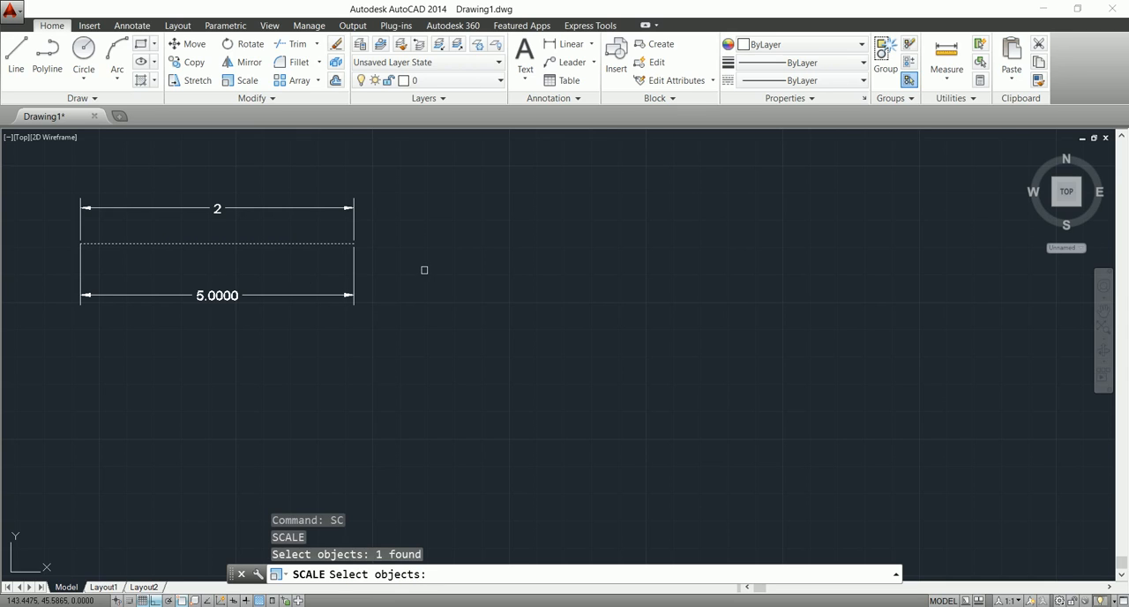
key("Return")
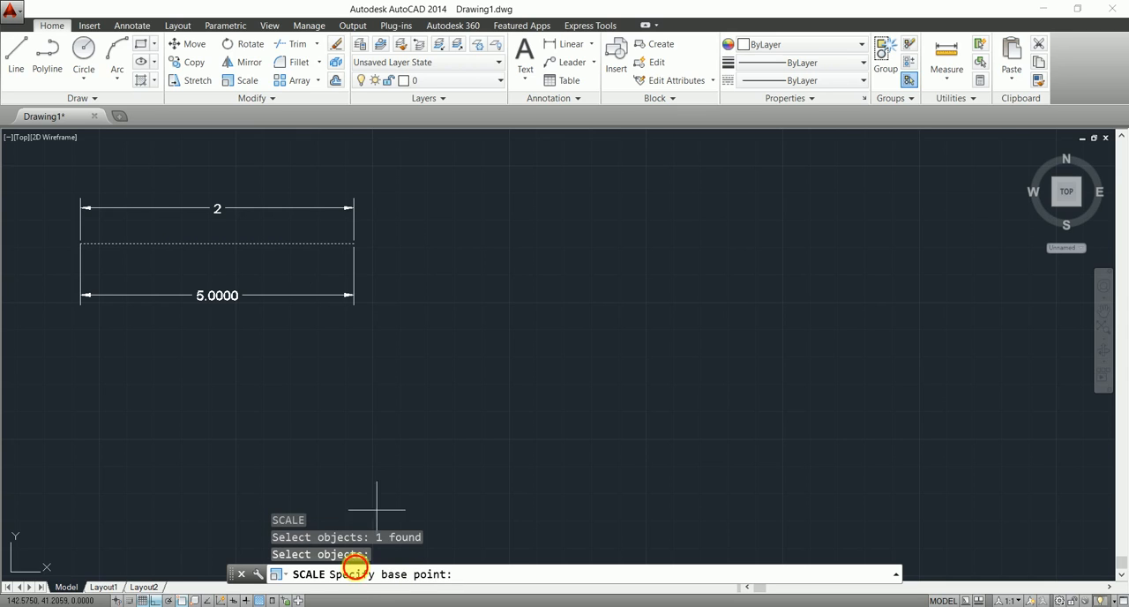
left_click(80, 243)
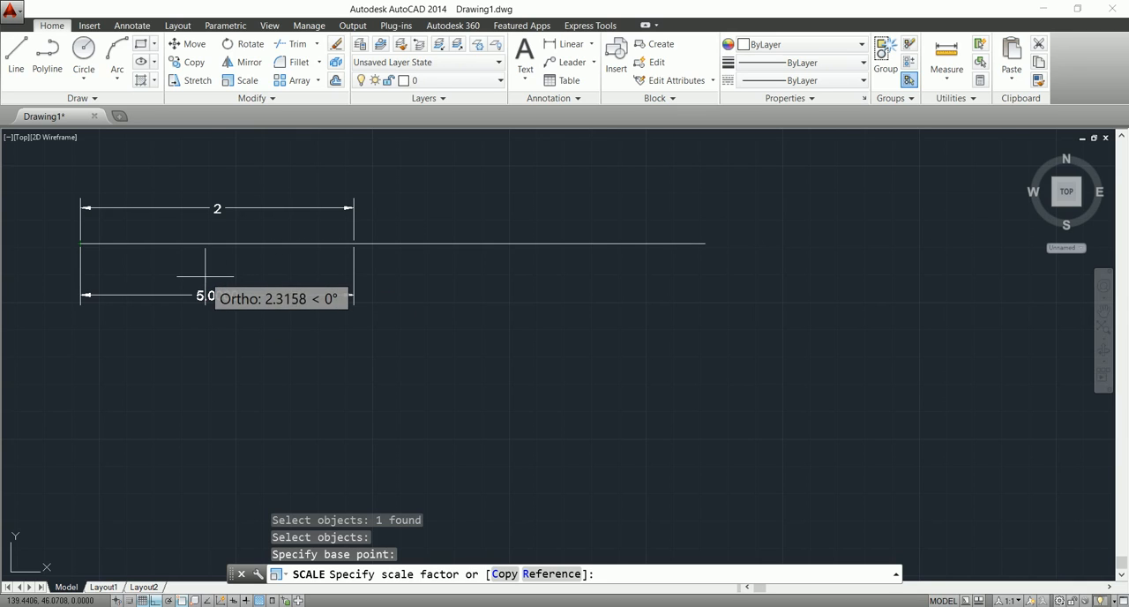
type("2")
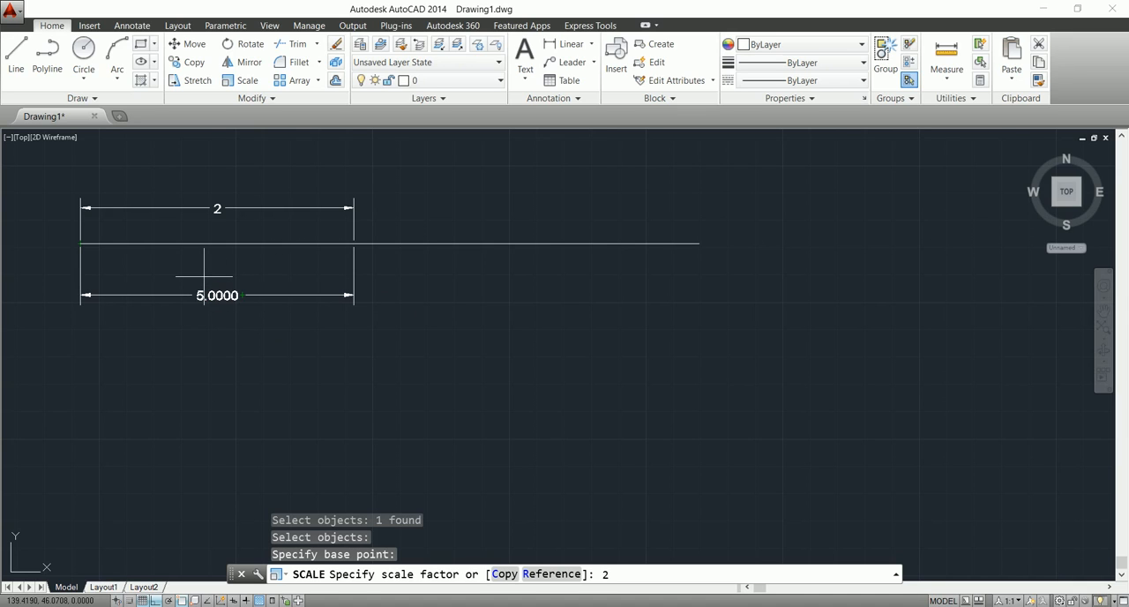
key("Return")
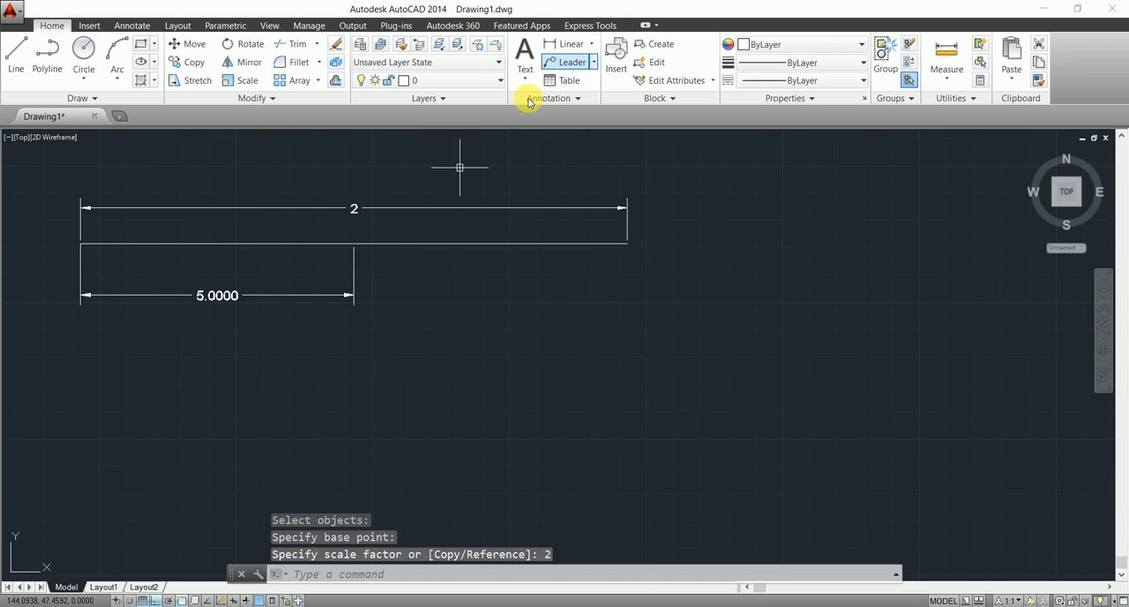
Delete the overridden dimension above the line and place a new linear dimension there across the line's full length.
left_click(369, 209)
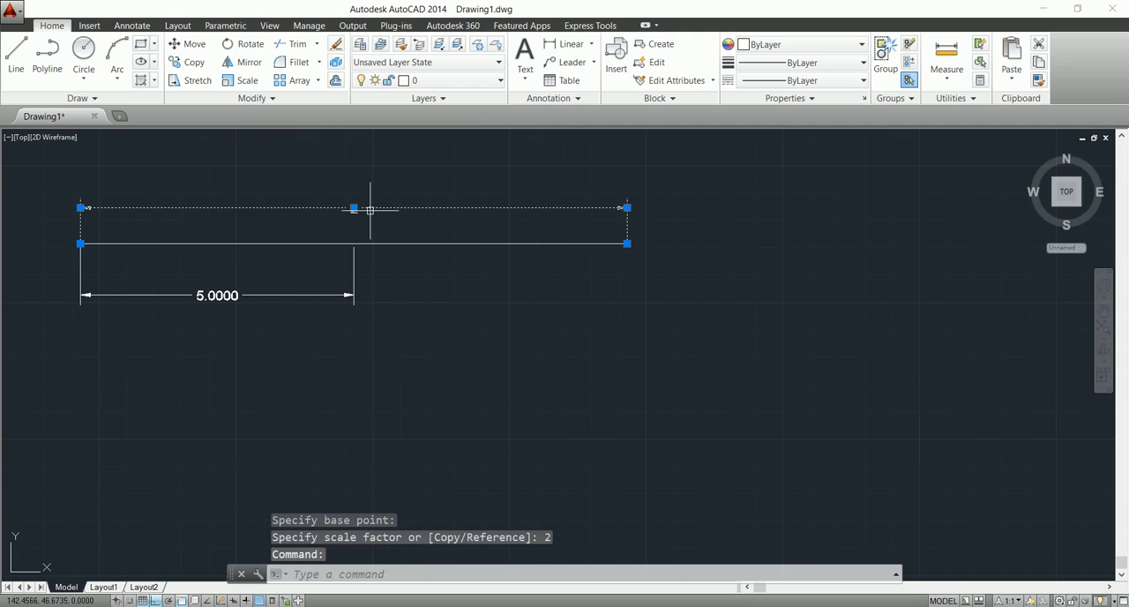
key("Delete")
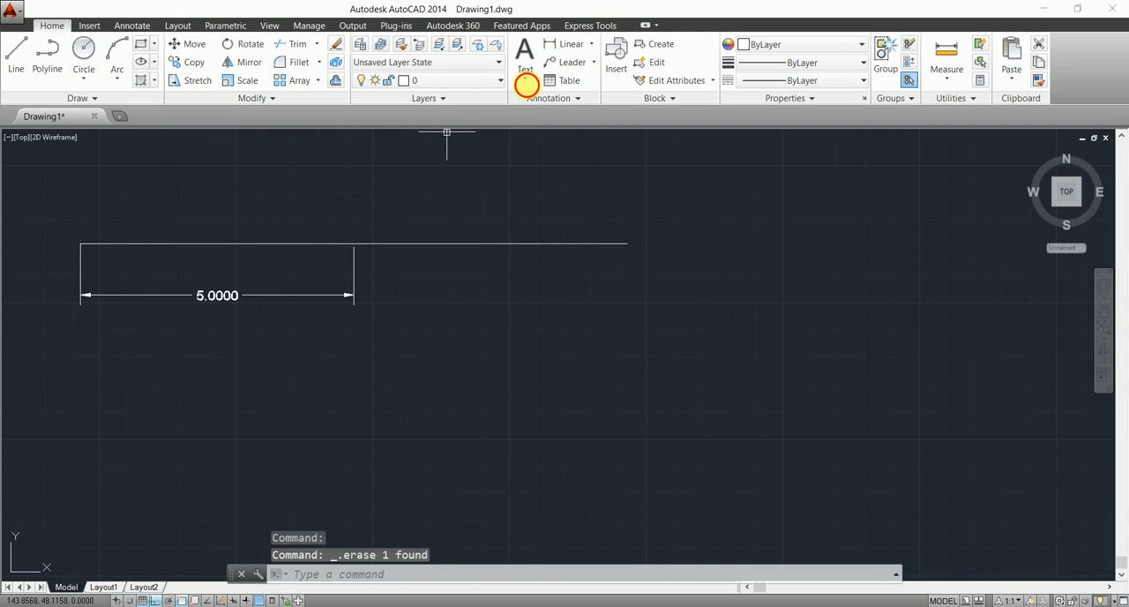
left_click(556, 46)
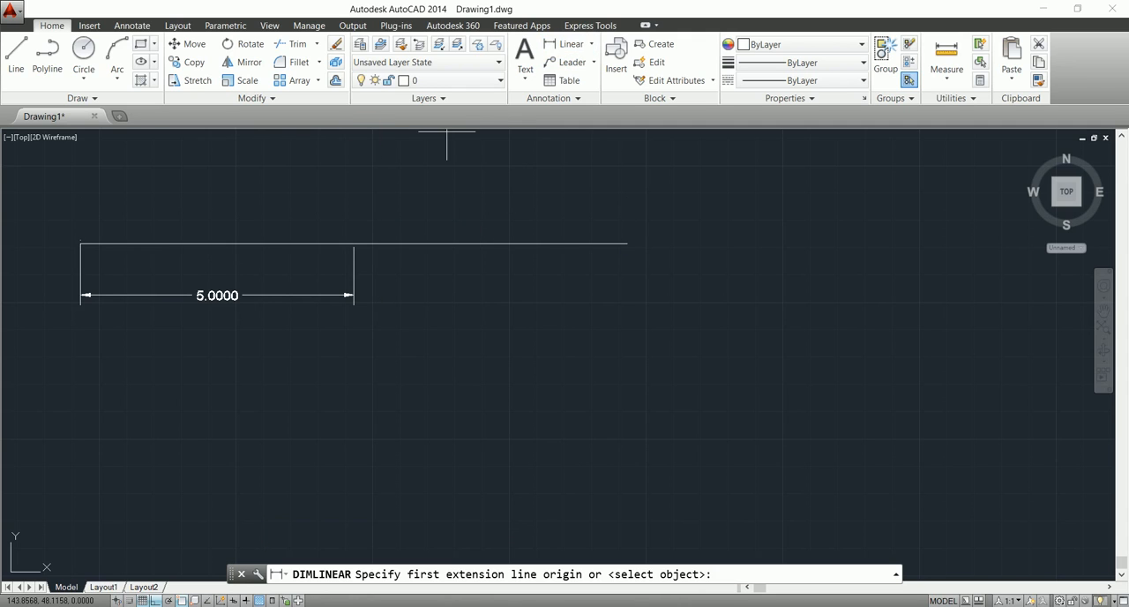
left_click(81, 243)
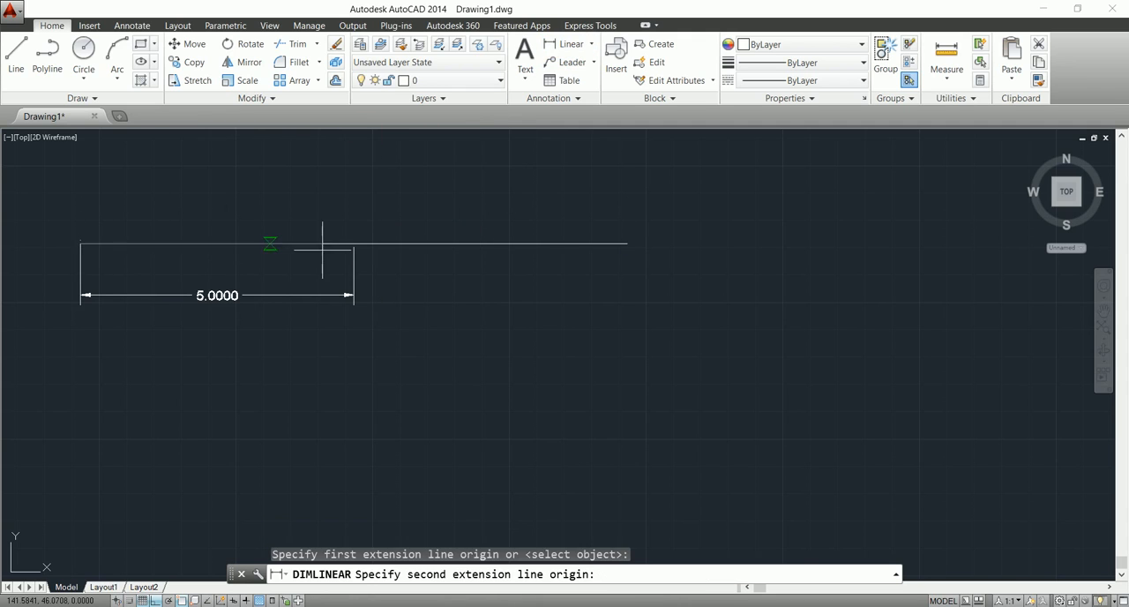
left_click(625, 243)
left_click(596, 201)
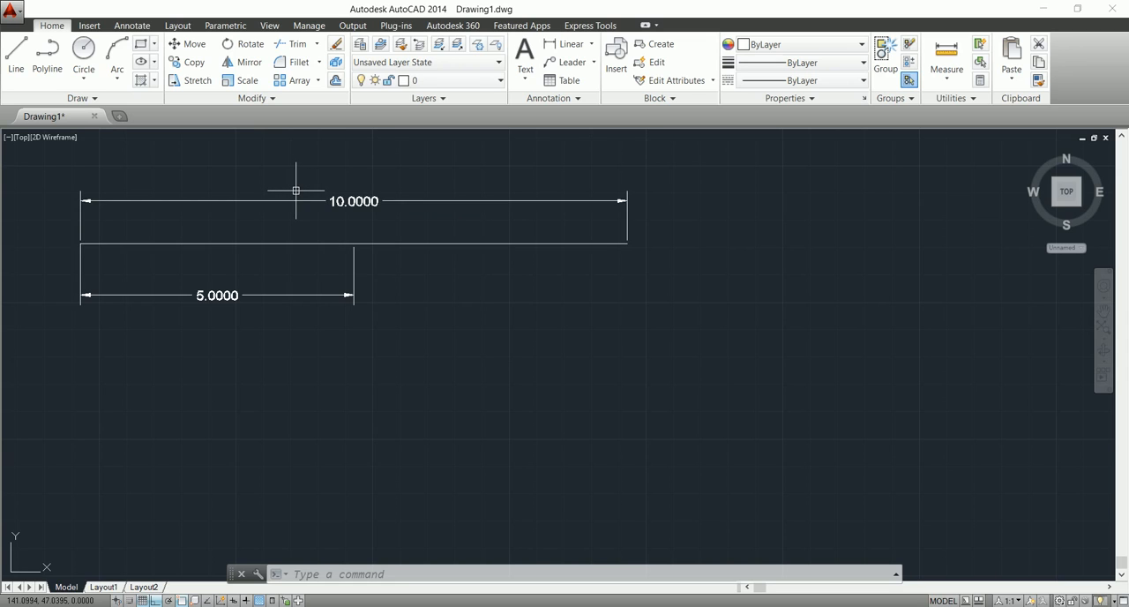
Erase all objects and draw a new horizontal line 13 units long across the middle of the drawing area.
key("ctrl+a")
key("Delete")
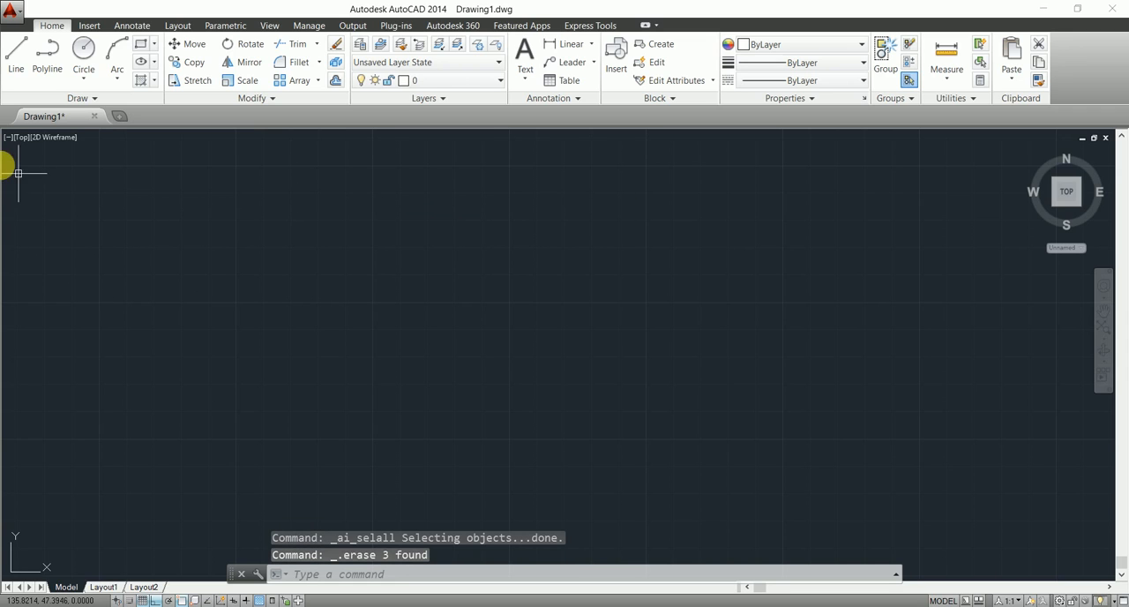
left_click(21, 54)
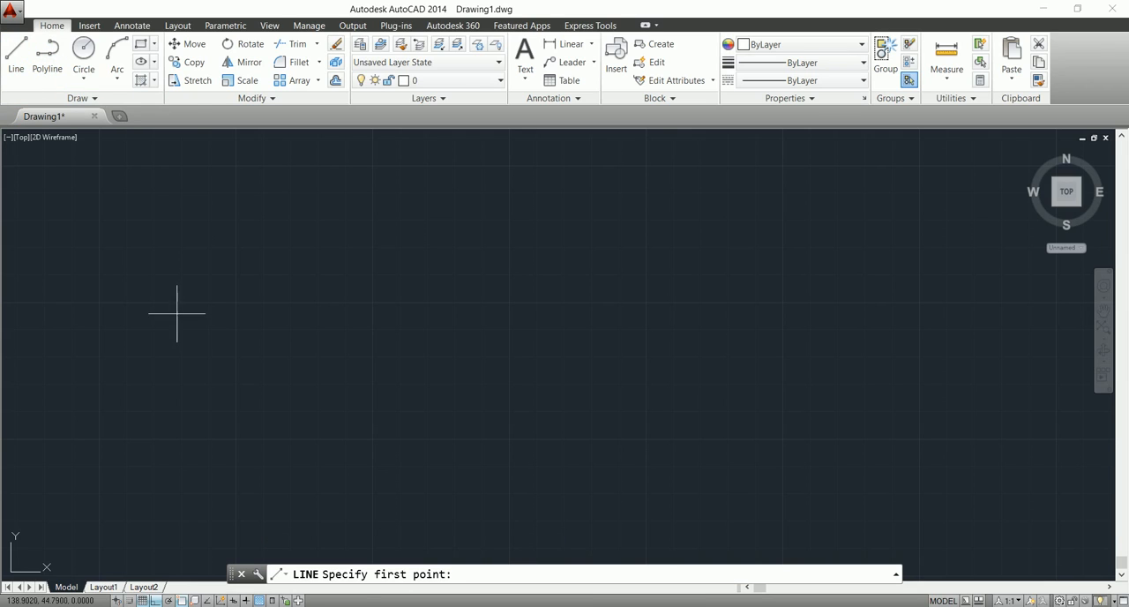
left_click(134, 311)
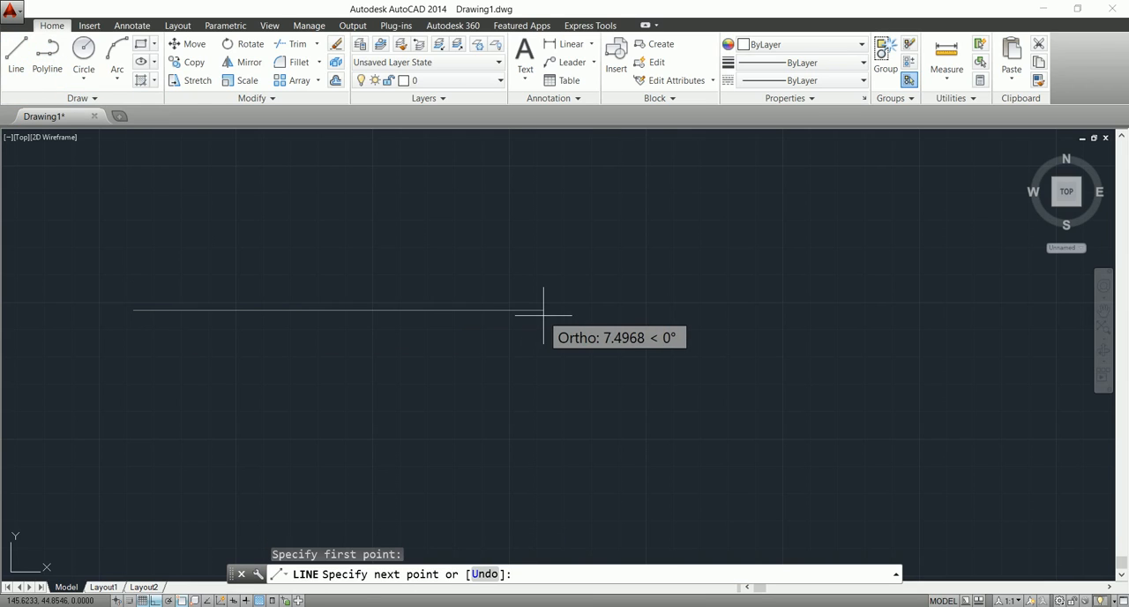
type("13")
key("Return")
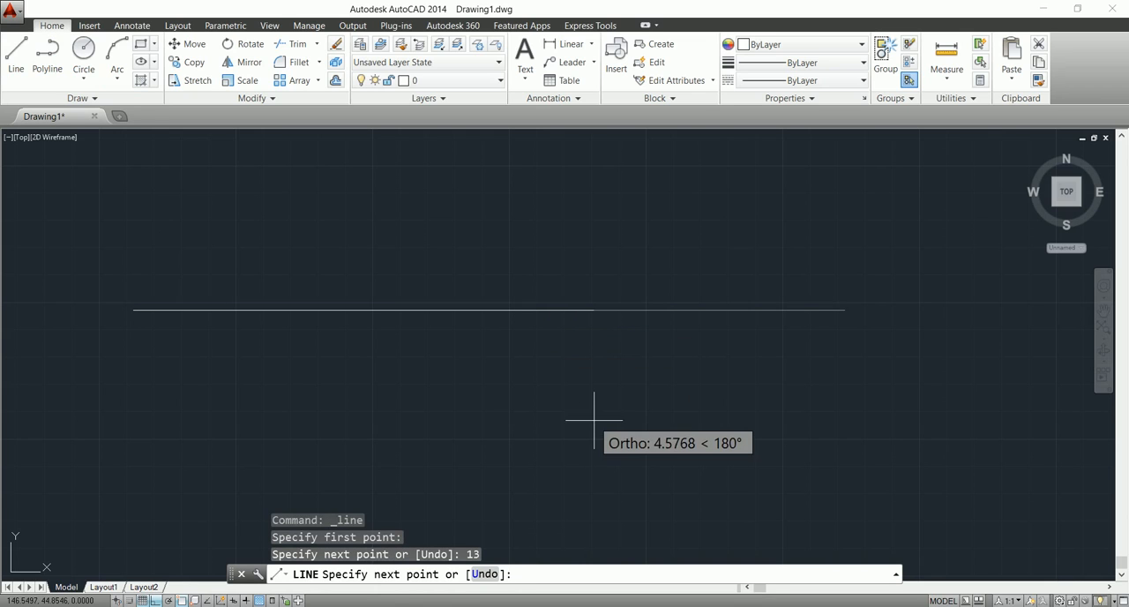
key("Escape")
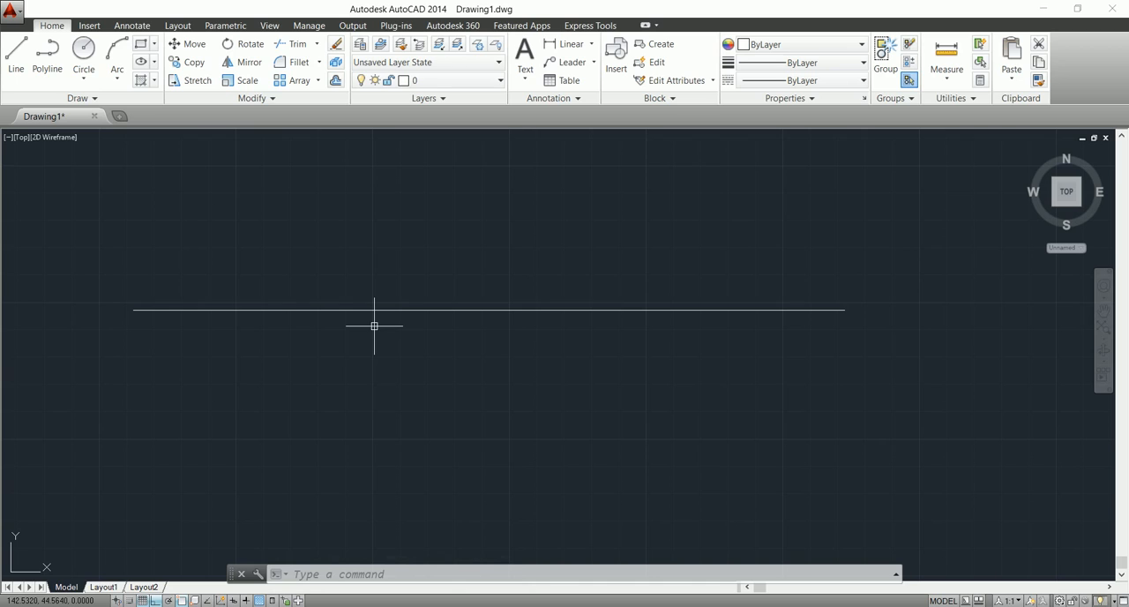
Scale the 13-unit line by a factor of 1.3, using its left endpoint as the base point.
type("s")
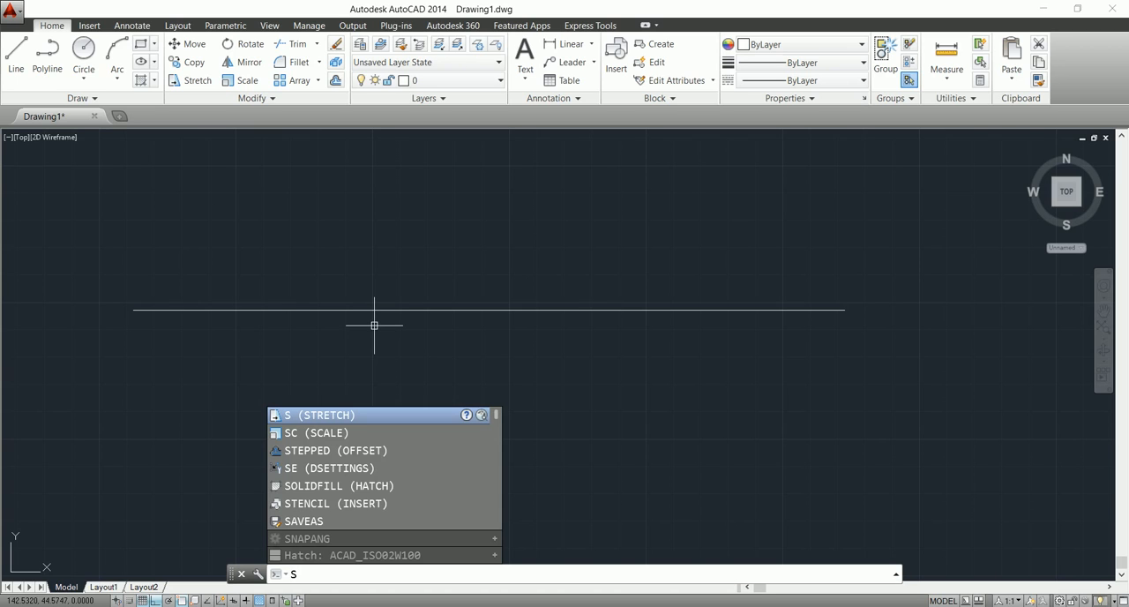
type("c")
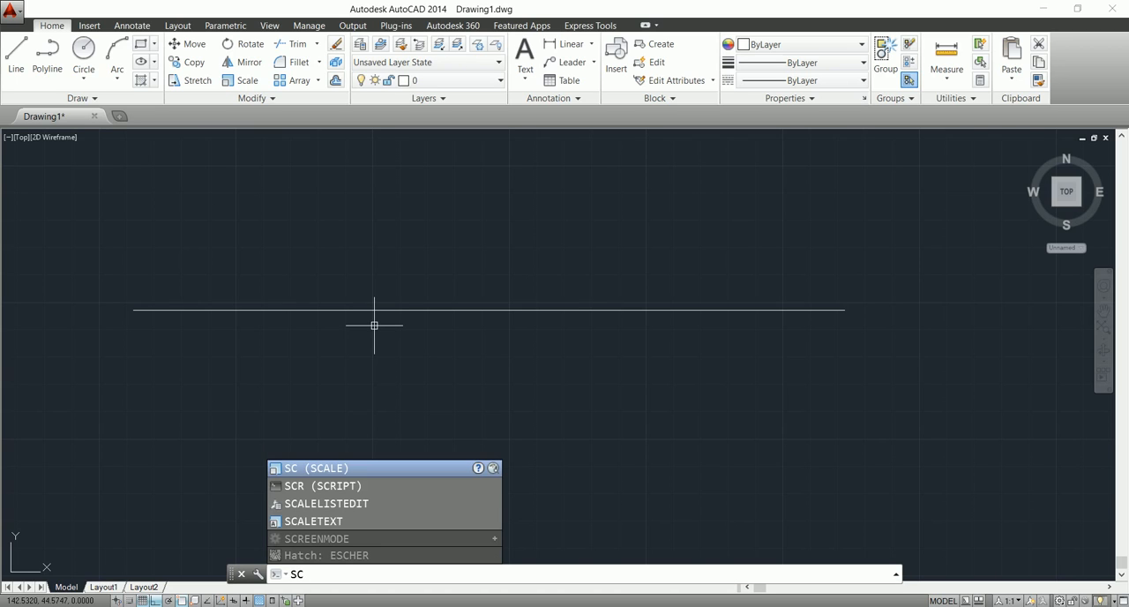
key("Return")
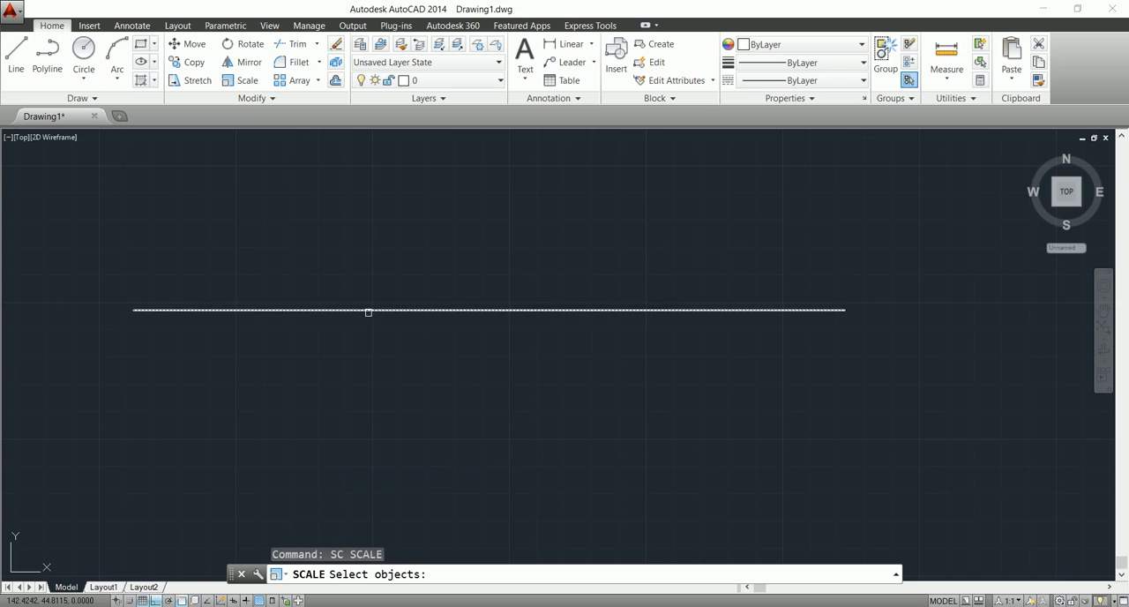
left_click(368, 310)
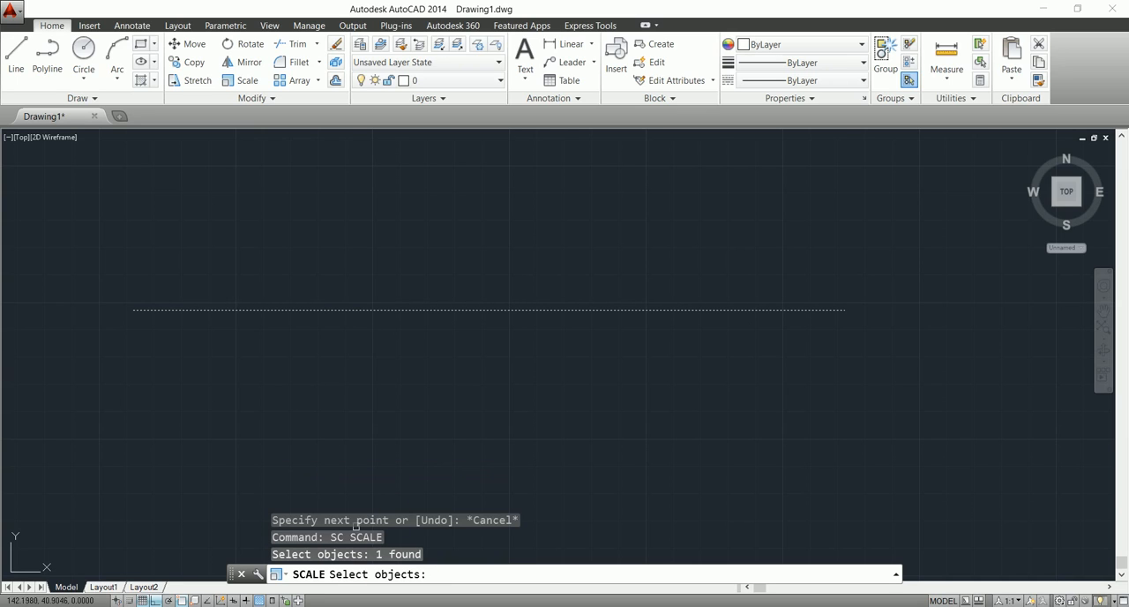
key("Return")
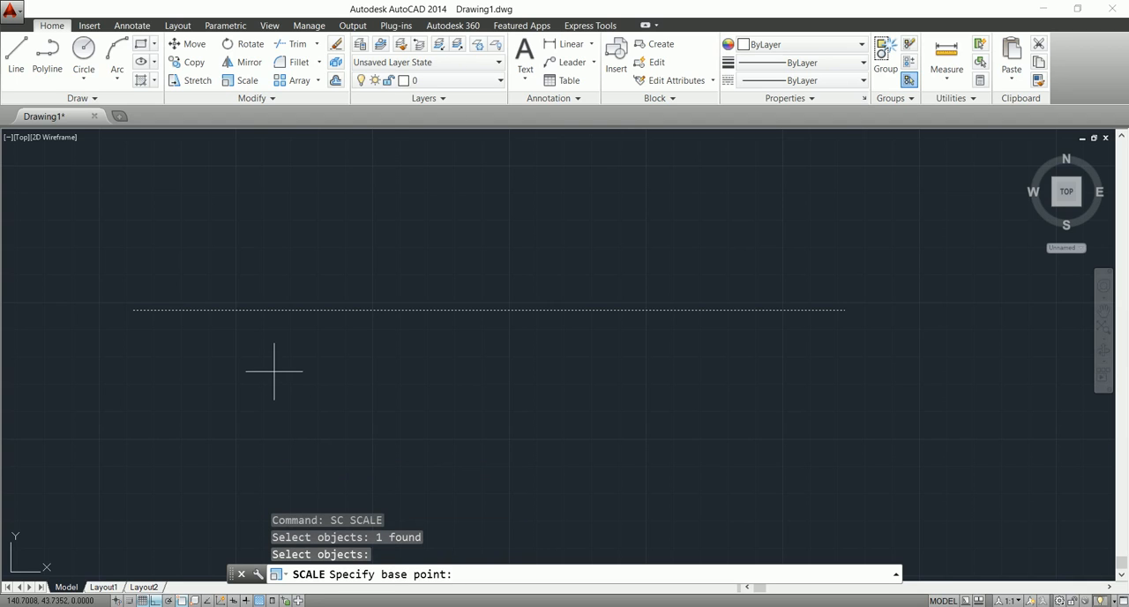
left_click(133, 310)
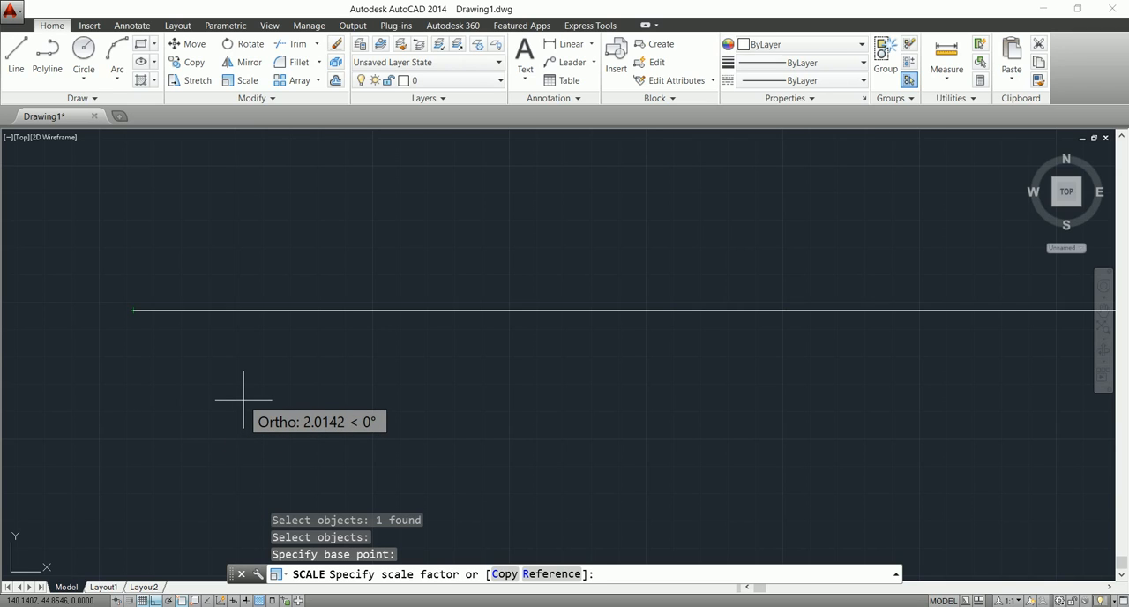
type("1.3")
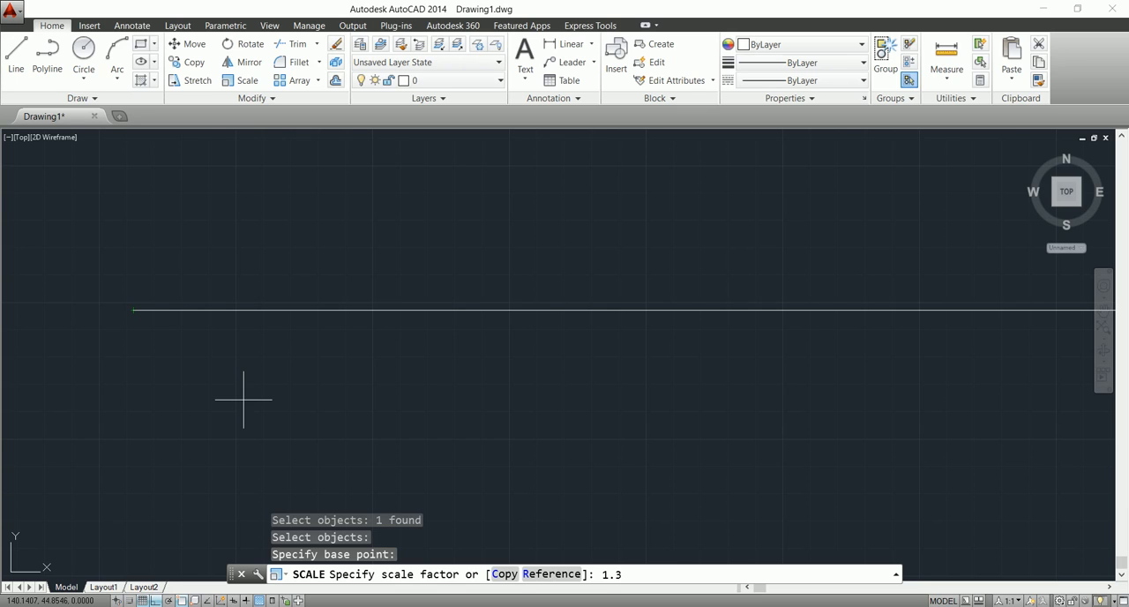
key("Return")
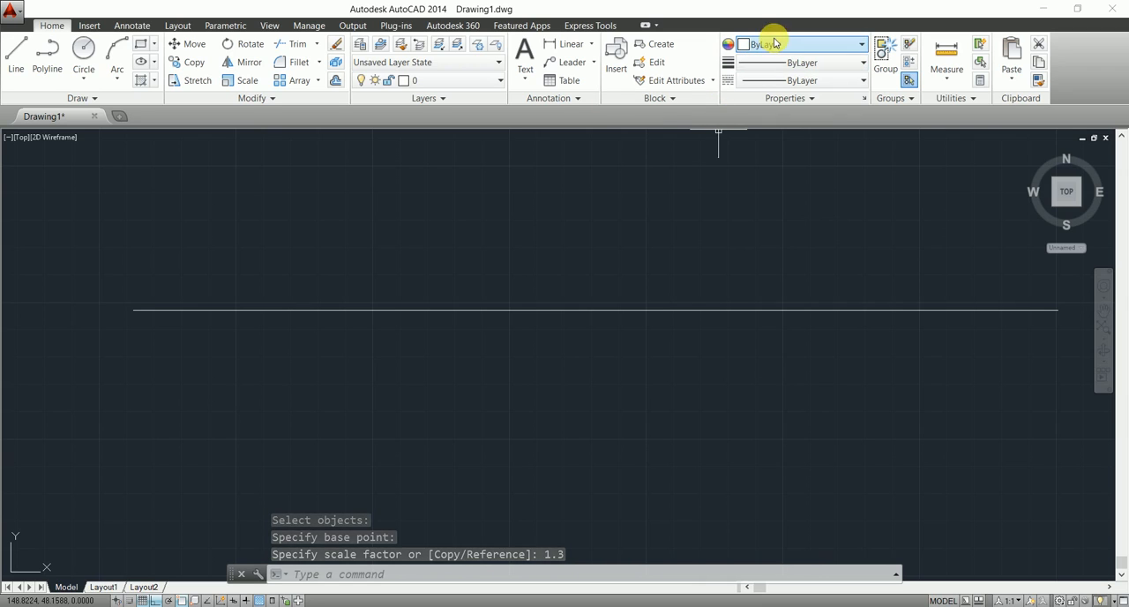
Add a linear dimension across the full length of the scaled line and place it below the line.
left_click(560, 44)
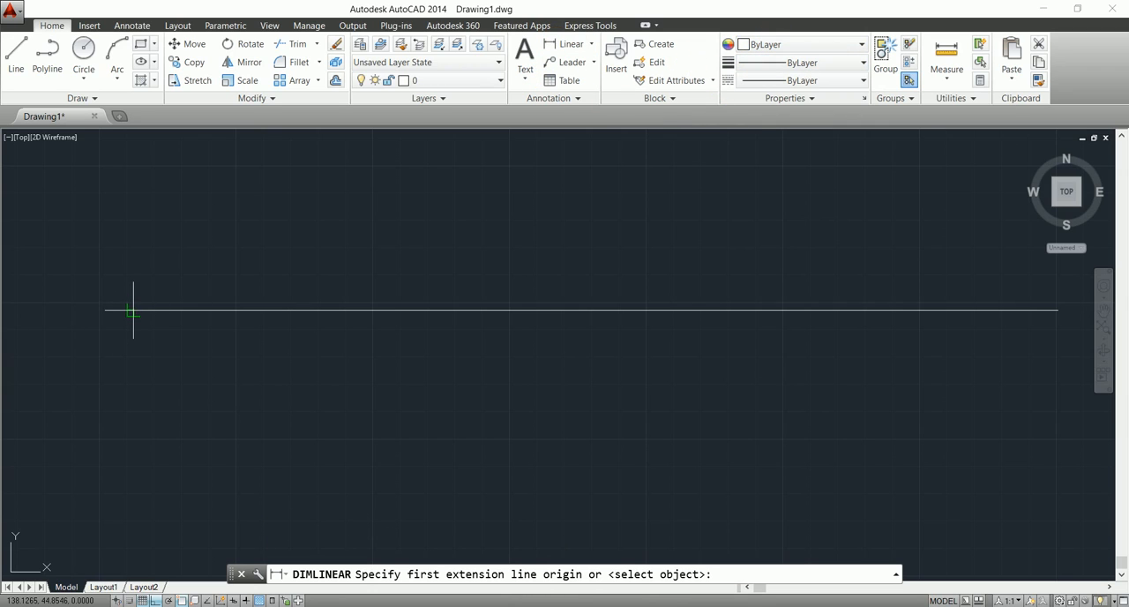
left_click(566, 44)
left_click(133, 310)
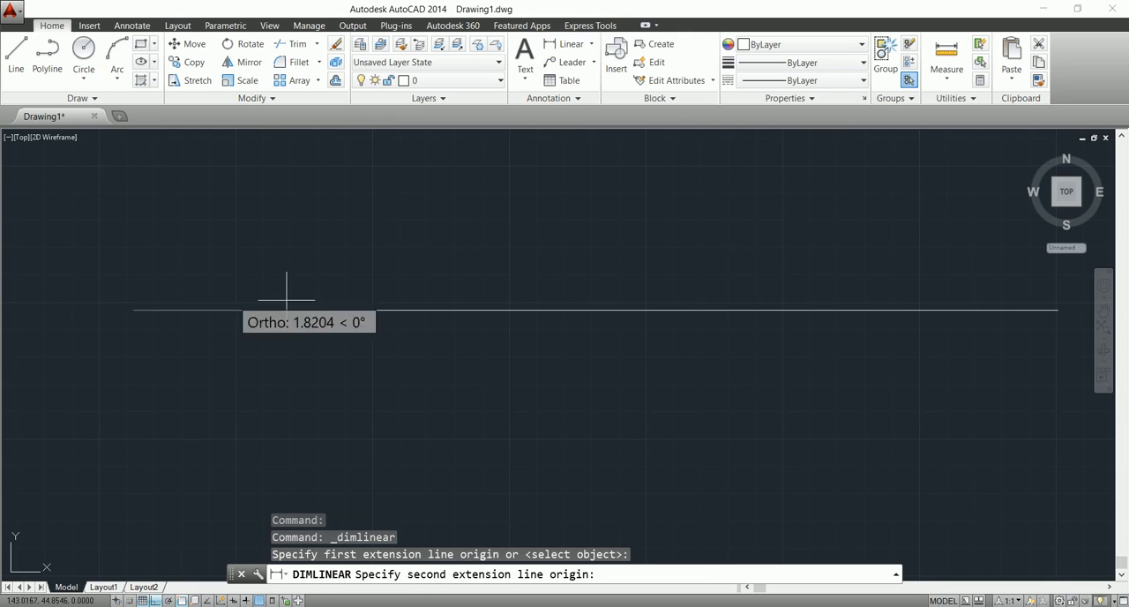
left_click(1058, 309)
left_click(776, 371)
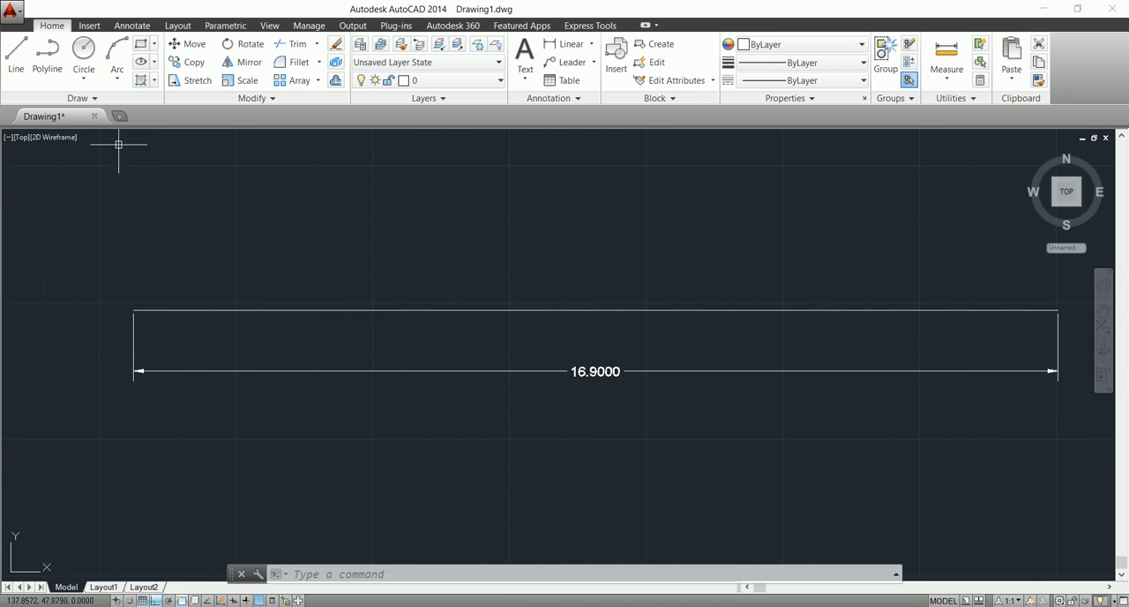
Draw a horizontal line about 5.49 units long above the left part of the dimensioned line.
left_click(16, 47)
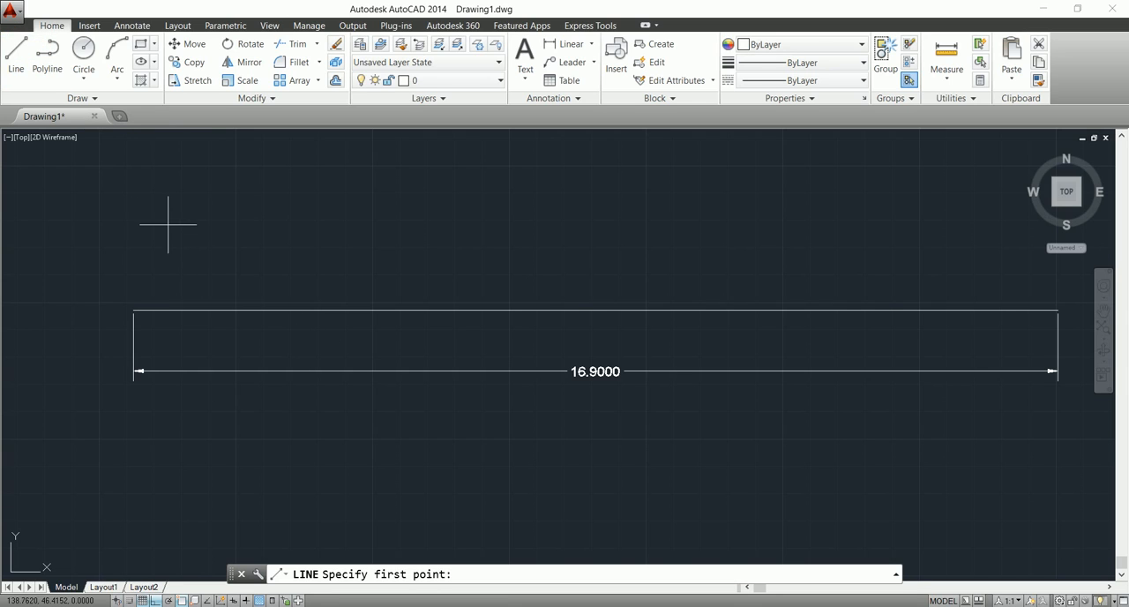
left_click(168, 225)
left_click(468, 224)
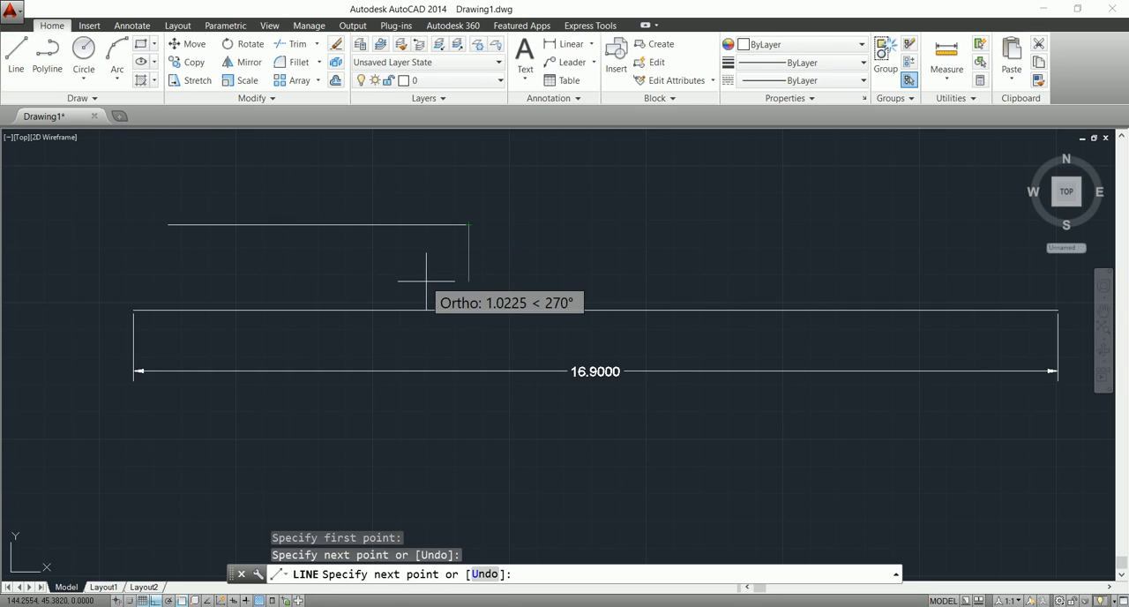
key("Escape")
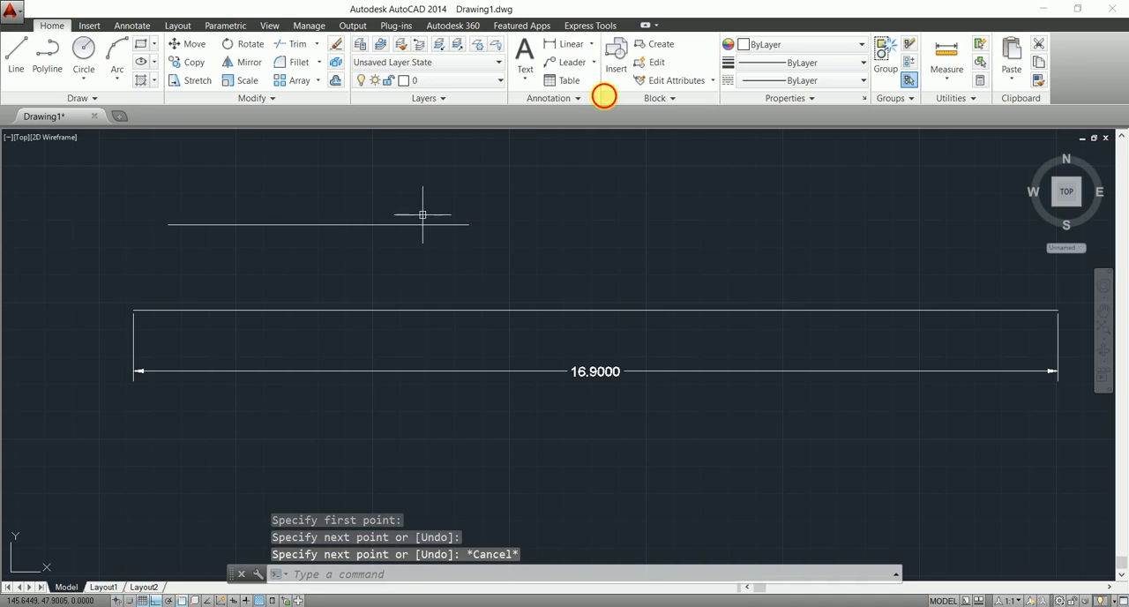
Add a linear dimension between the endpoints of the short upper line and place it above the line.
left_click(561, 46)
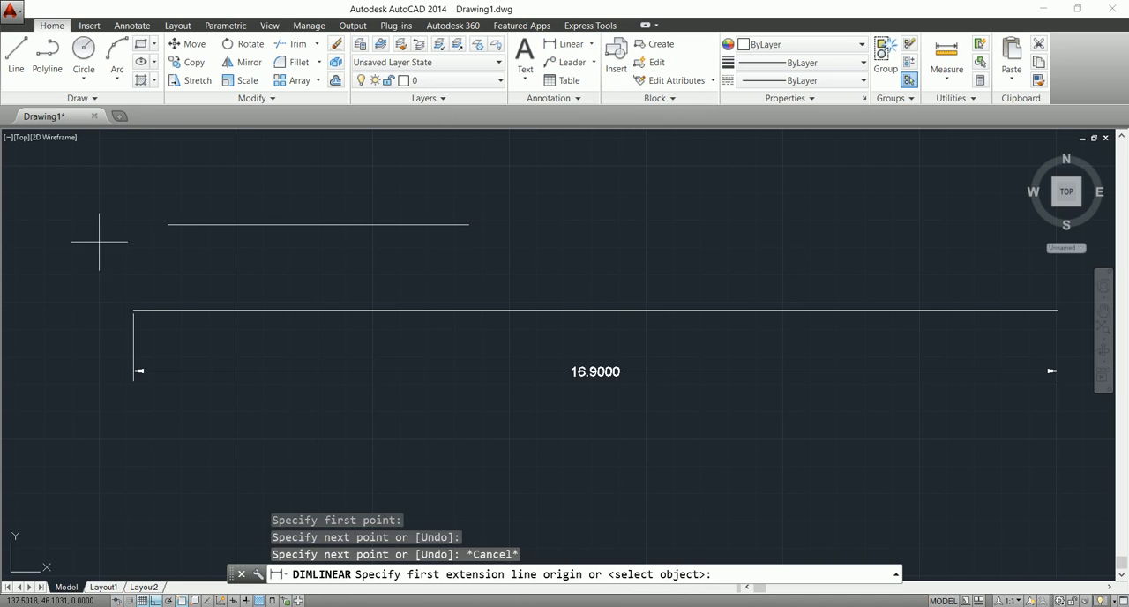
left_click(167, 224)
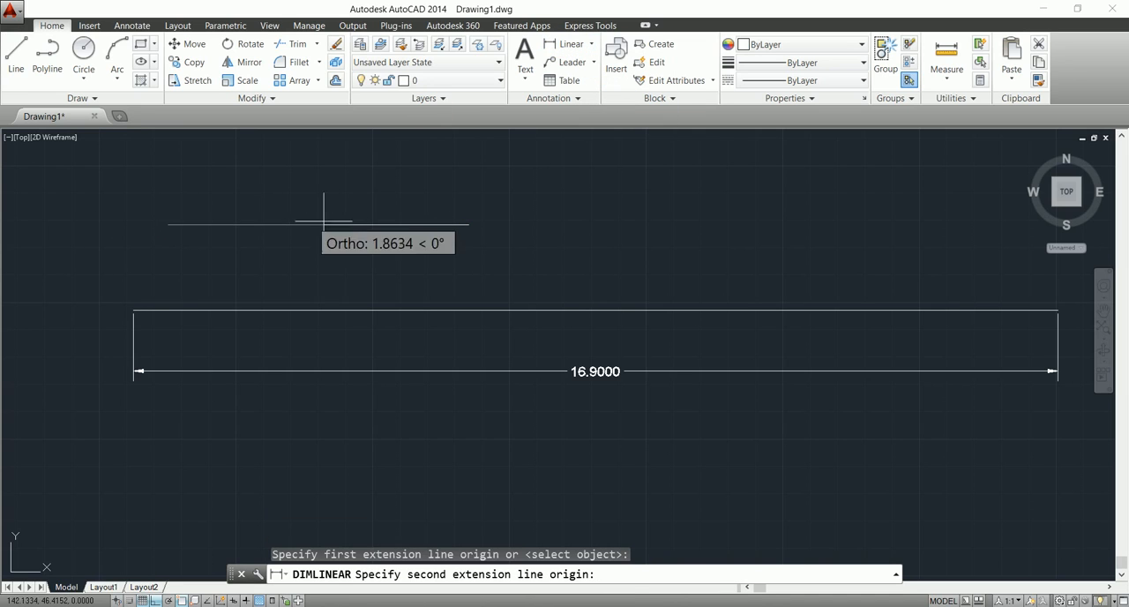
left_click(469, 223)
left_click(443, 187)
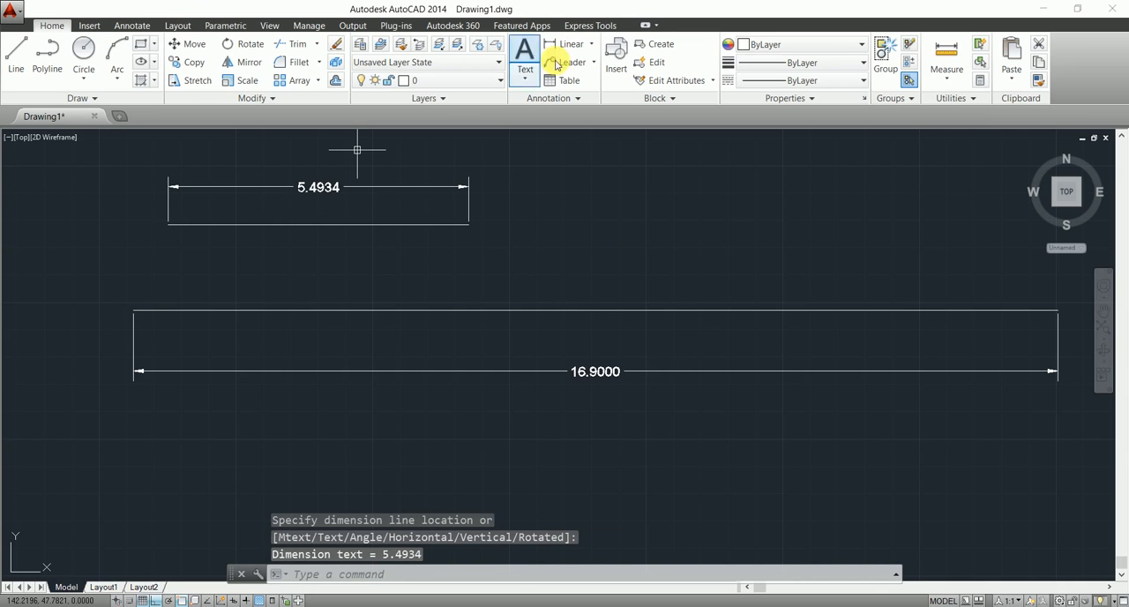
Scale the short upper line by a factor of 1.3, taking the base point at its left end.
type("s")
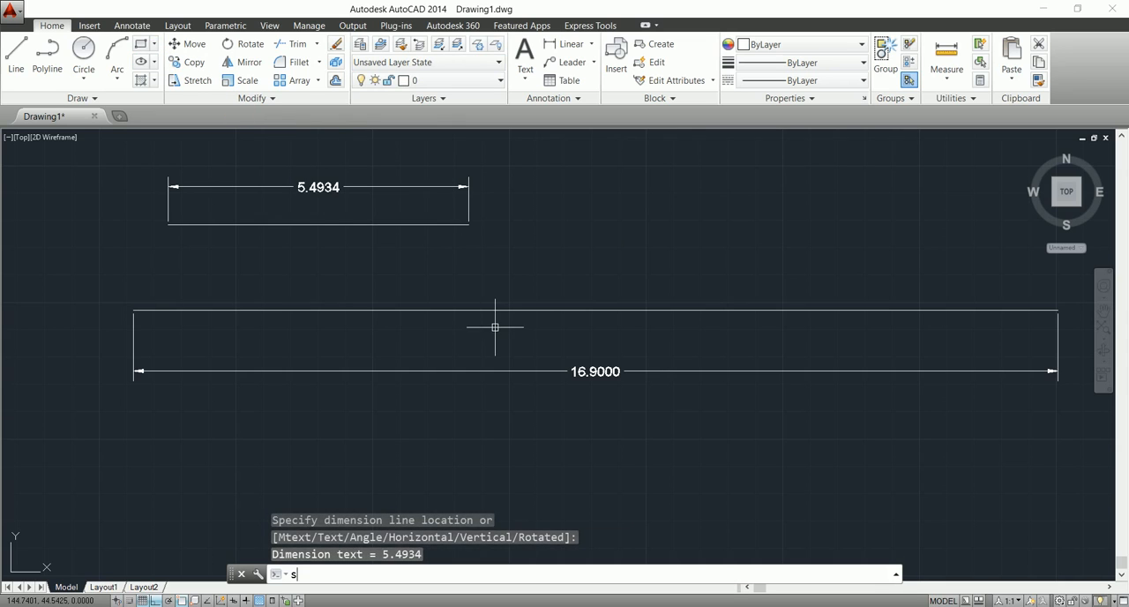
type("c")
key("Return")
left_click(317, 224)
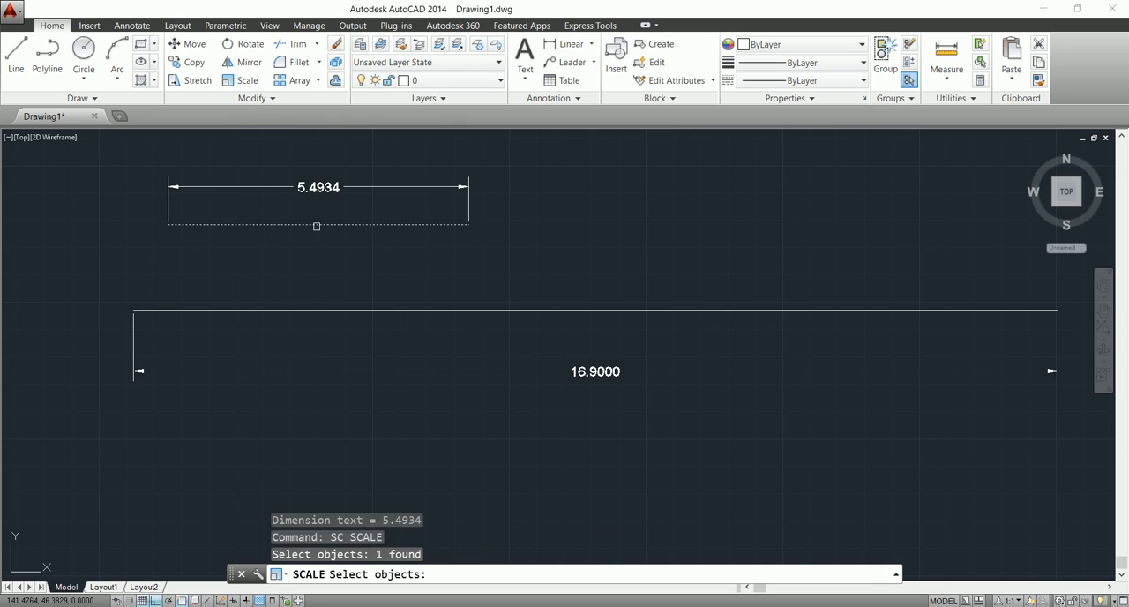
key("Return")
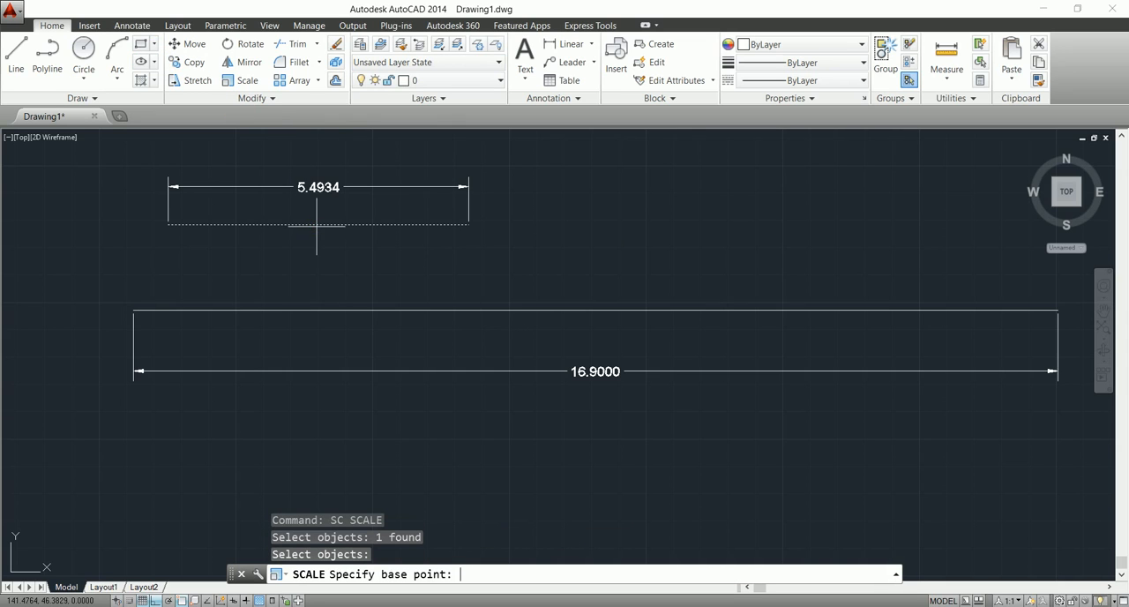
left_click(167, 221)
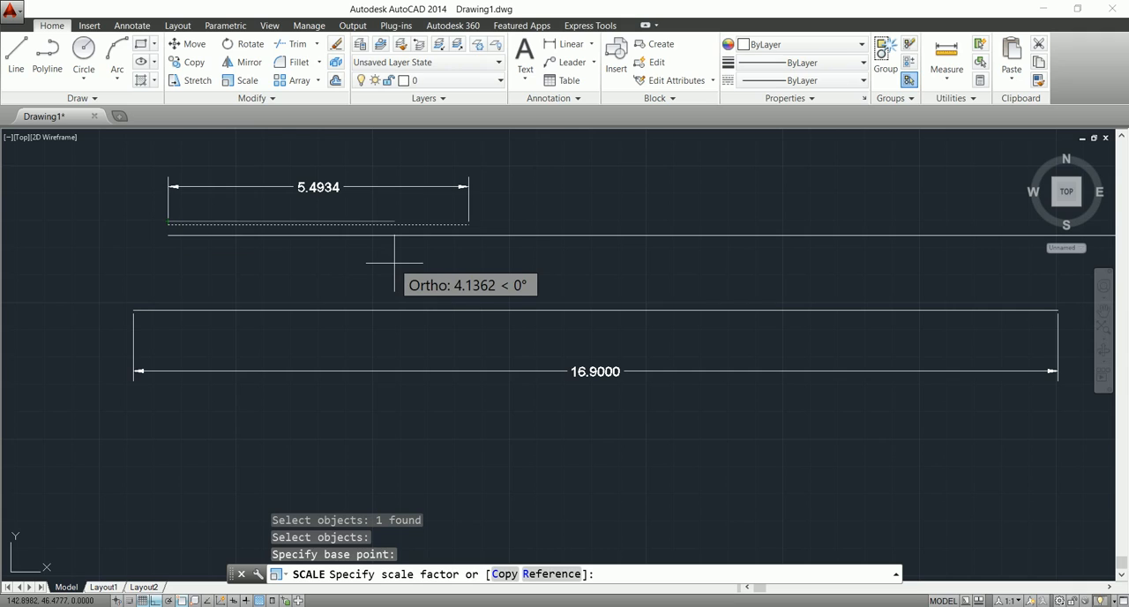
type("1.")
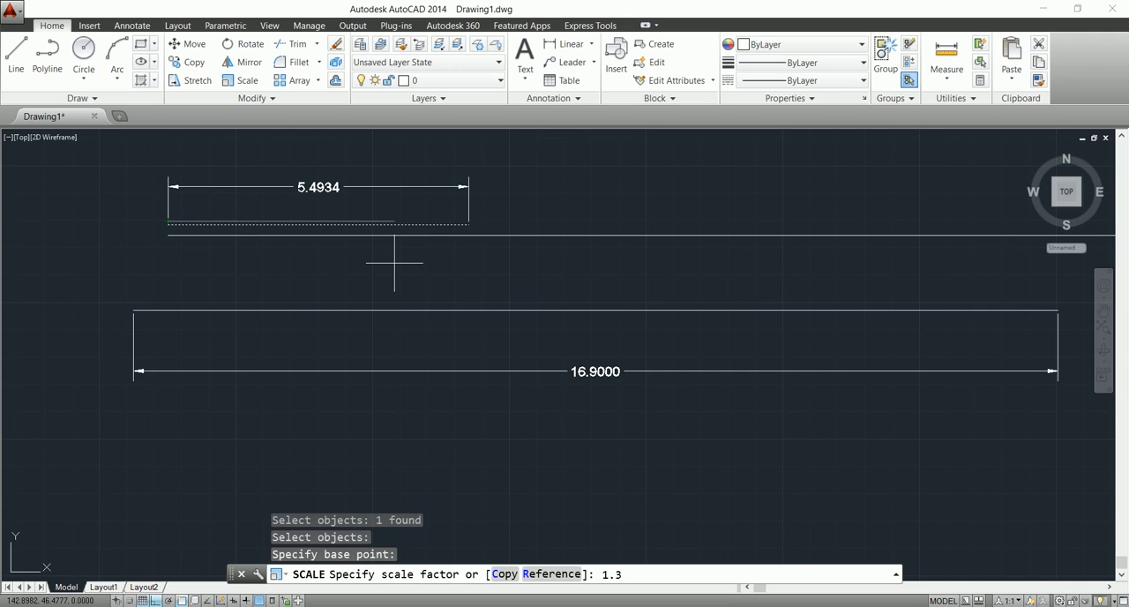
type("3")
key("Return")
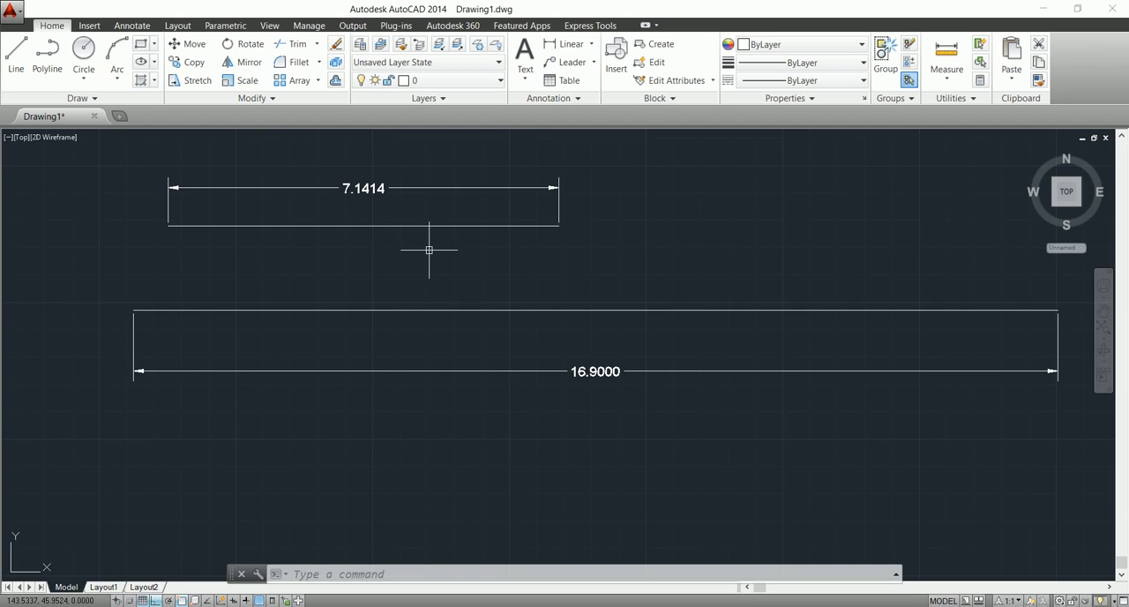
Erase all objects and draw a rectangle, slightly taller than wide, in the left part of the drawing area.
key("ctrl+a")
key("Delete")
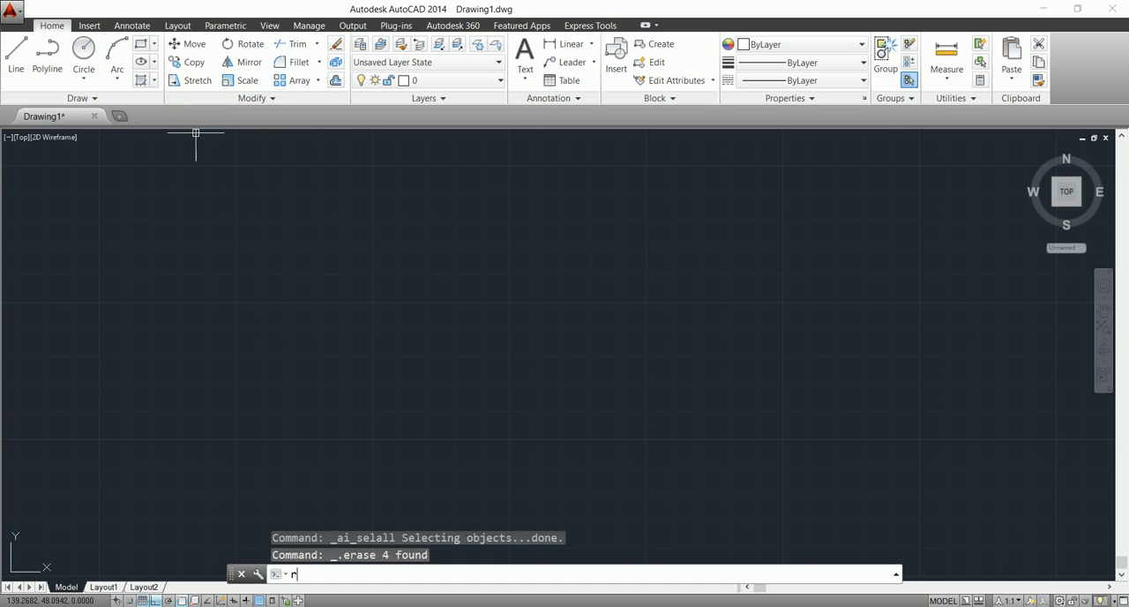
type("e")
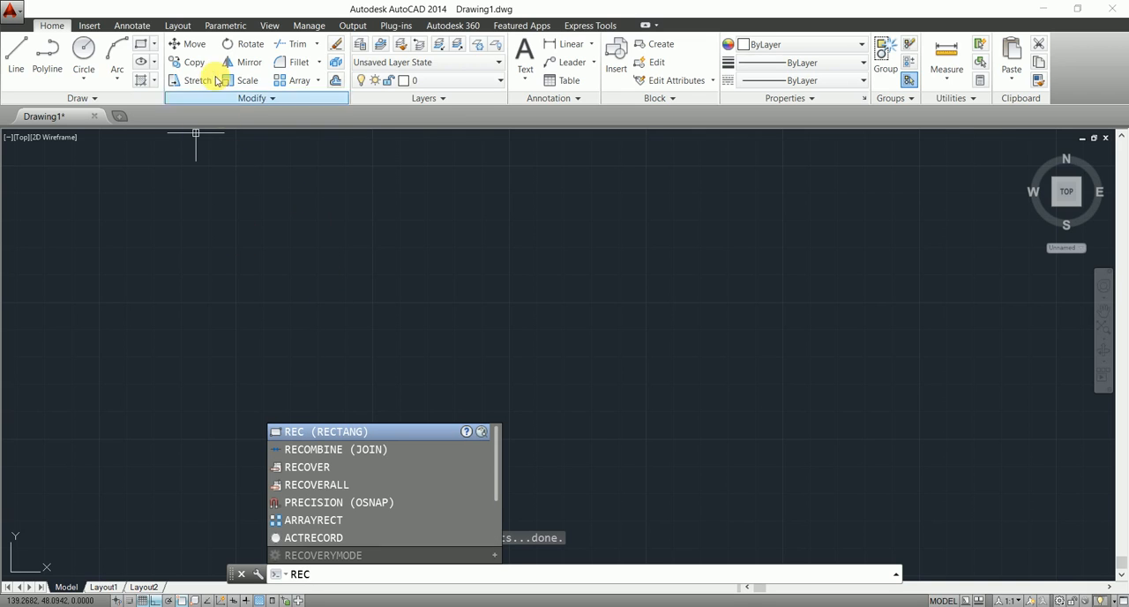
left_click(139, 44)
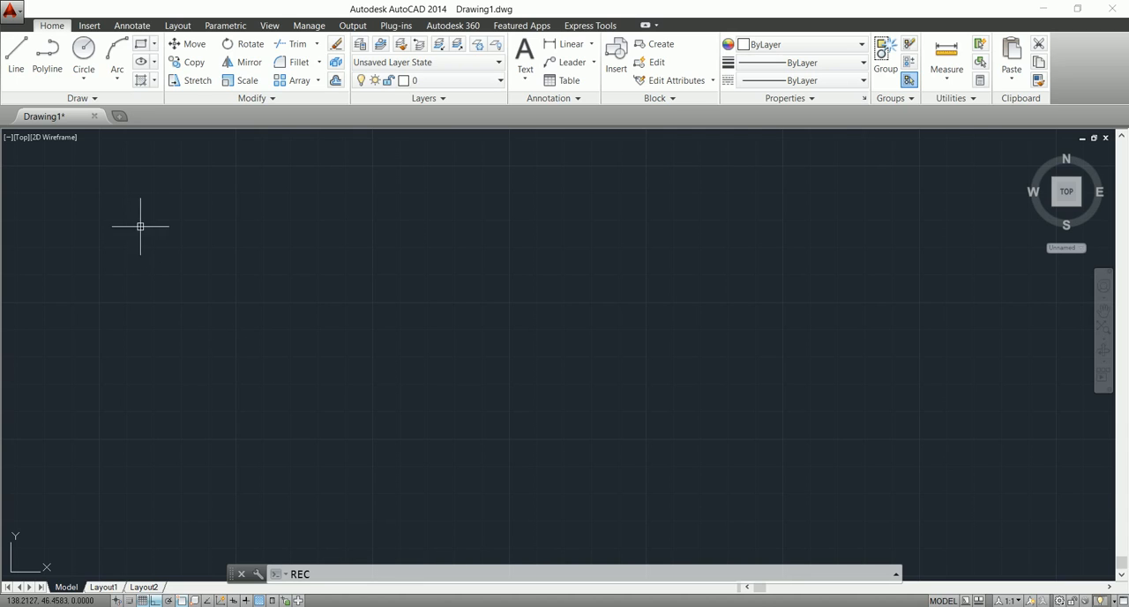
left_click(138, 53)
left_click(87, 198)
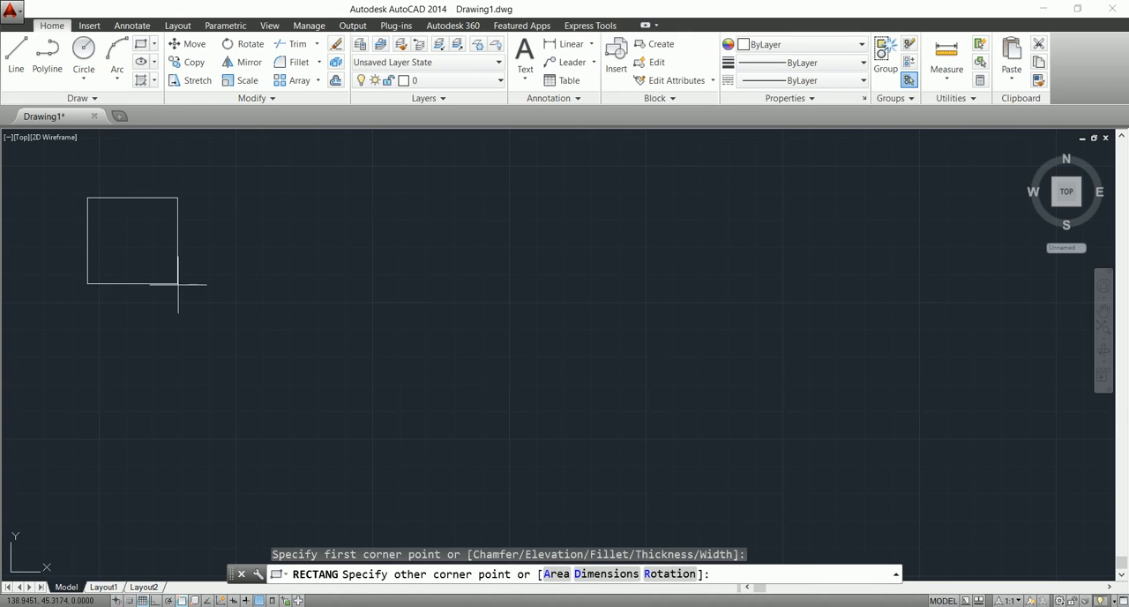
left_click(245, 387)
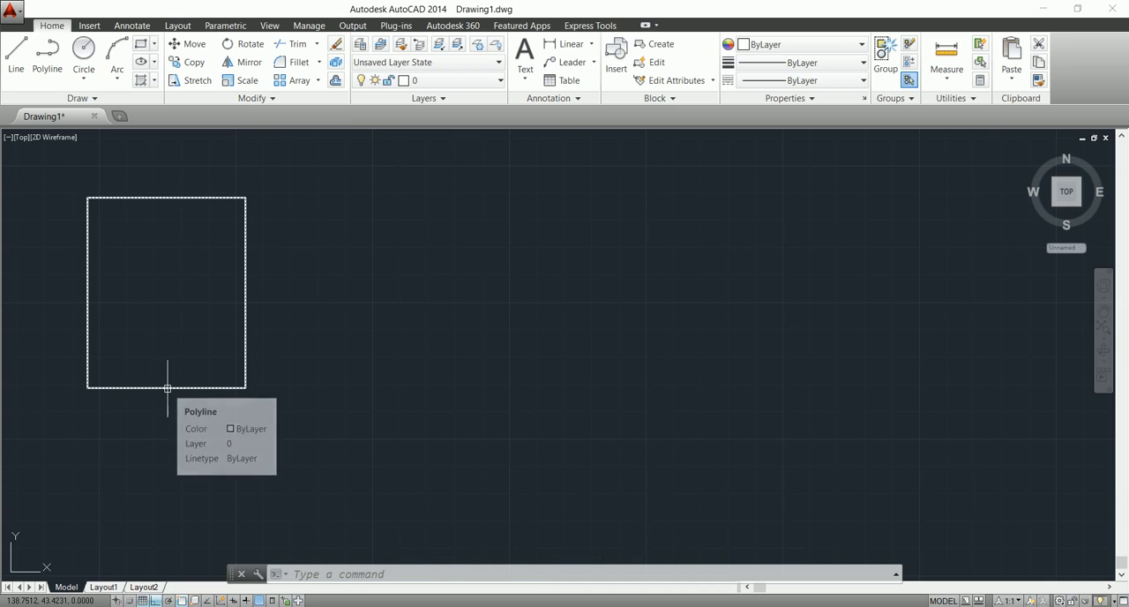
Scale the rectangle by a factor of 1.5, taking its lower-left corner as the base point.
mouse_move(168, 388)
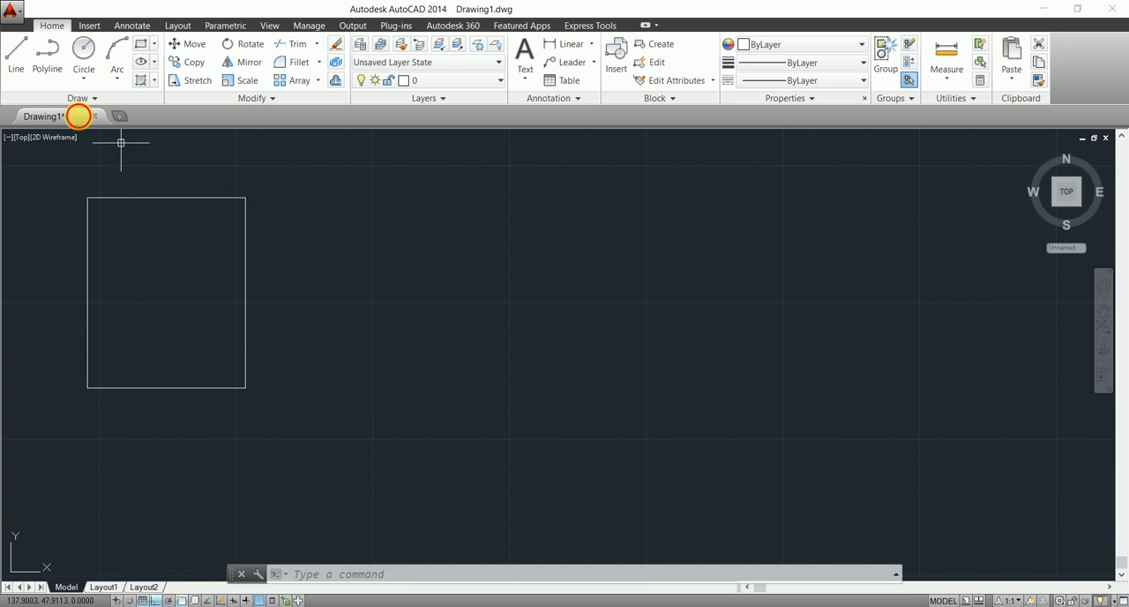
type("s")
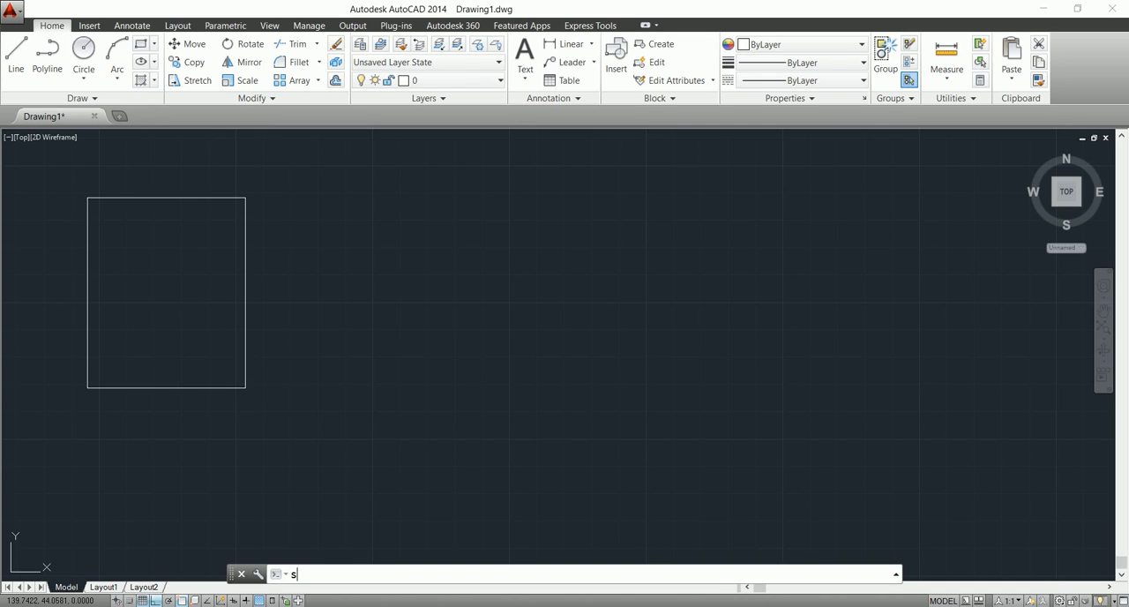
type("c")
key("Return")
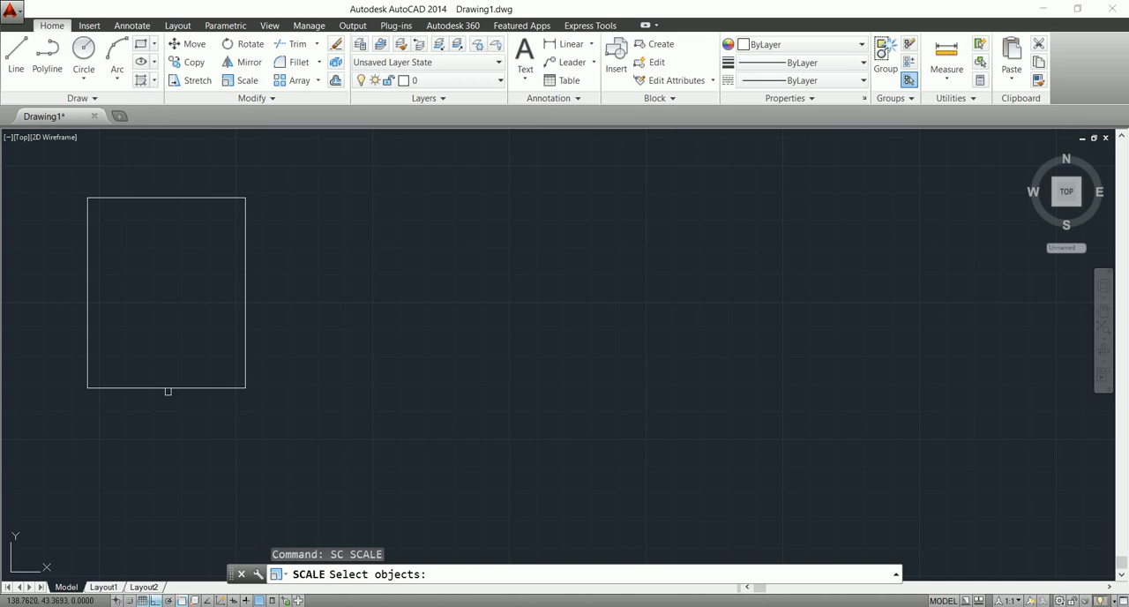
left_click(170, 388)
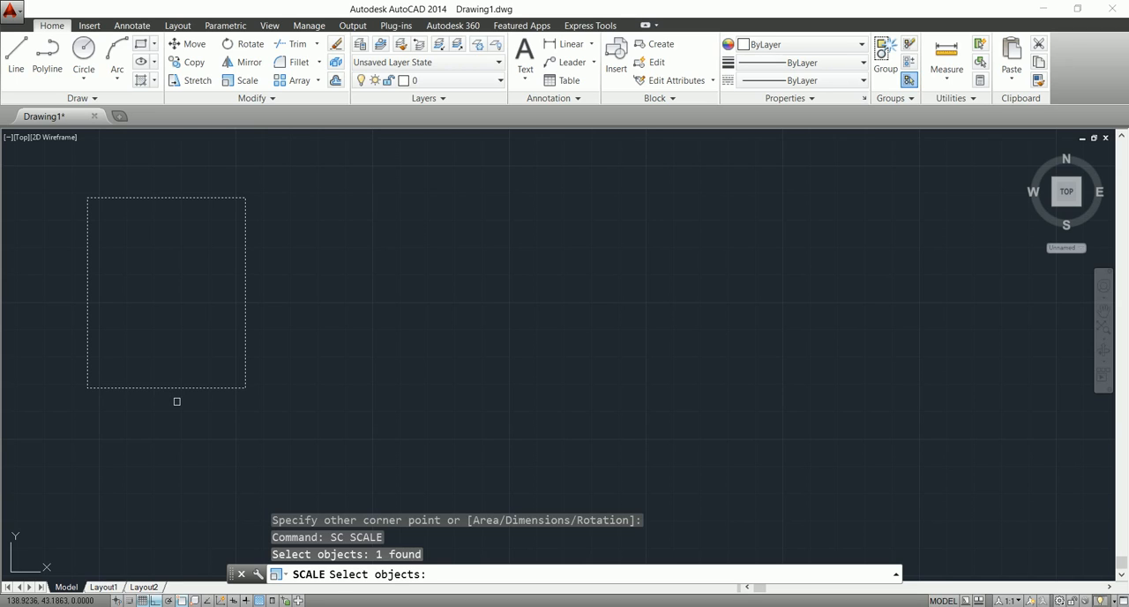
key("Return")
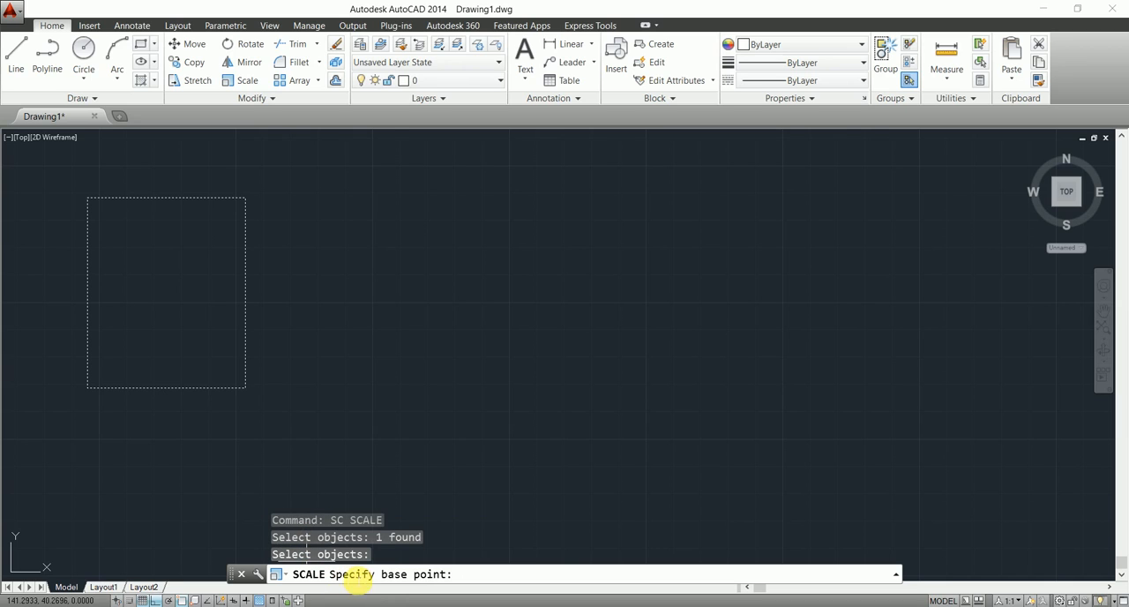
left_click(86, 388)
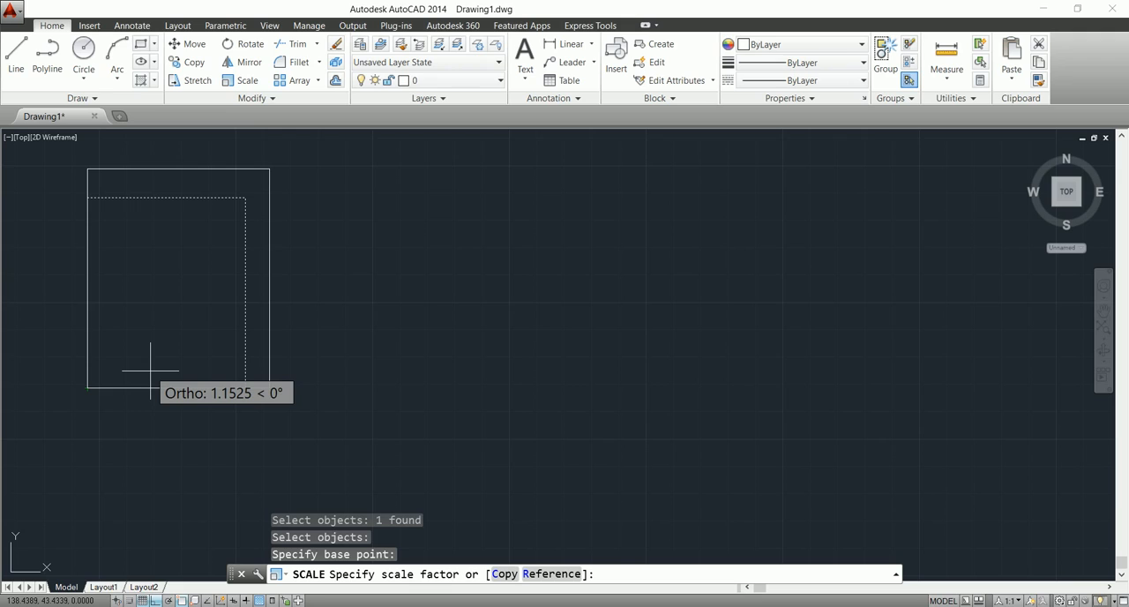
type("1.5")
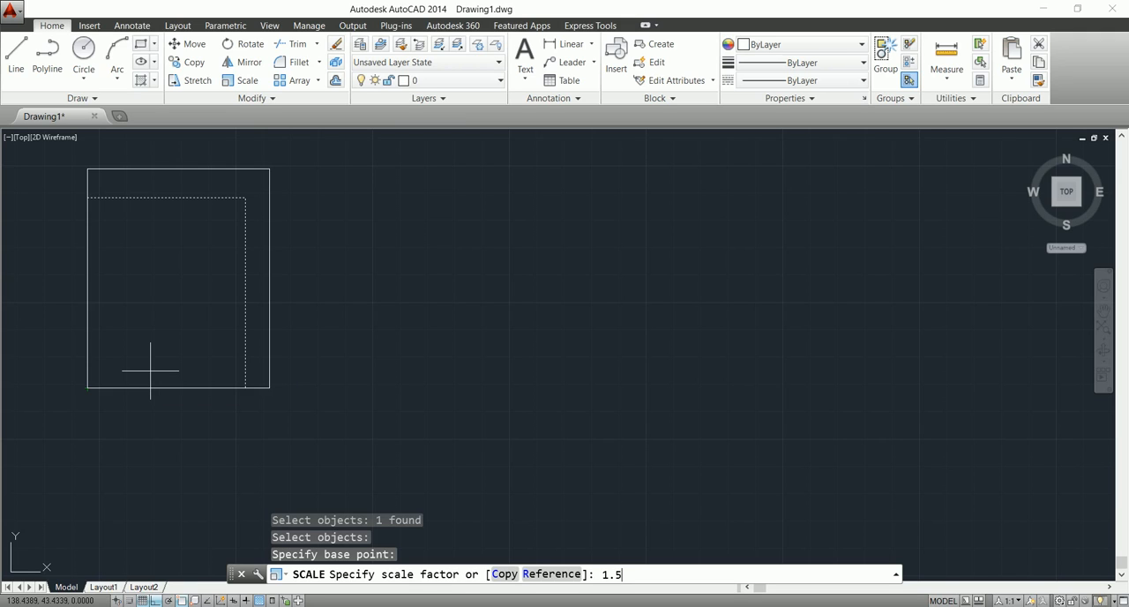
key("Return")
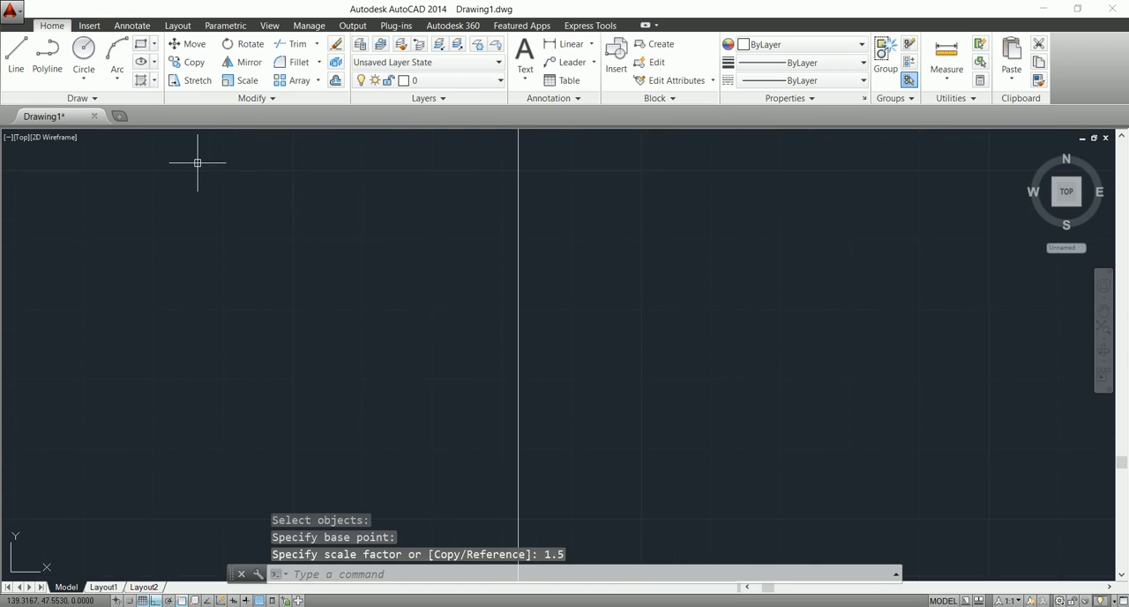
scroll(198, 162, "down", 2)
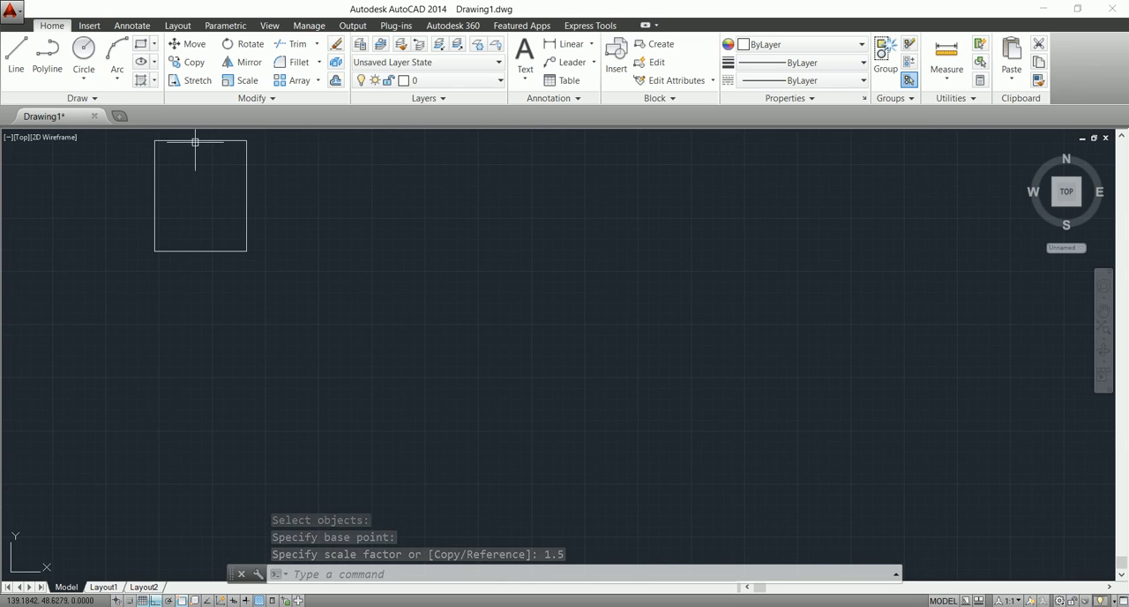
scroll(190, 130, "up", 1)
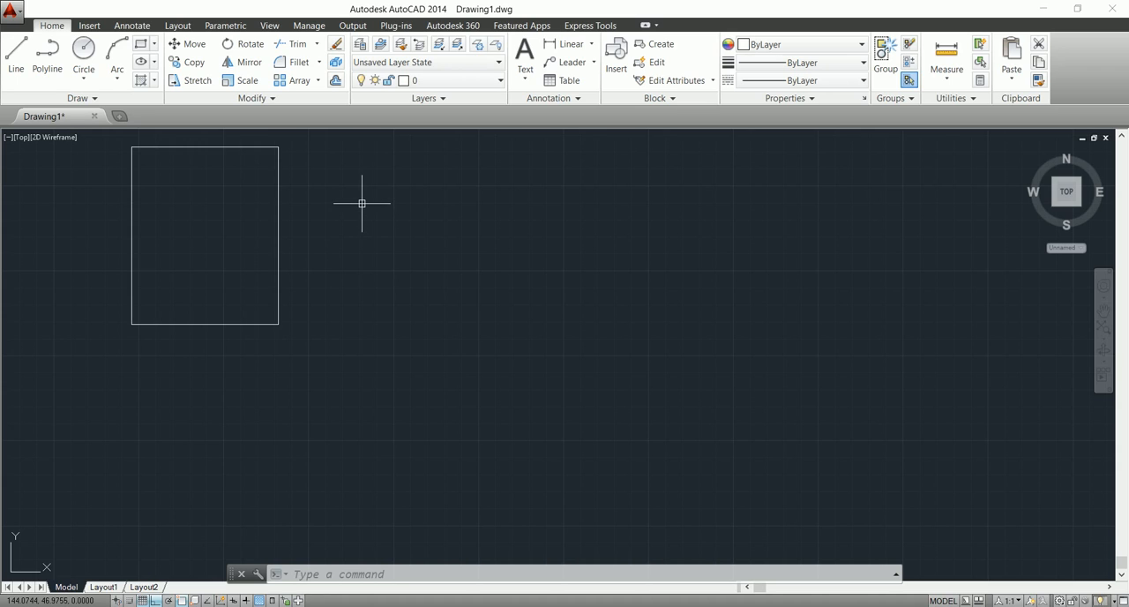
Erase everything in the drawing.
type("A")
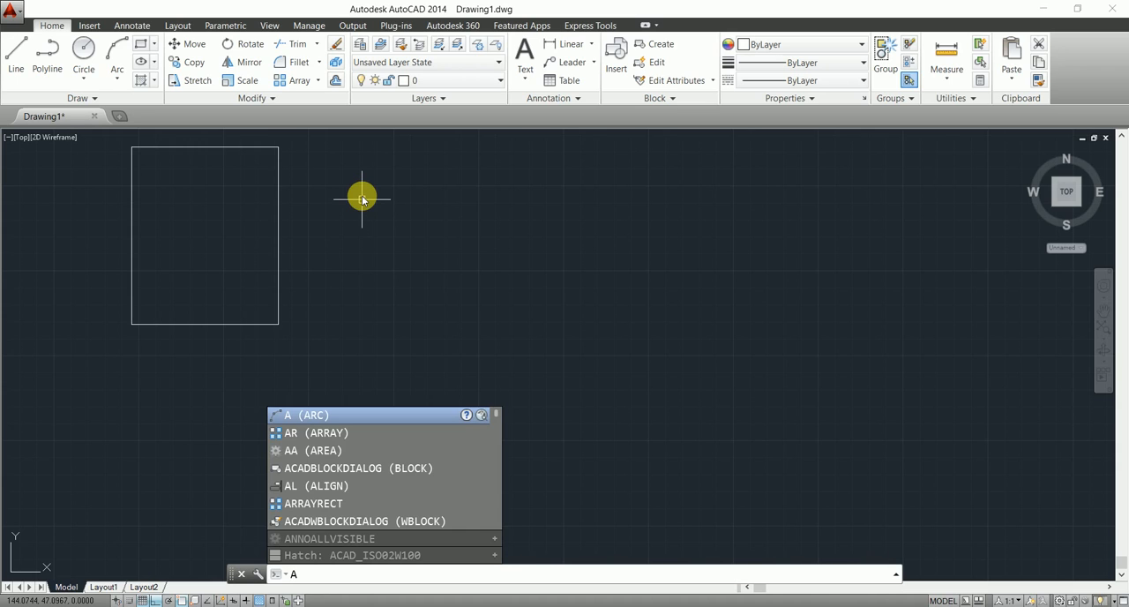
left_click(364, 196)
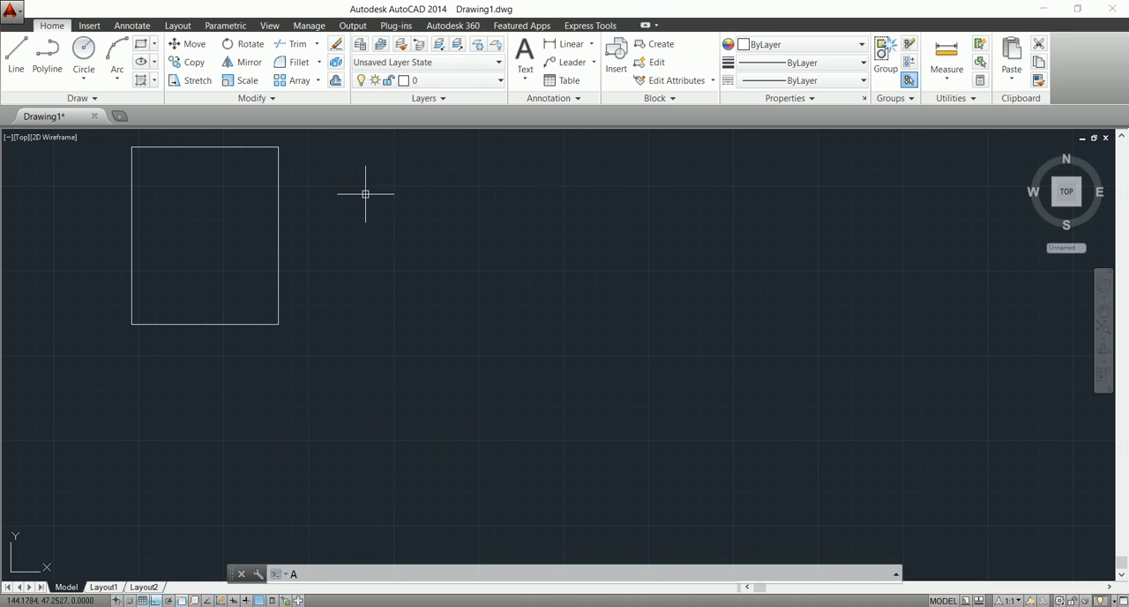
key("ctrl+a")
key("Delete")
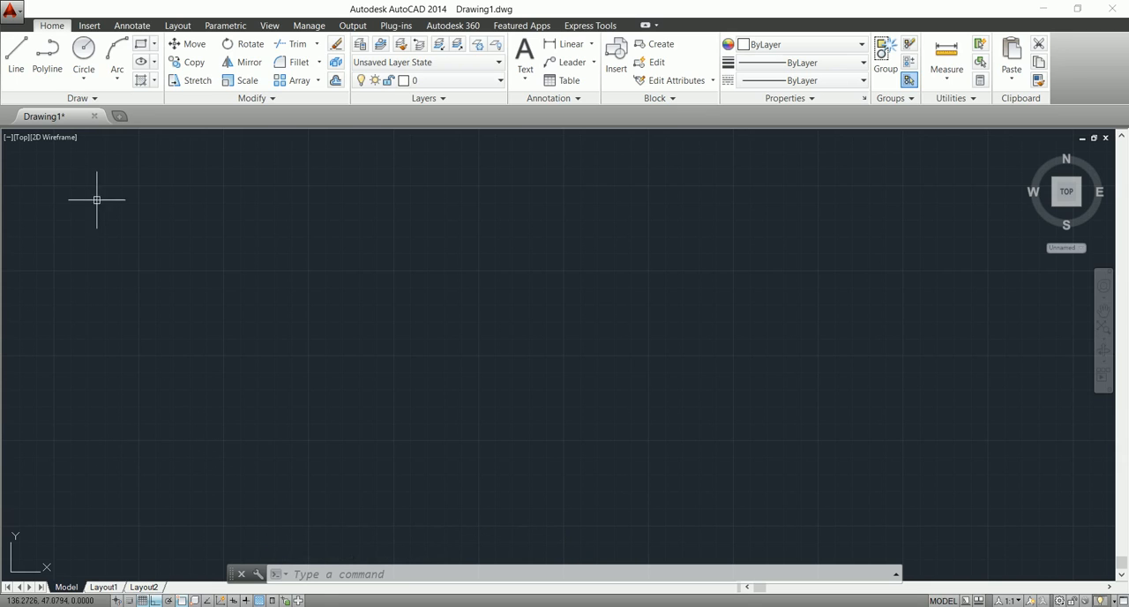
Draw a horizontal line about 7.23 units long in the left half of the drawing area.
left_click(16, 52)
left_click(186, 353)
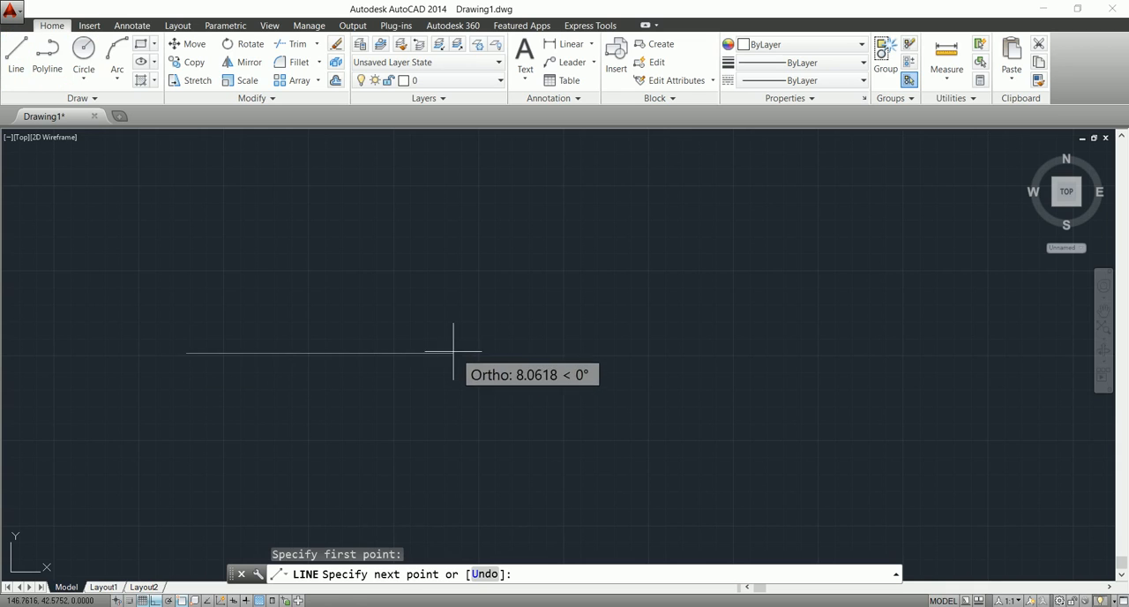
key("Escape")
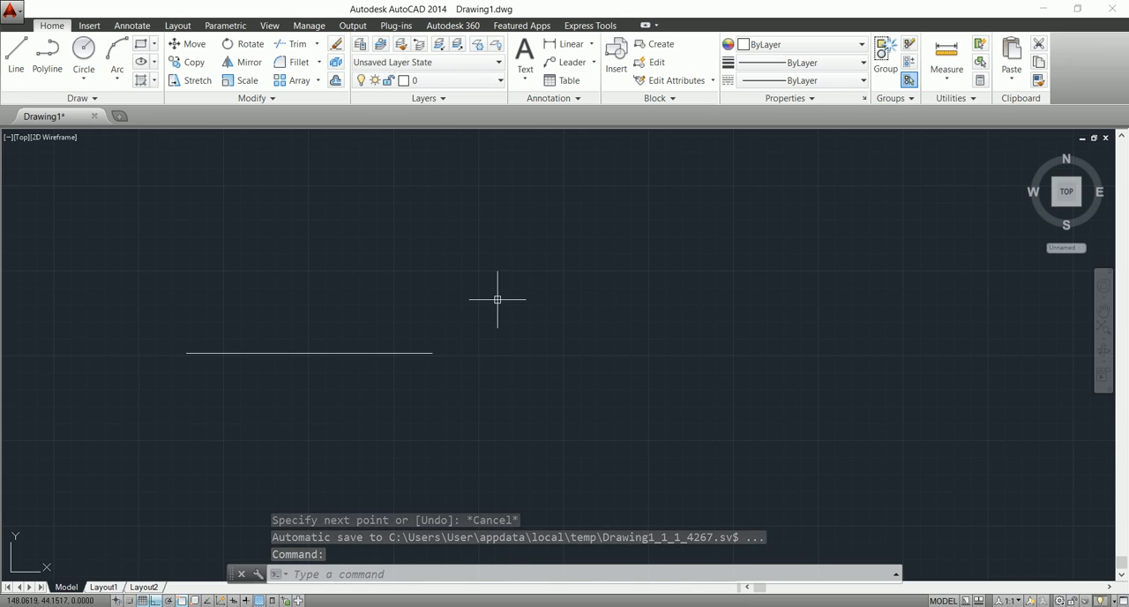
Stretch the individually picked line 2 units to the right, using its left endpoint as the base point.
type("s")
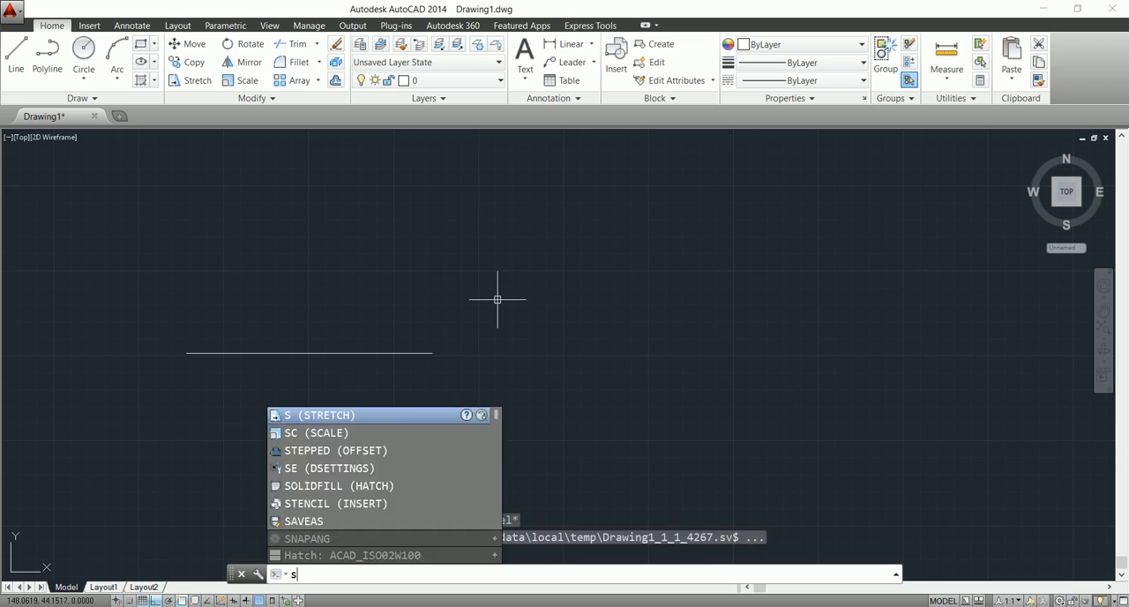
key("Return")
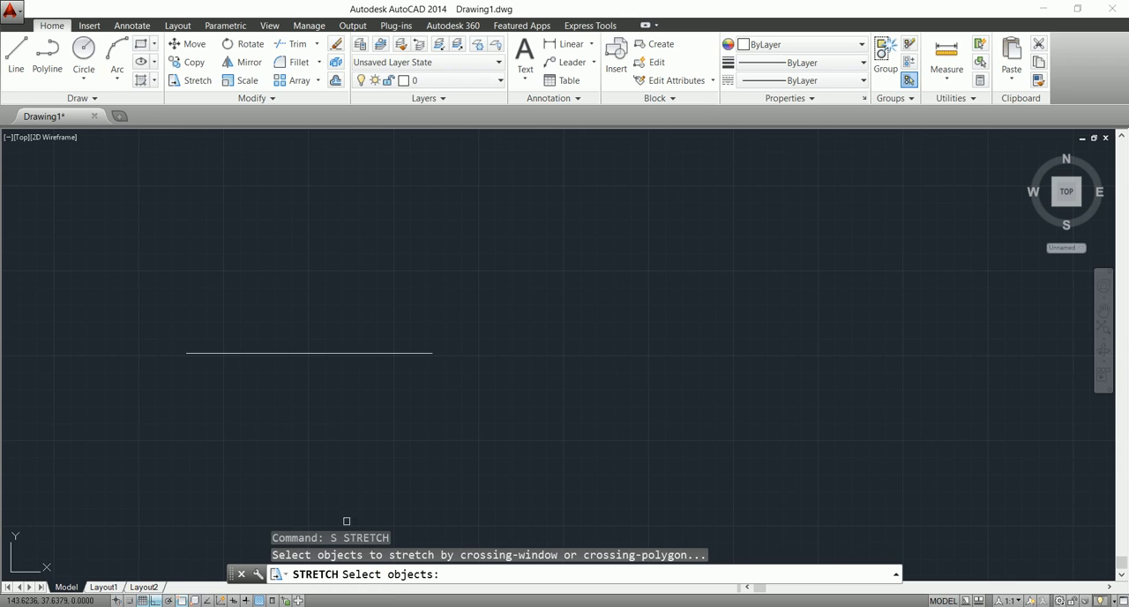
left_click(319, 354)
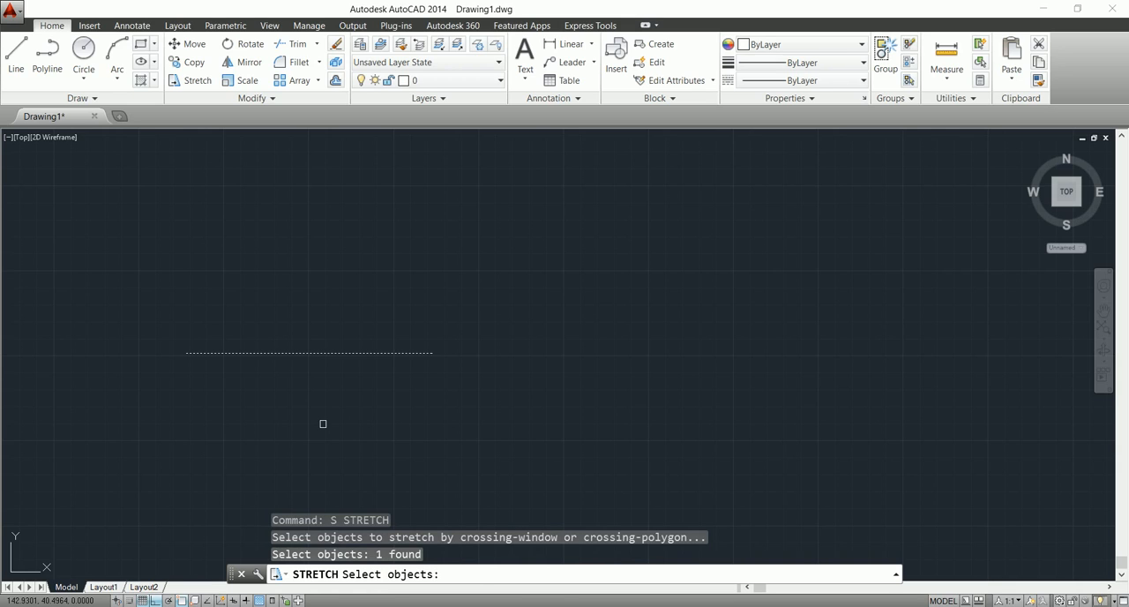
key("Return")
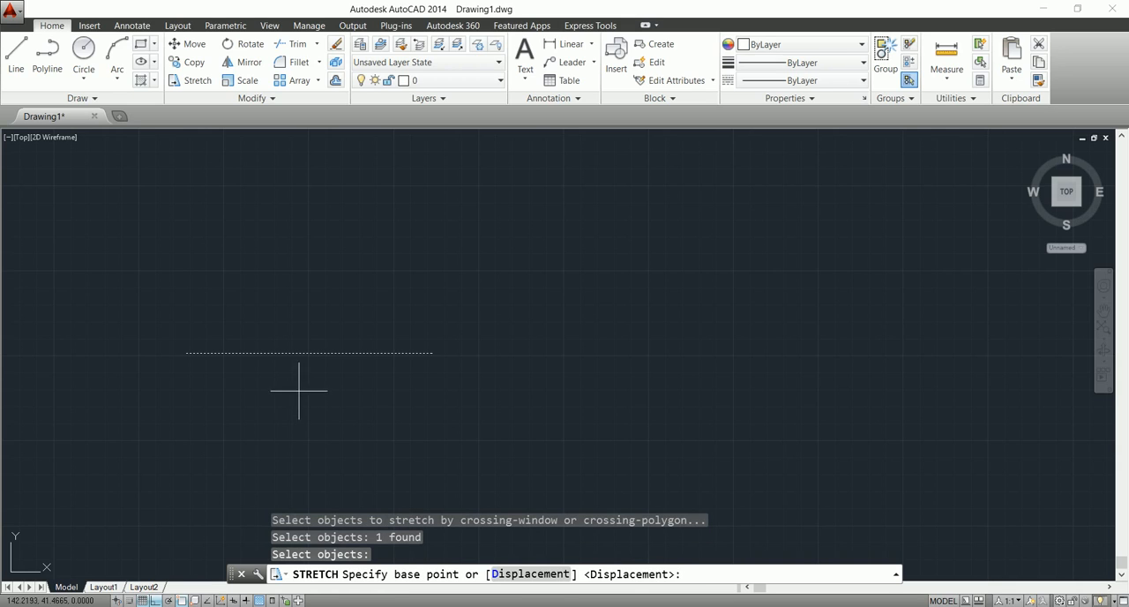
left_click(186, 352)
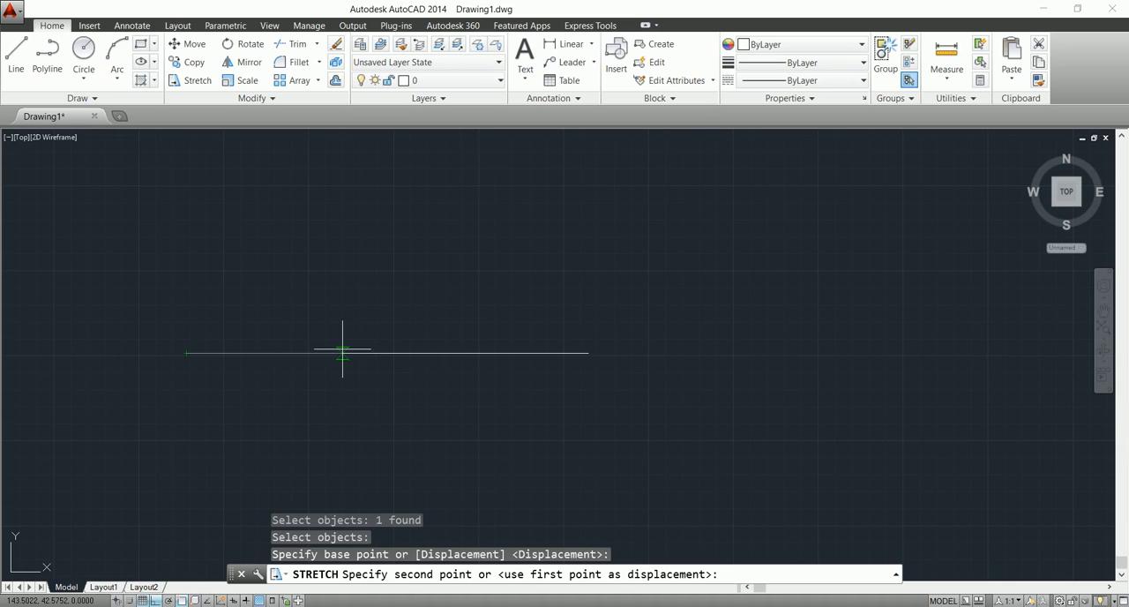
type("2")
key("Return")
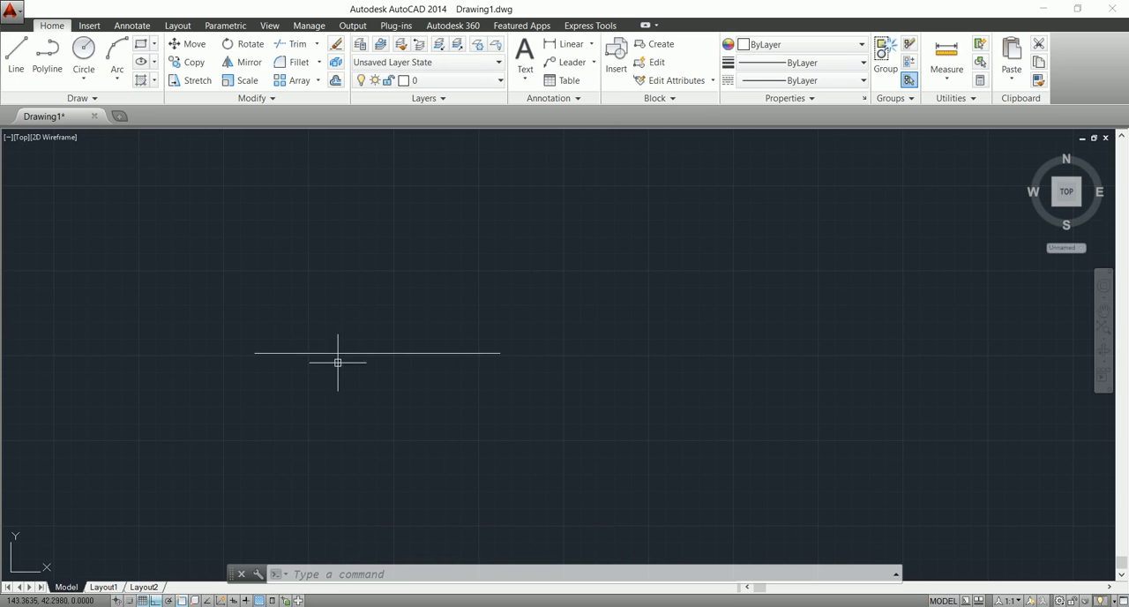
Add a linear dimension between the line's endpoints and place it above the line.
left_click(570, 44)
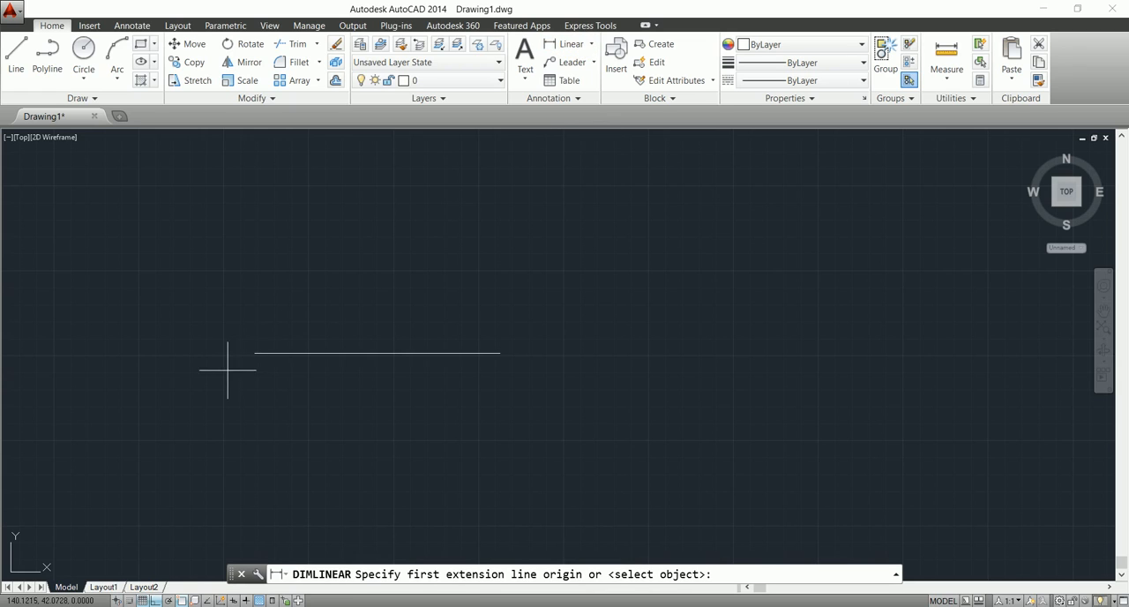
left_click(254, 352)
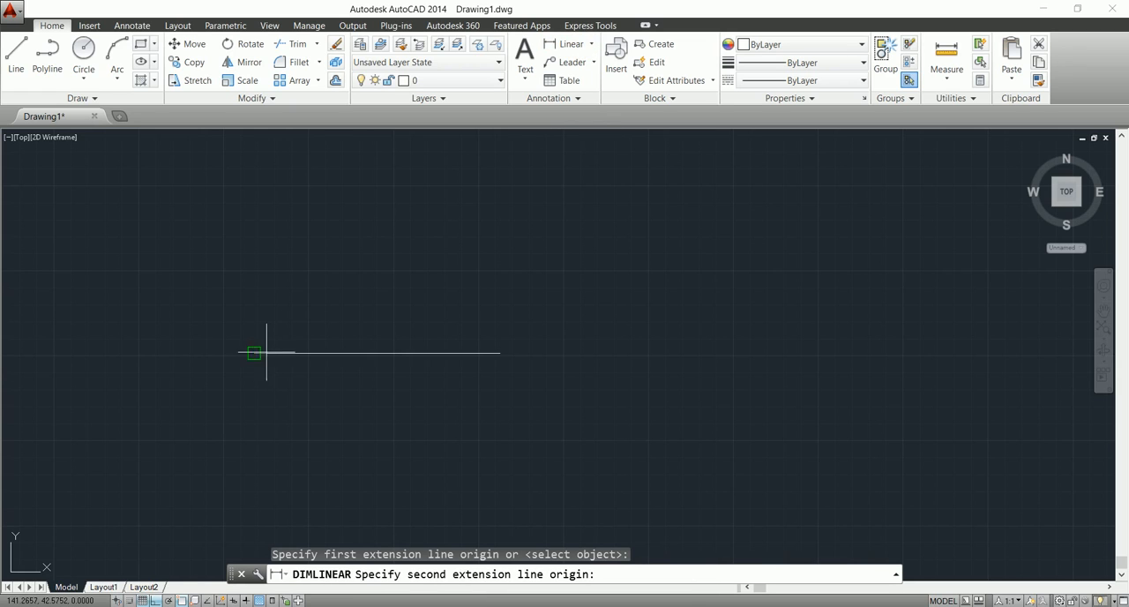
left_click(500, 352)
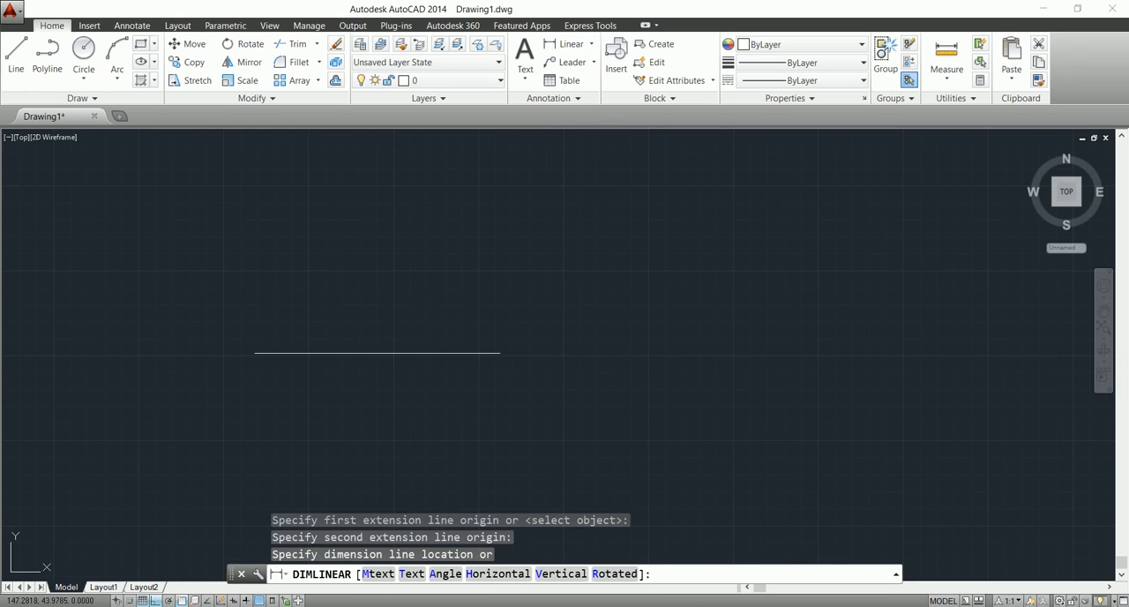
left_click(472, 305)
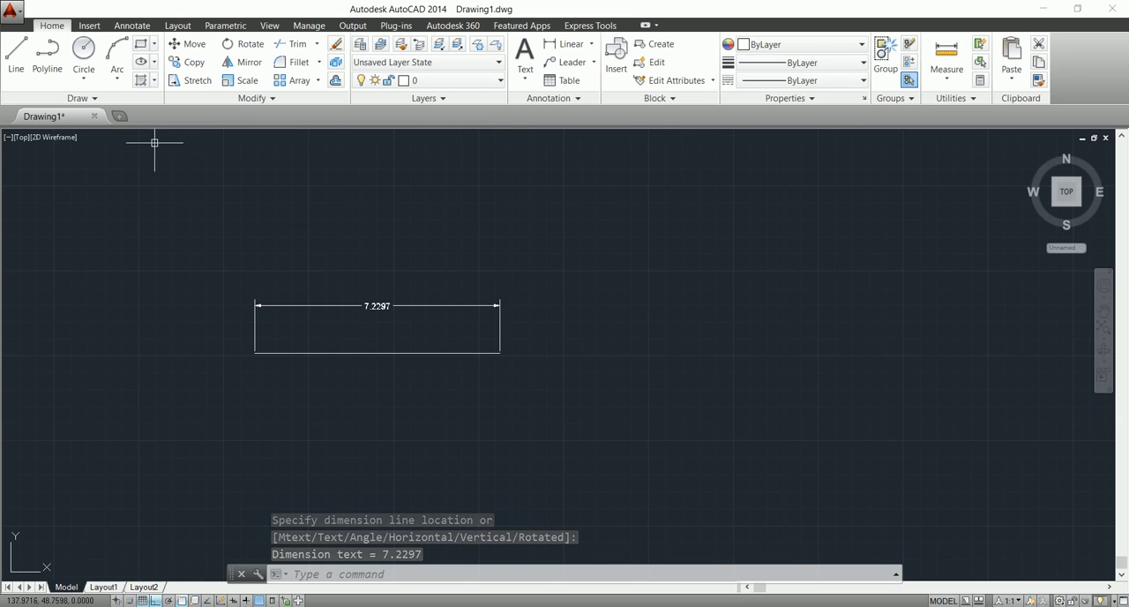
key("Return")
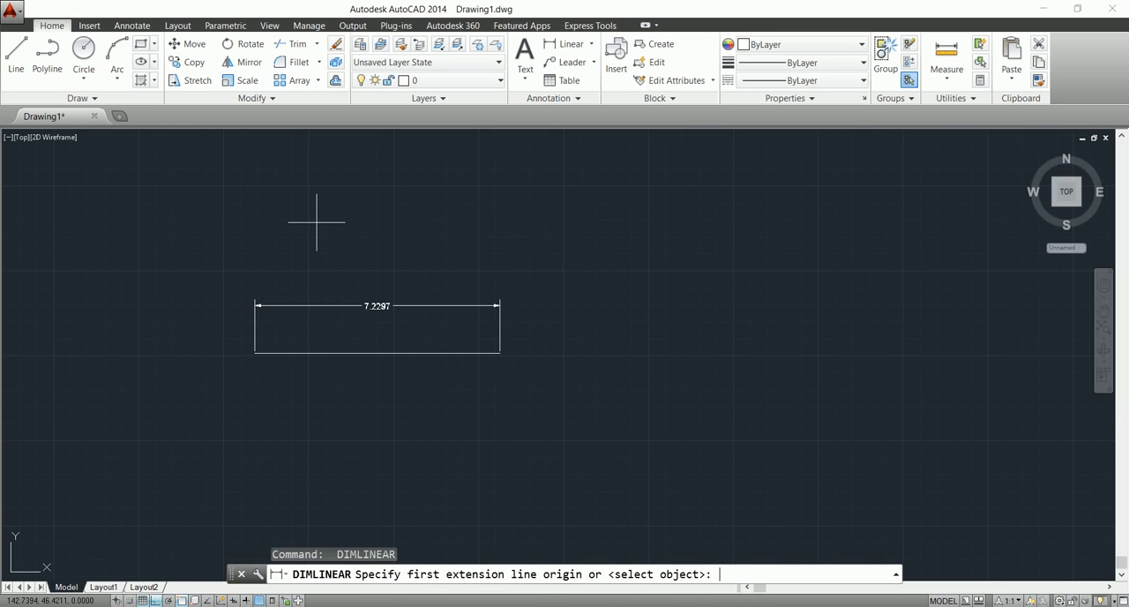
key("Return")
key("Escape")
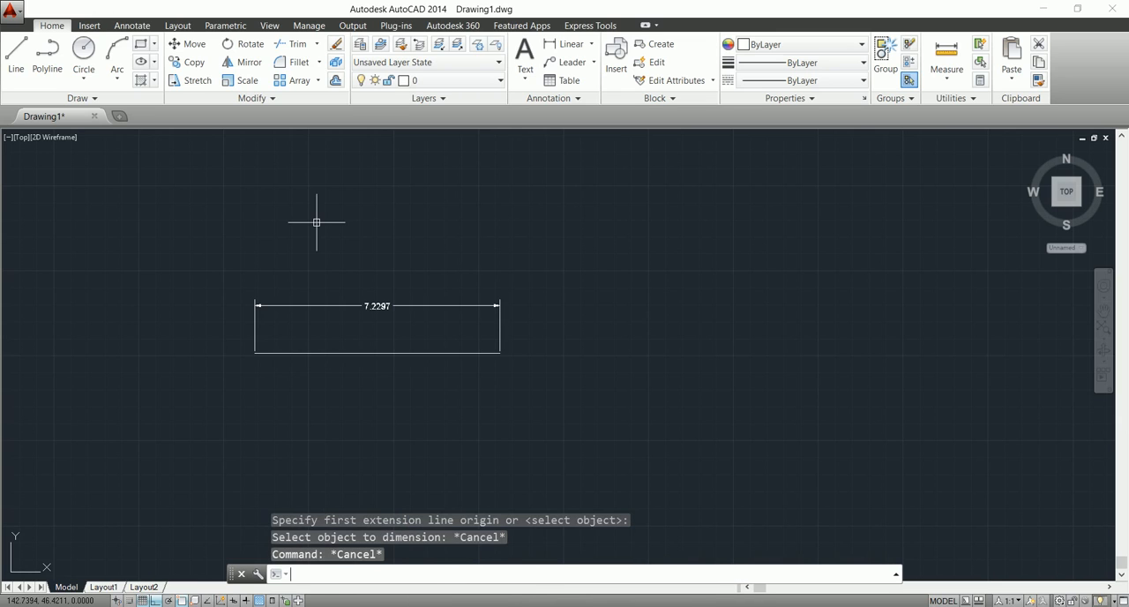
Stretch the individually picked line from its left endpoint to a point just right of its midpoint.
type("s")
key("Return")
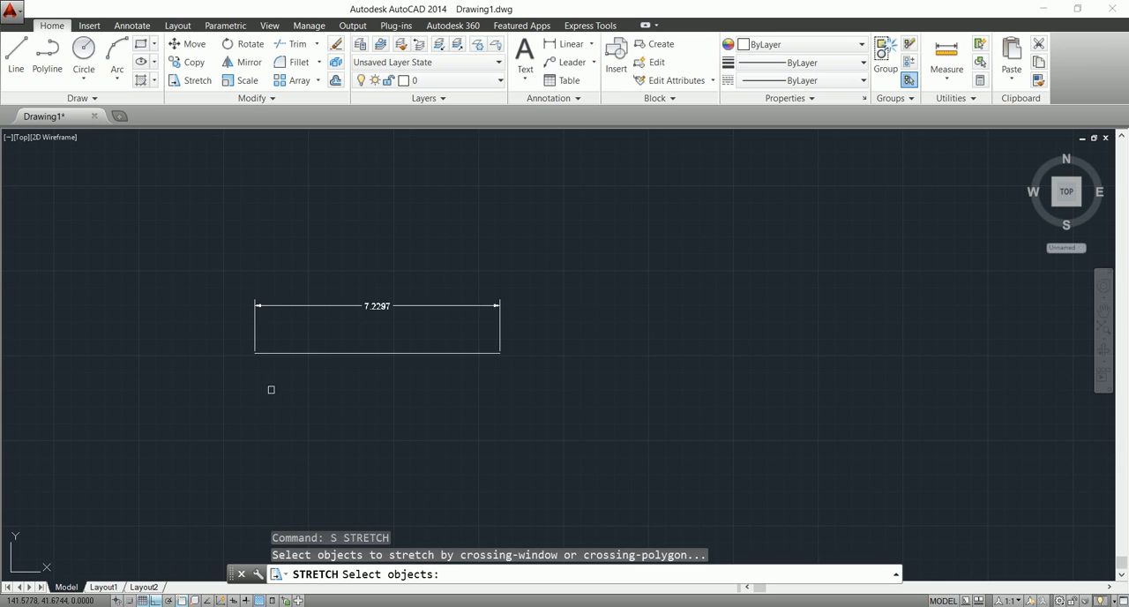
left_click(307, 353)
key("Return")
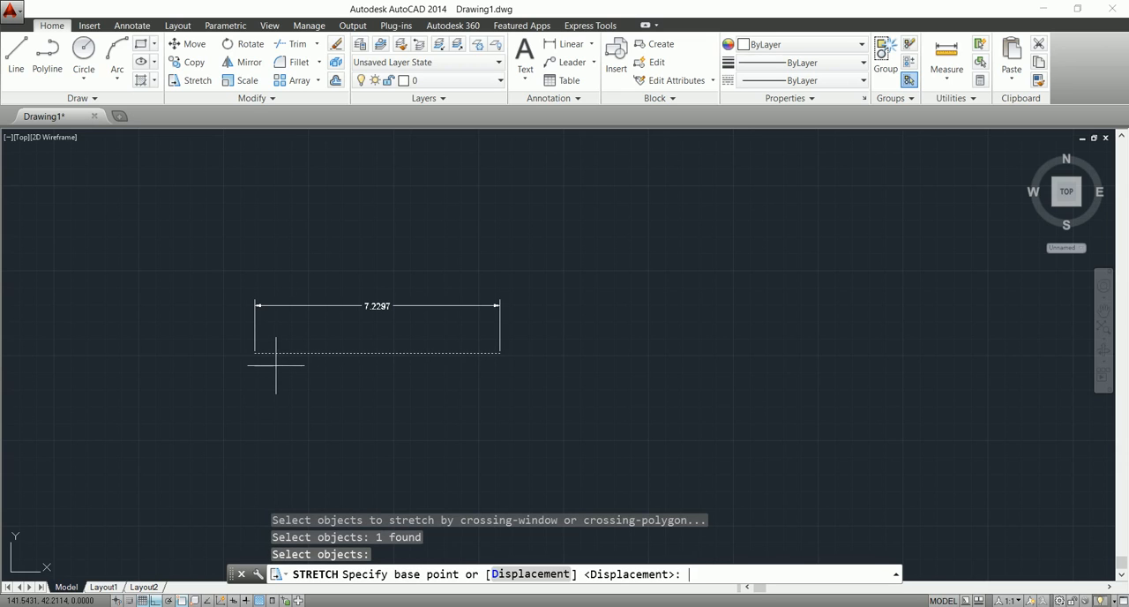
left_click(254, 351)
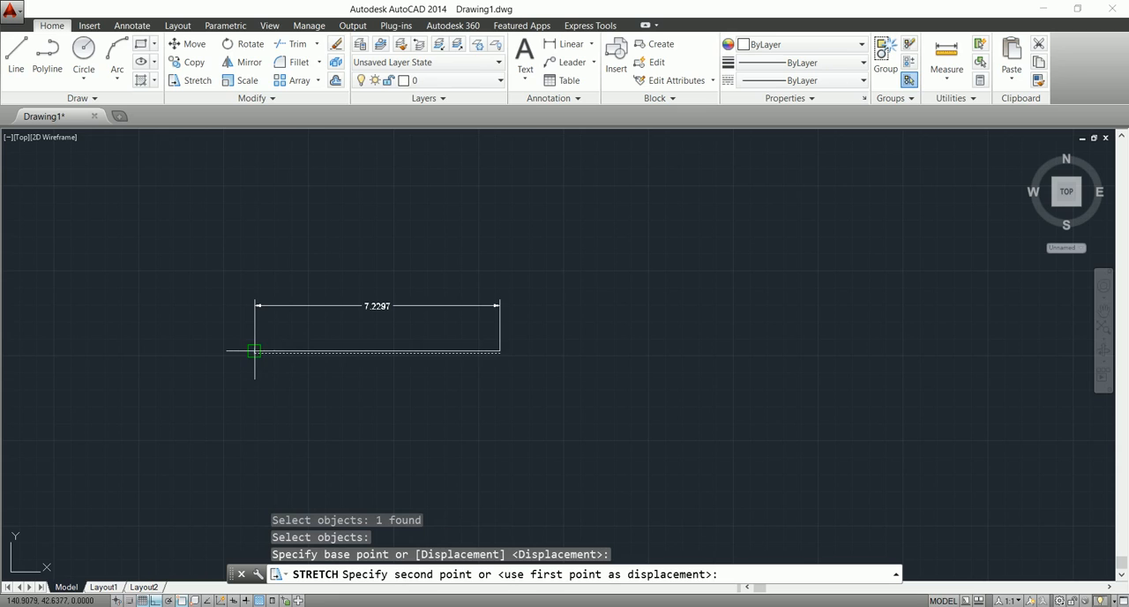
left_click(396, 354)
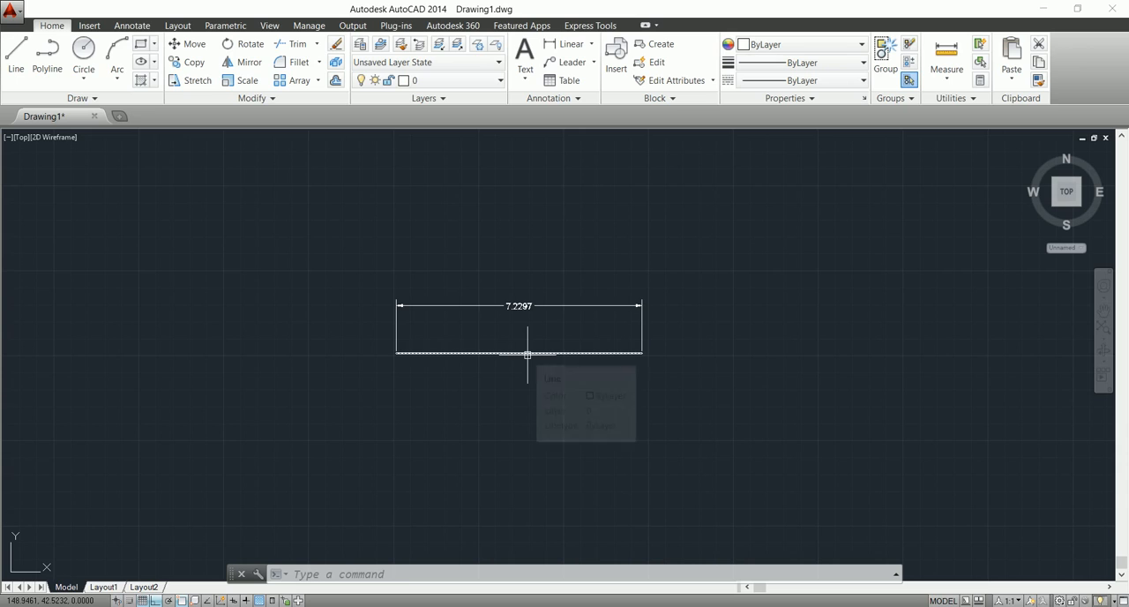
Stretch the dimensioned line's right end about 9.64 units to the right with a crossing window, using the left endpoint as base point.
type("s")
key("Return")
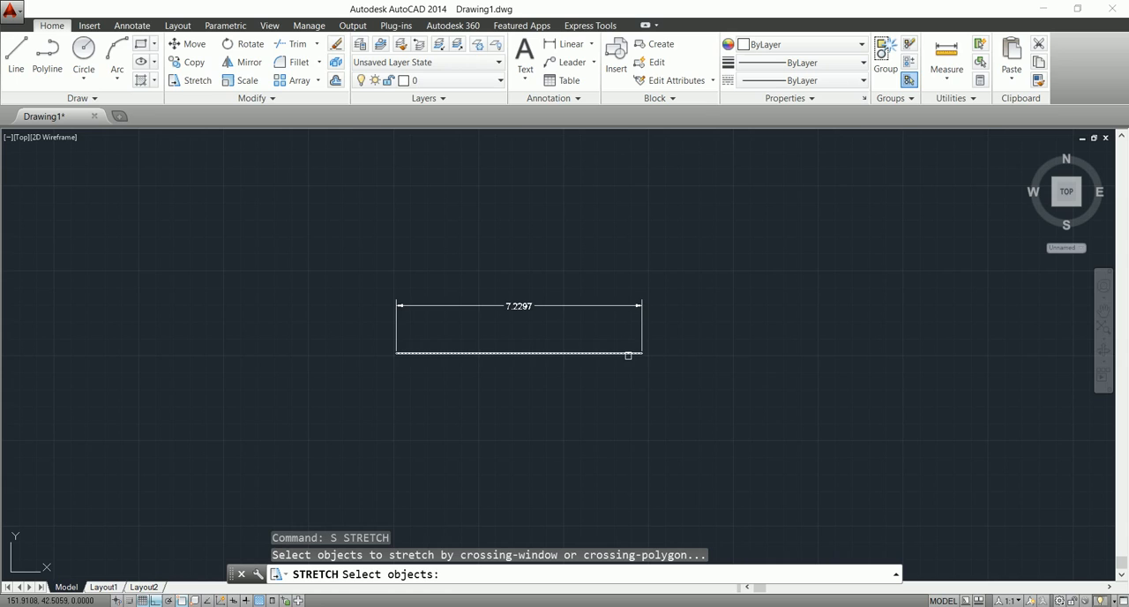
left_click(659, 332)
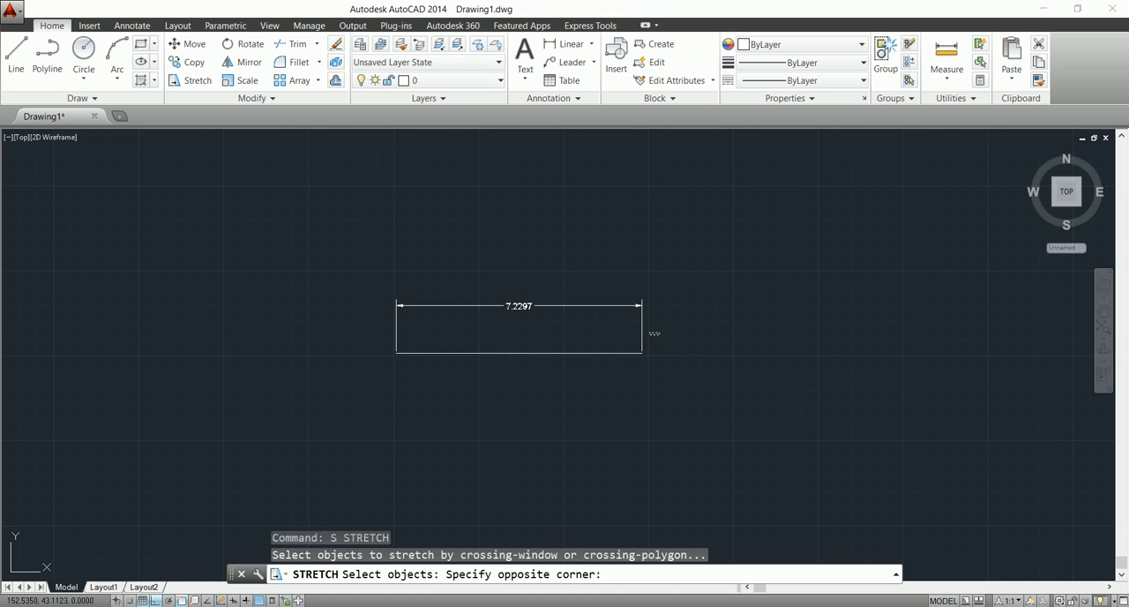
left_click(619, 375)
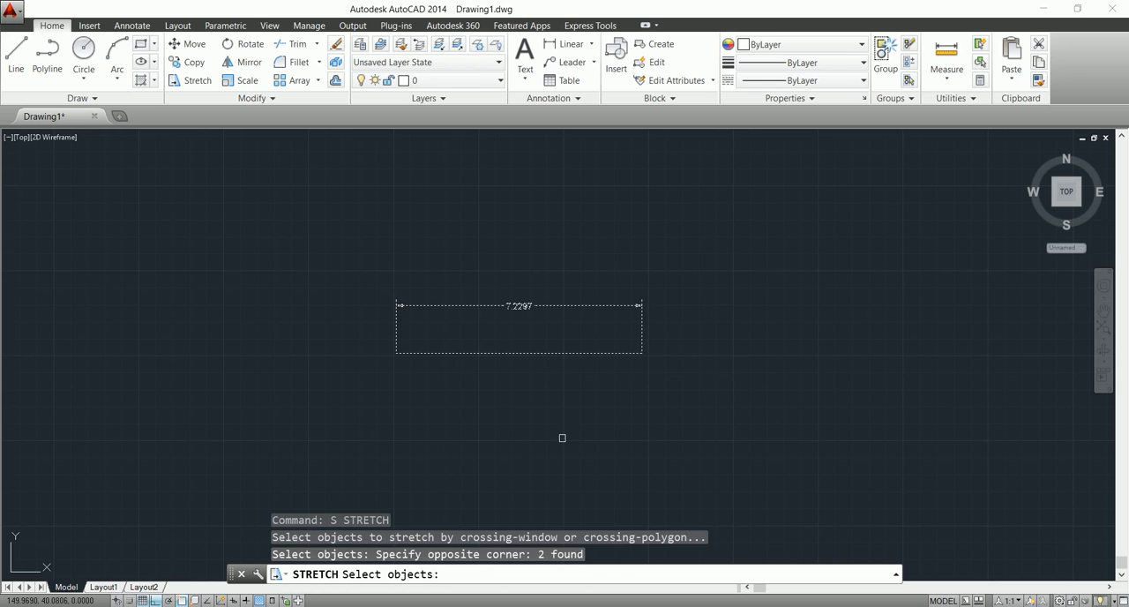
key("Return")
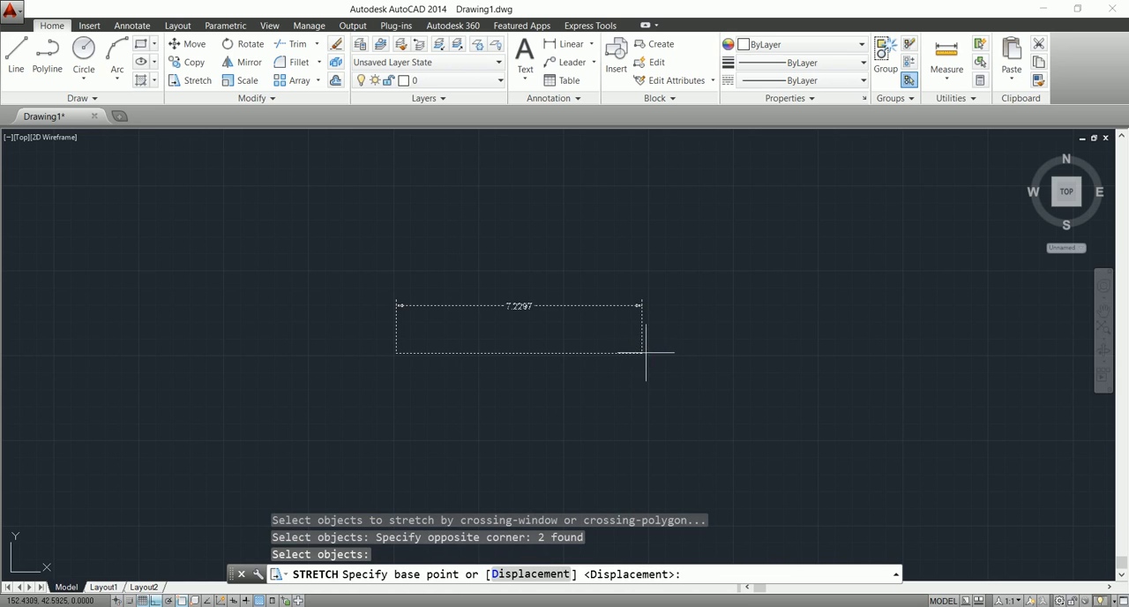
left_click(396, 353)
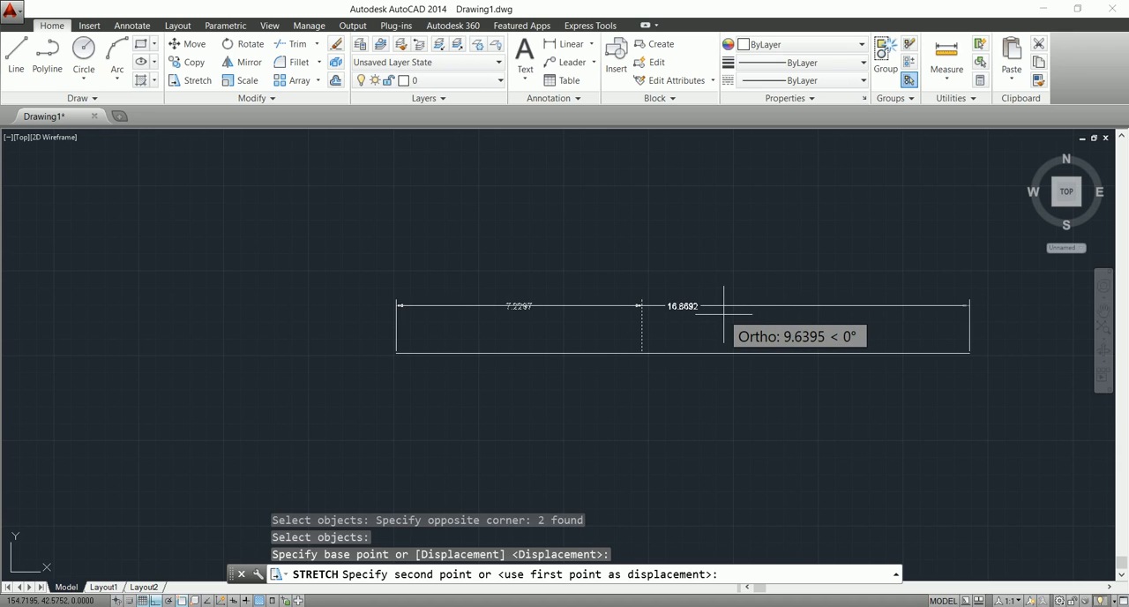
left_click(724, 313)
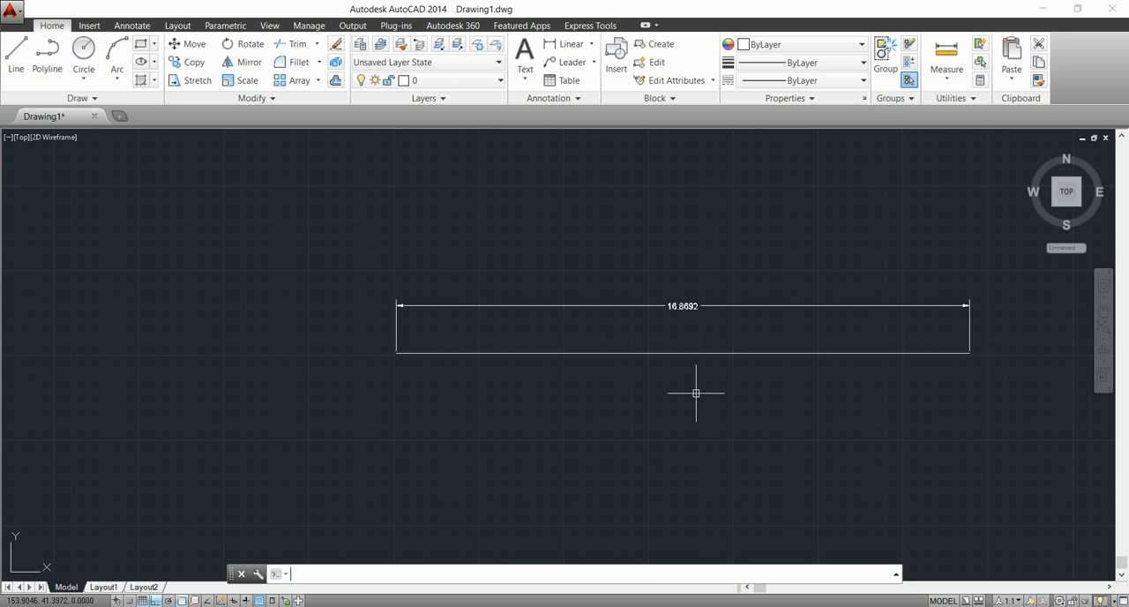
Break a gap in the right part of the dimensioned line, using the First point option to pick both break points.
type("BR")
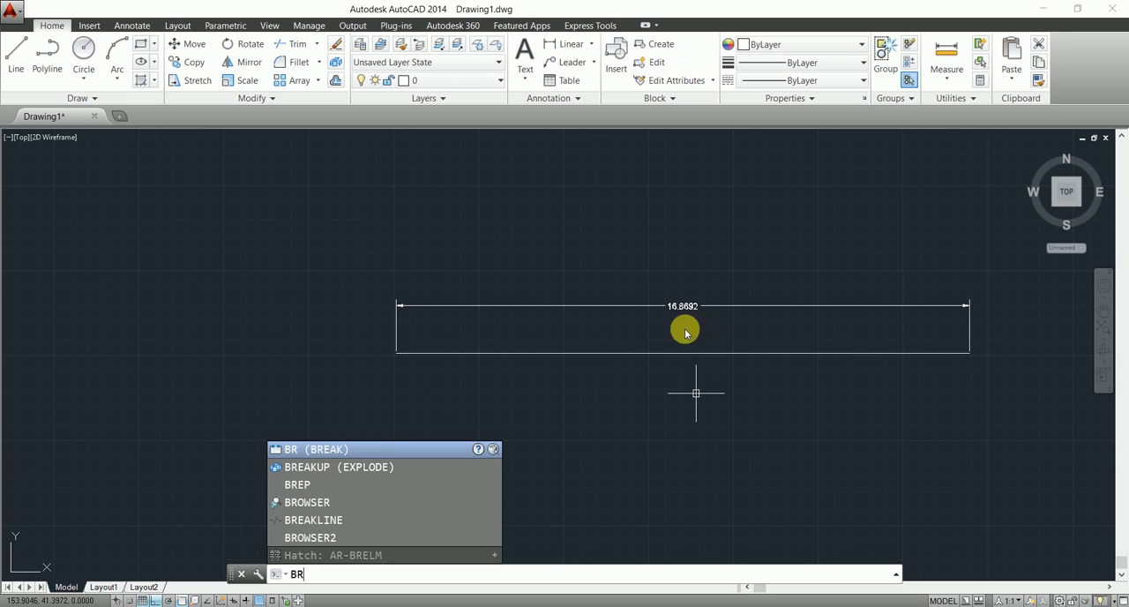
key("Return")
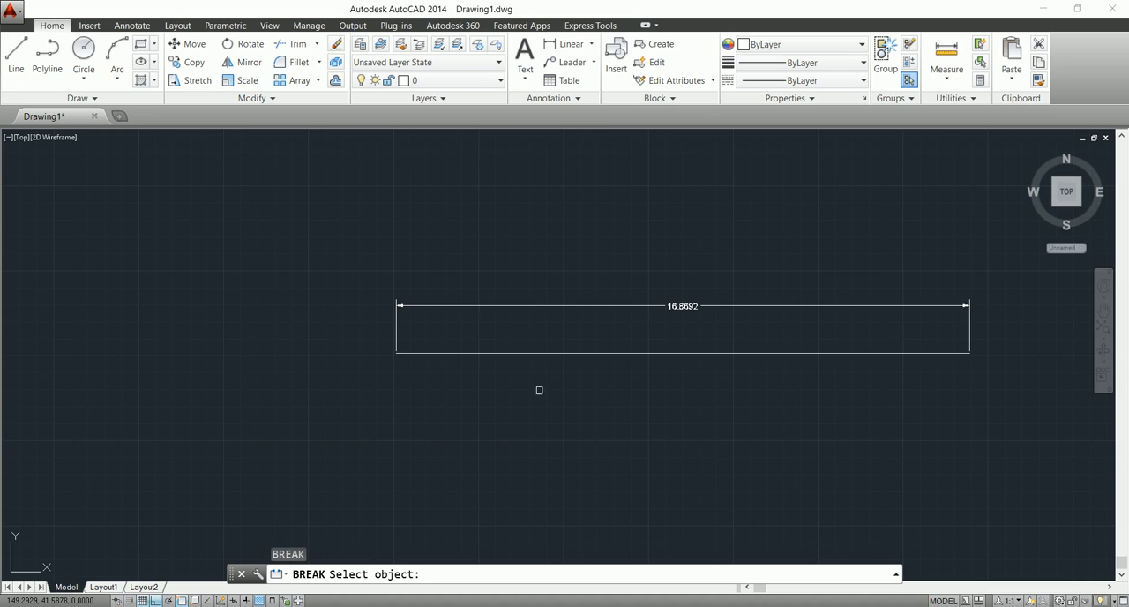
left_click(655, 352)
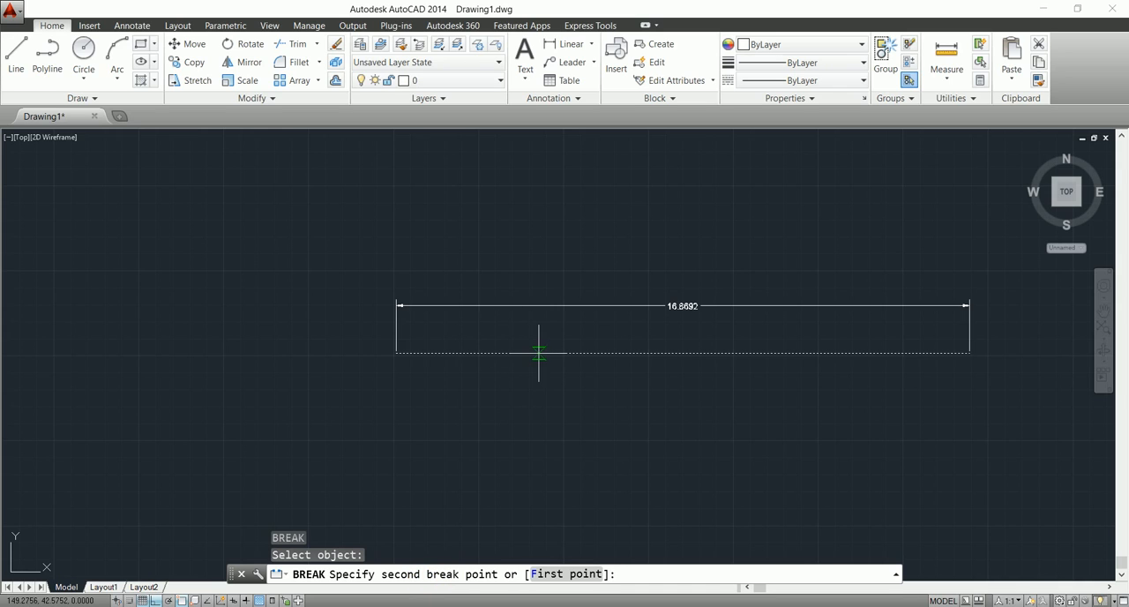
left_click(547, 575)
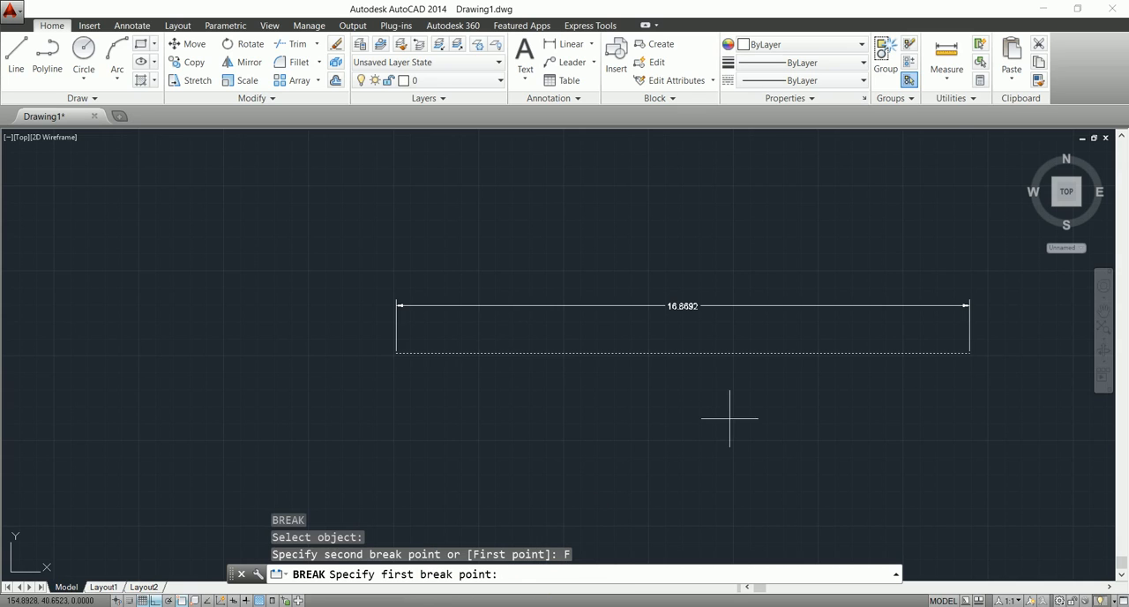
left_click(834, 353)
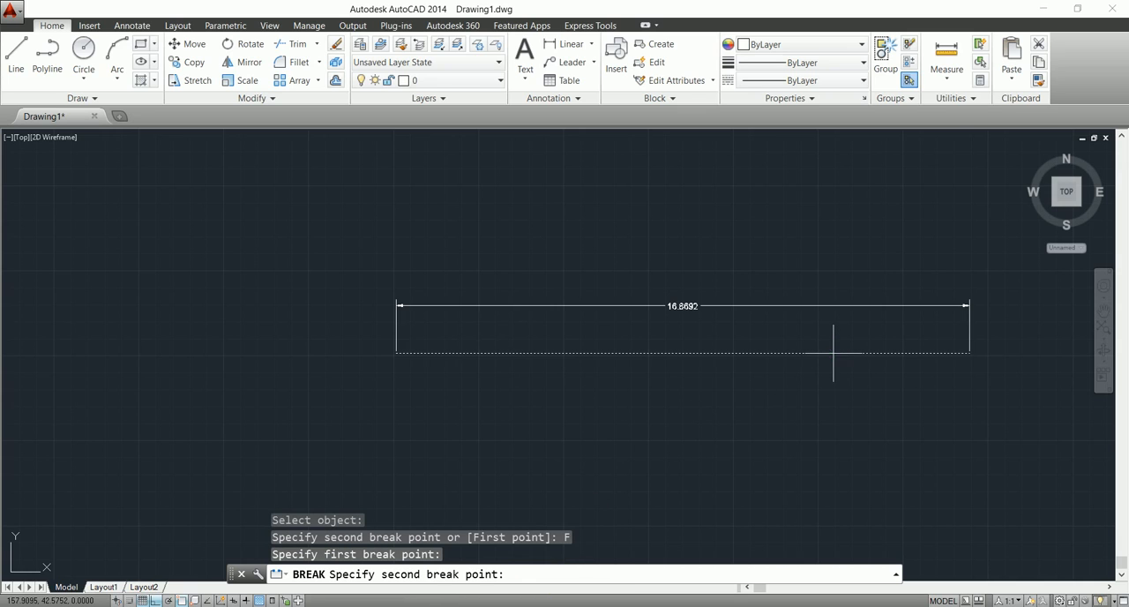
left_click(762, 352)
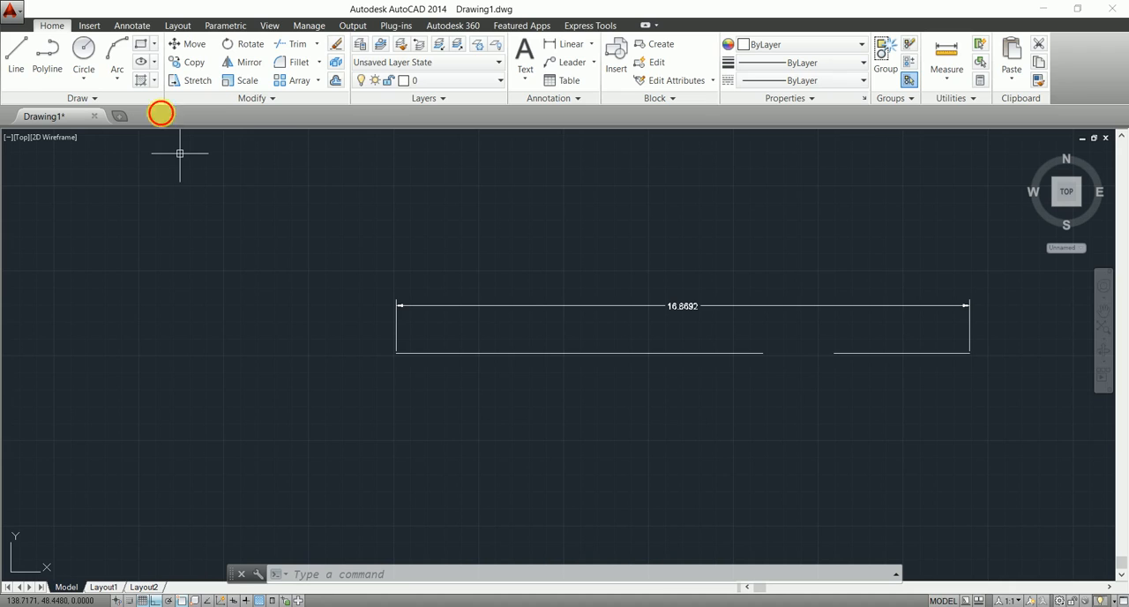
Draw a horizontal line about 11 units long in the upper-left part of the drawing area.
left_click(11, 50)
left_click(79, 206)
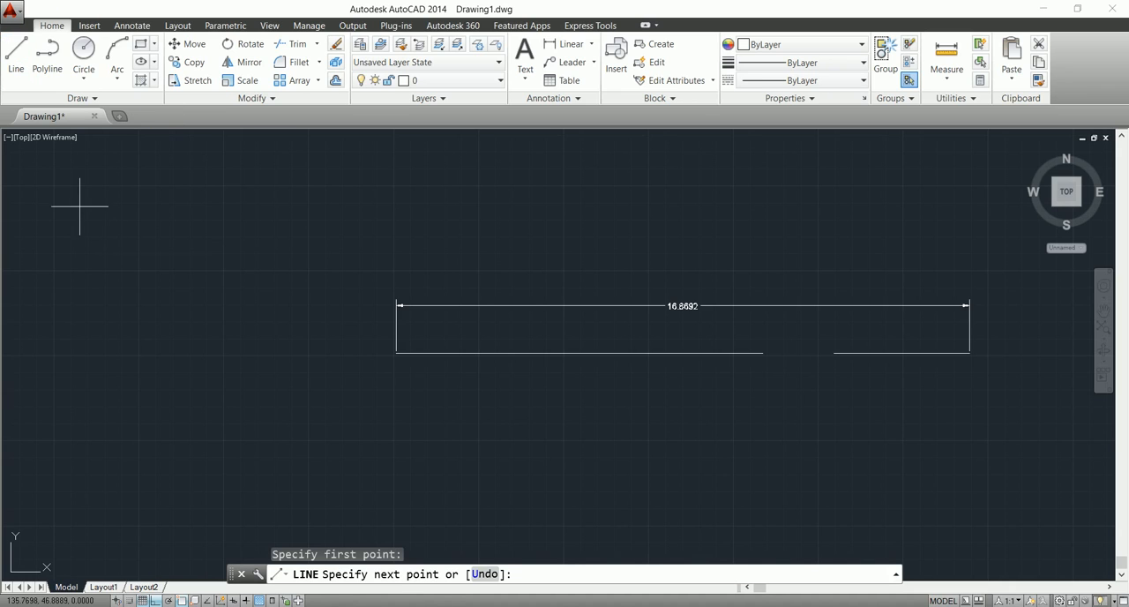
left_click(459, 206)
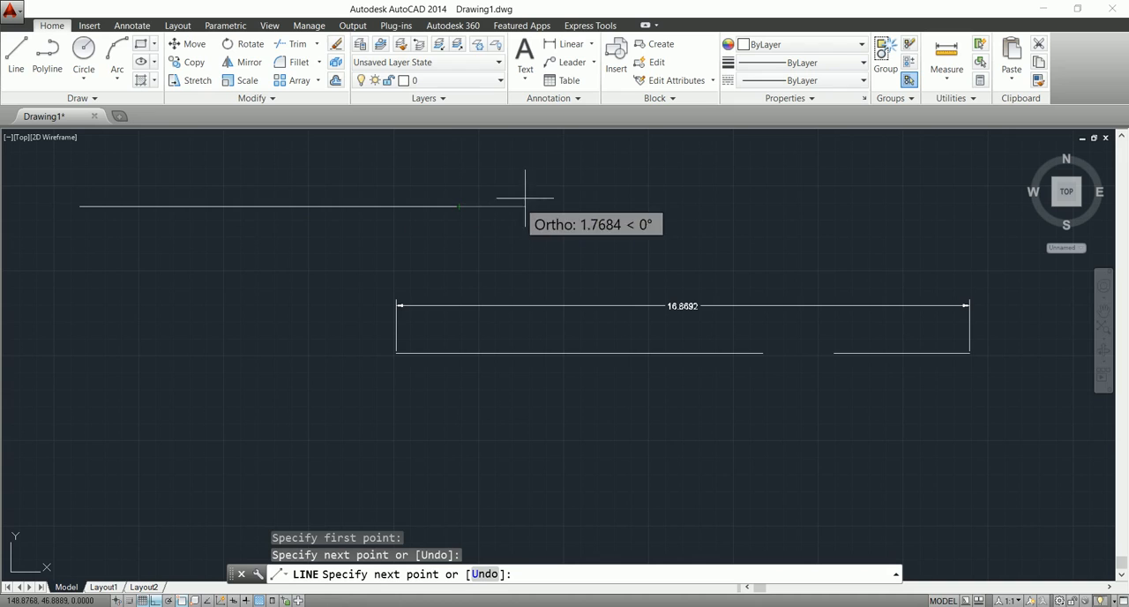
key("Escape")
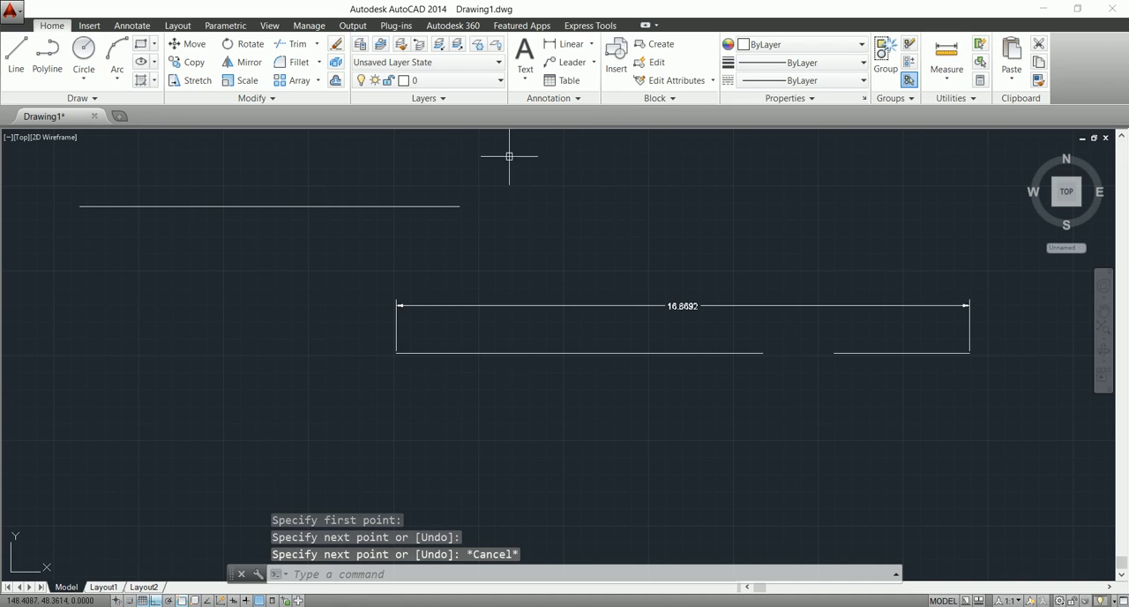
Break a gap in the middle of the upper line, using the selection point as the first break point.
type("b")
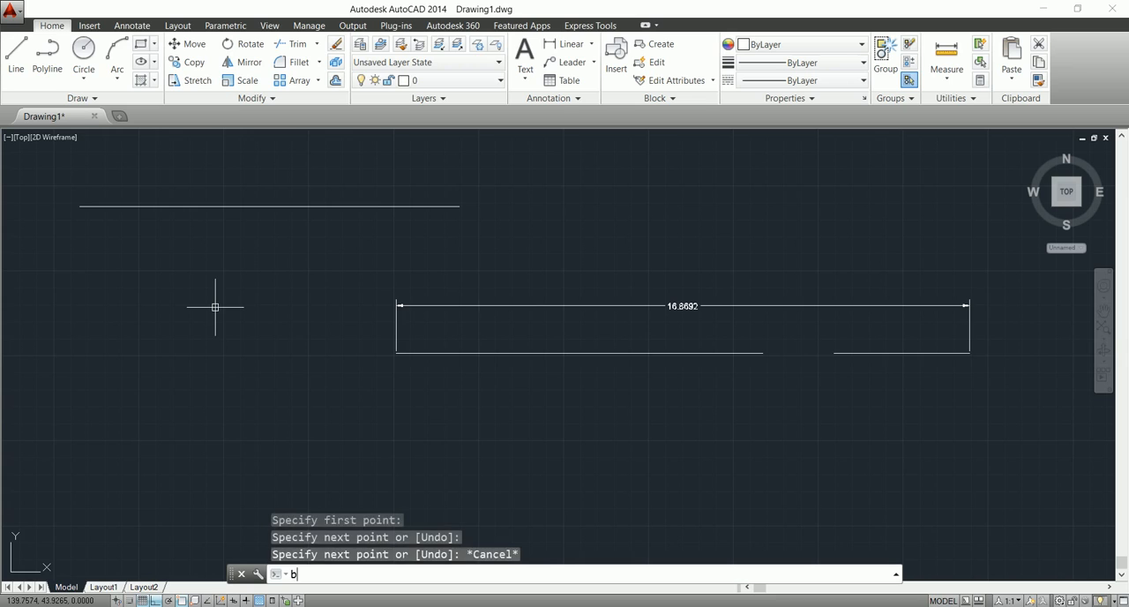
type("r")
key("Return")
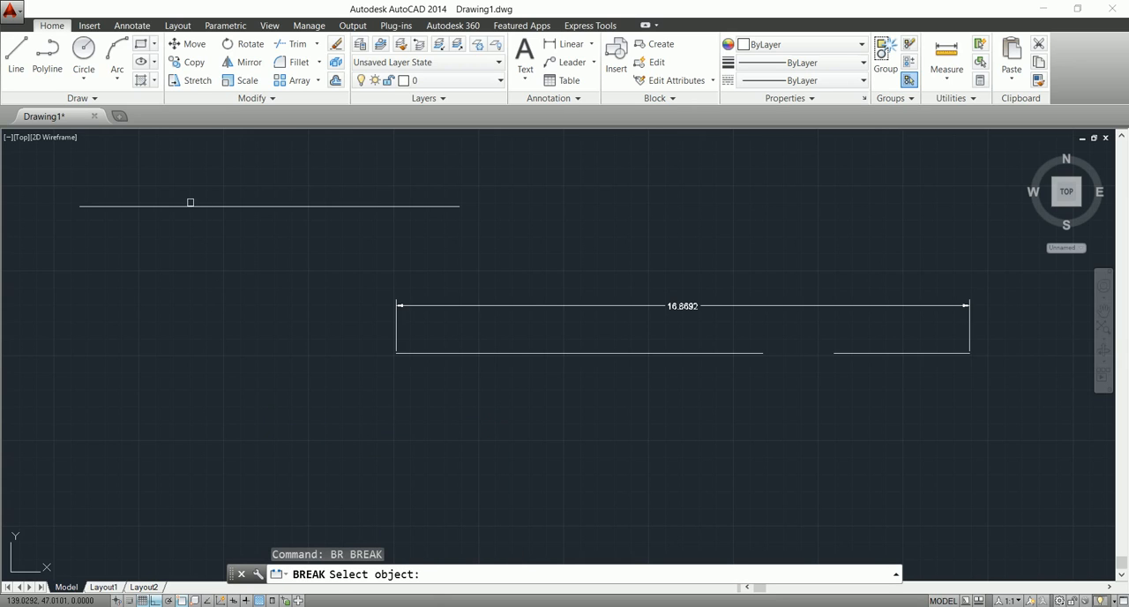
left_click(189, 205)
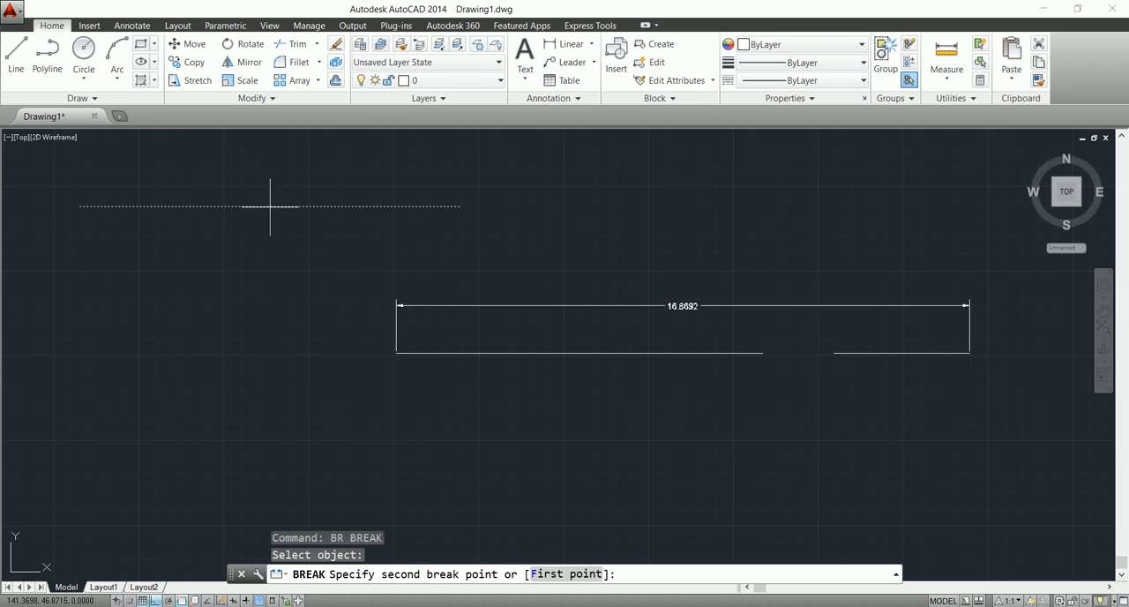
left_click(328, 205)
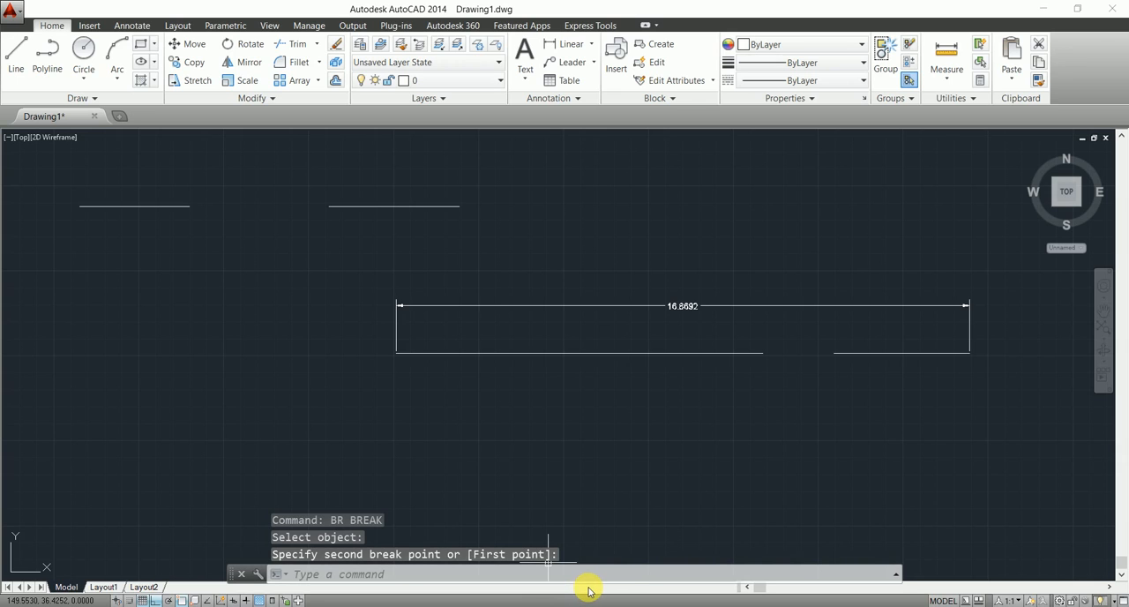
Try to break the upper line's right segment with the First point option, picking both break points on the lower line.
type("br")
key("Return")
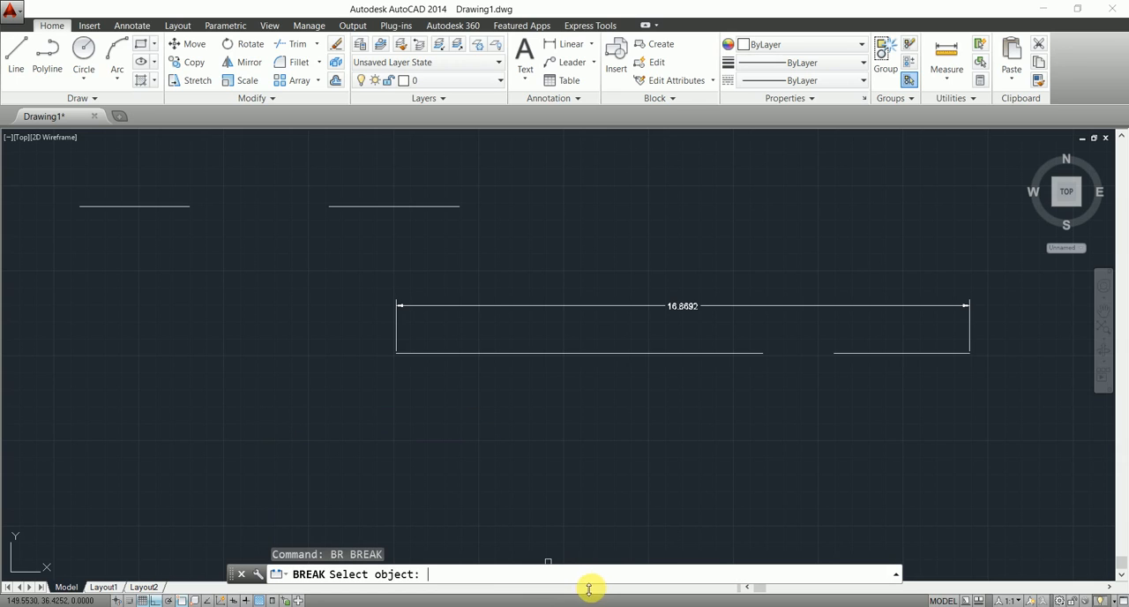
left_click(402, 206)
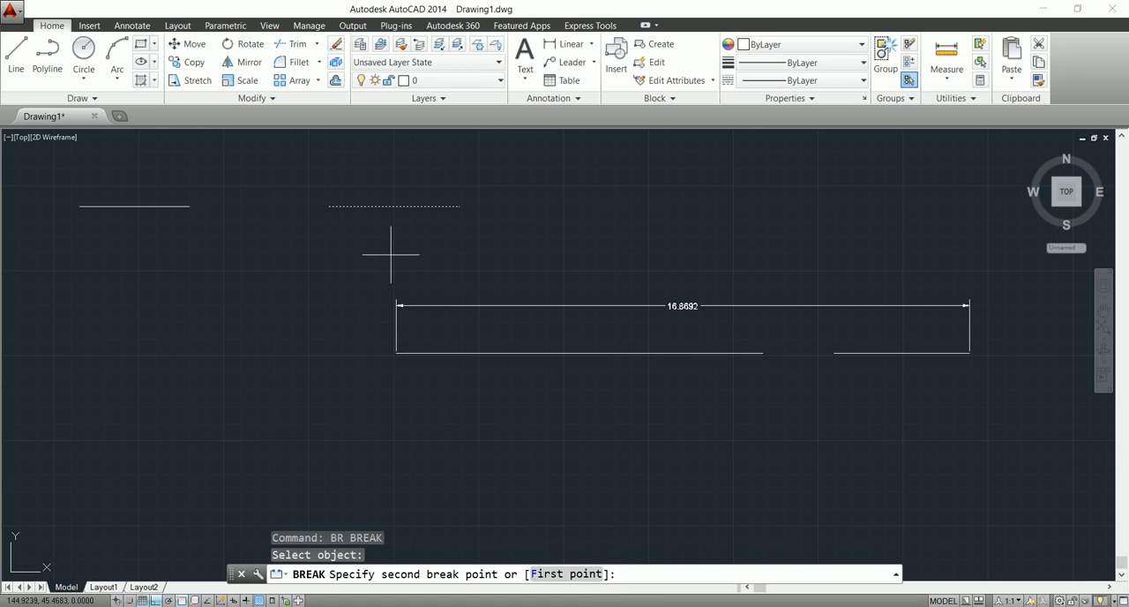
left_click(551, 574)
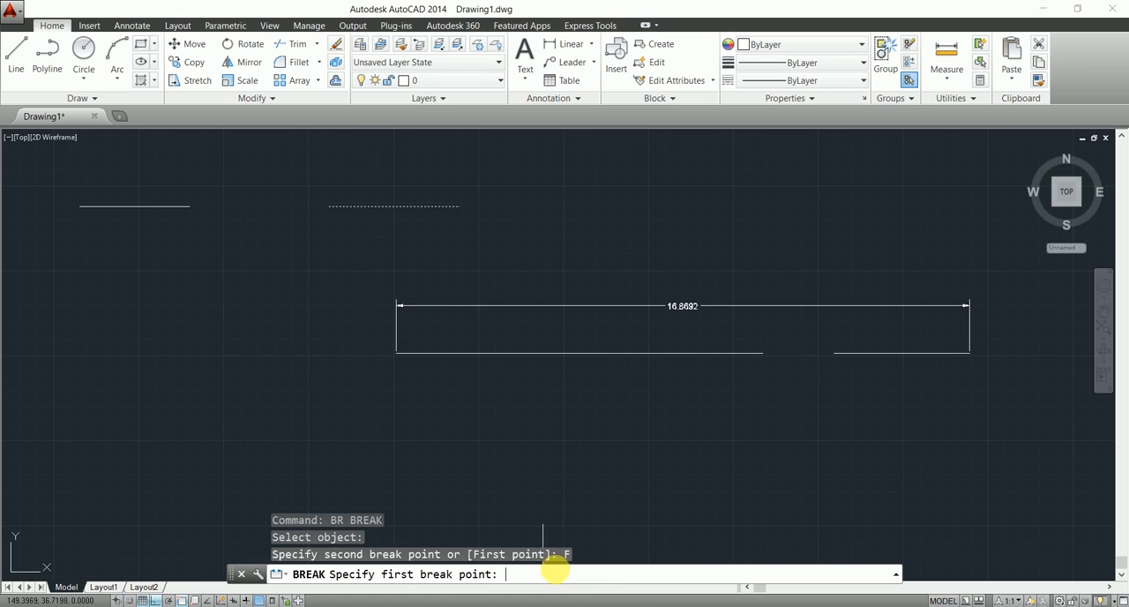
left_click(490, 353)
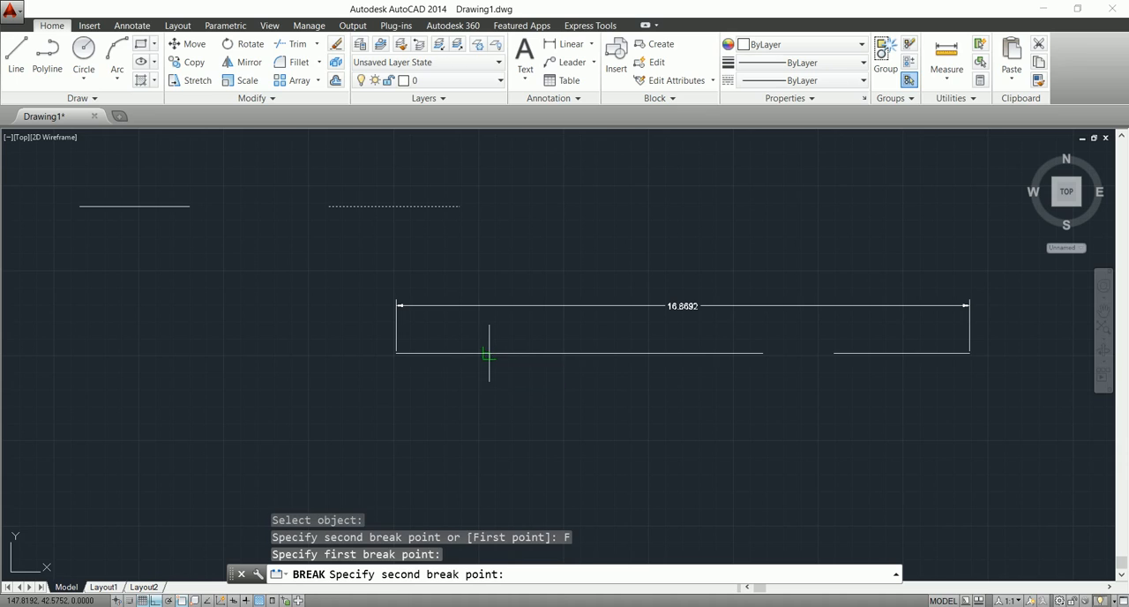
left_click(551, 352)
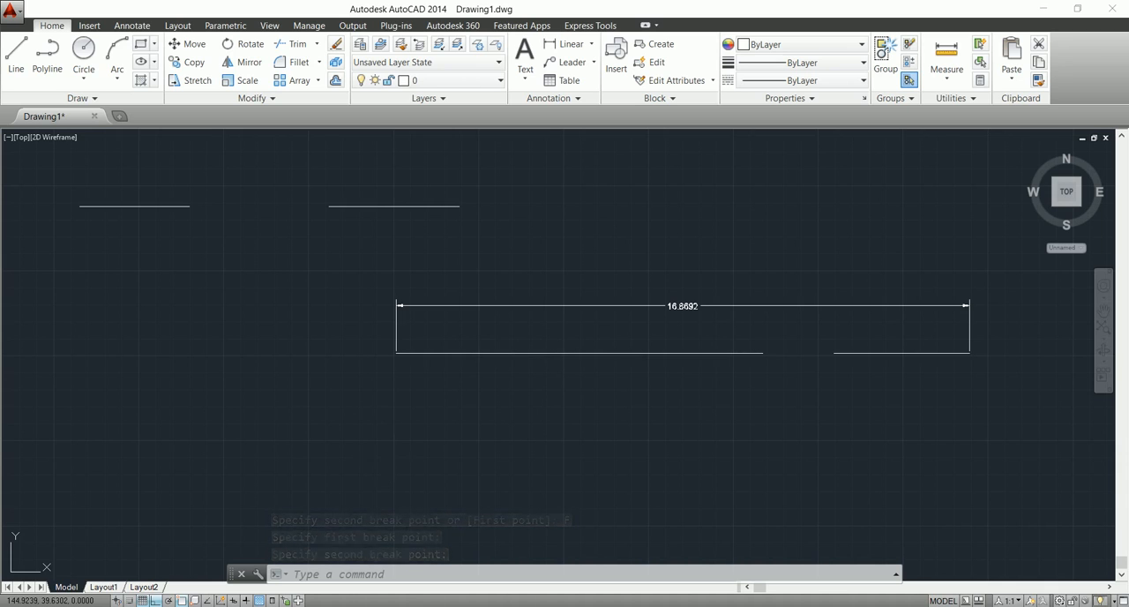
Break a second gap in the lower line's long left segment, using the First point option to pick both break points.
type("br")
key("Return")
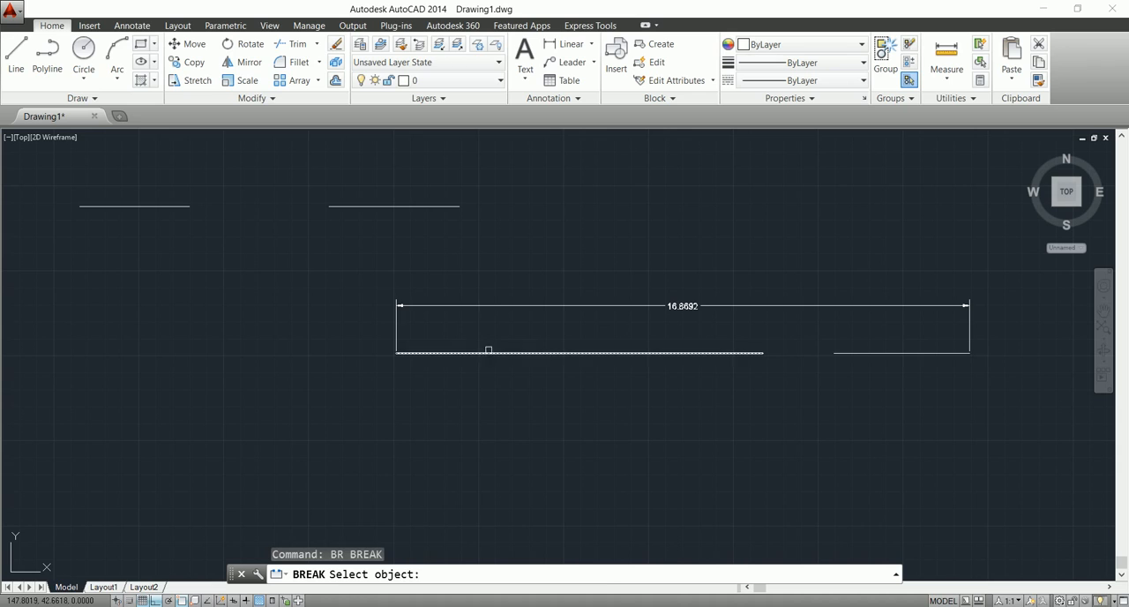
left_click(486, 353)
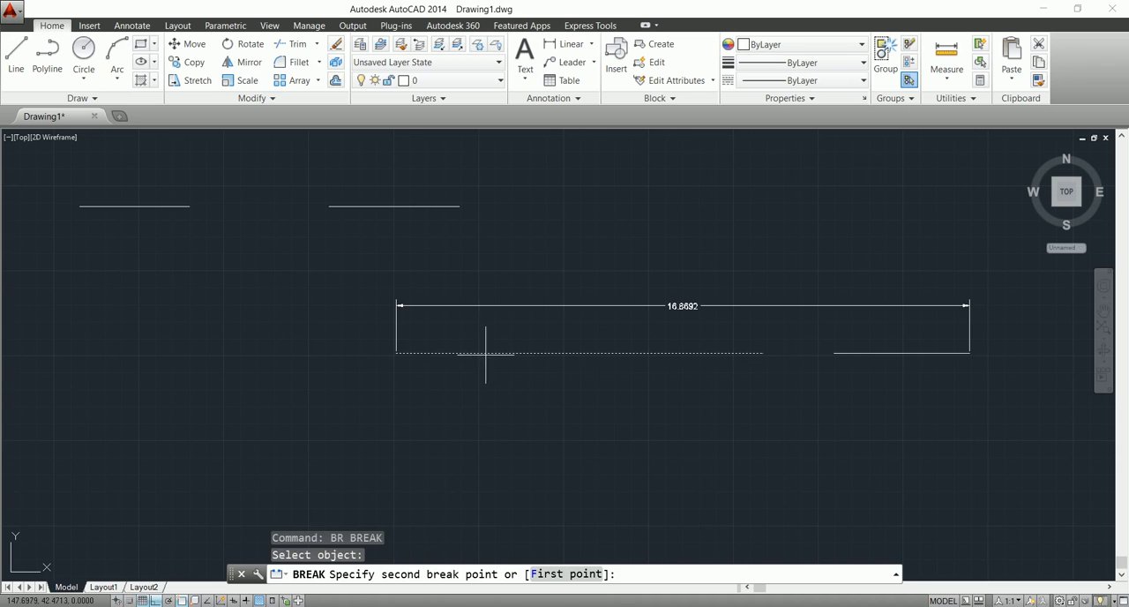
left_click(547, 573)
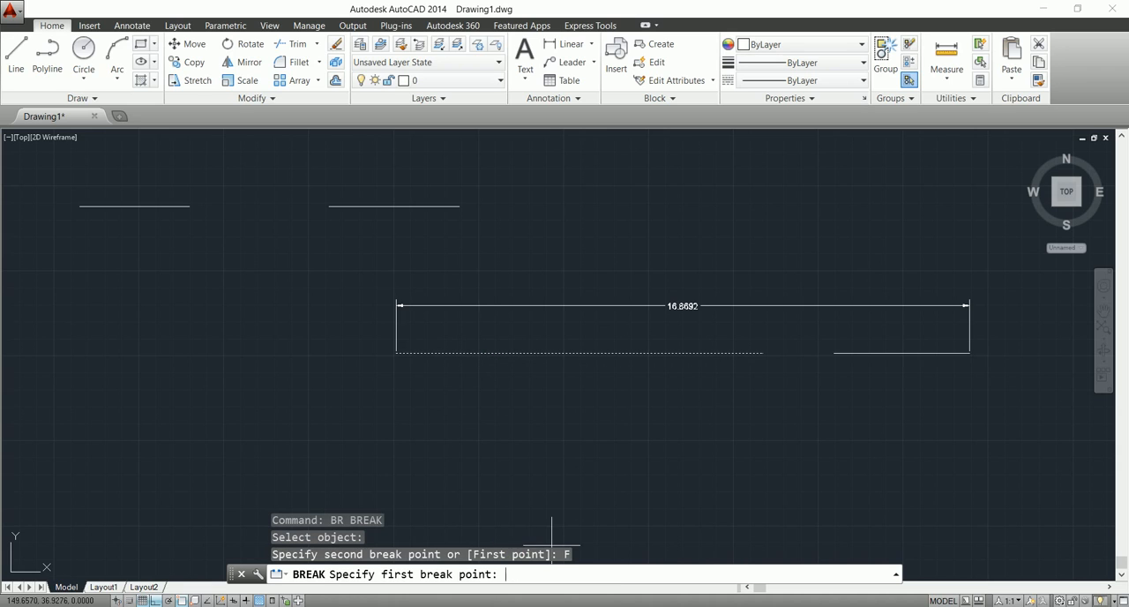
left_click(466, 353)
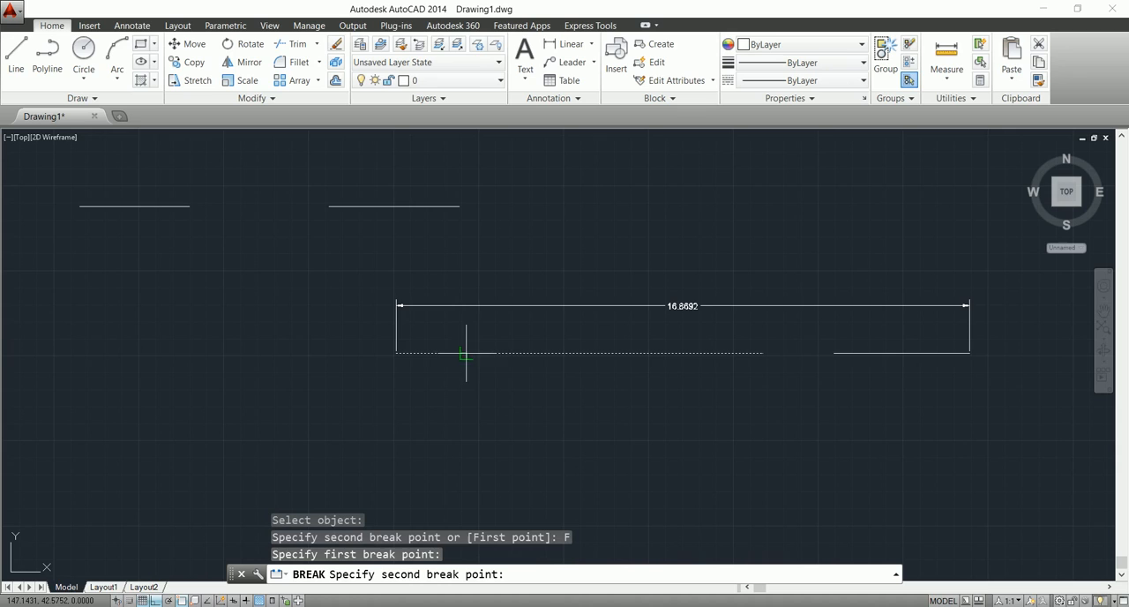
left_click(559, 353)
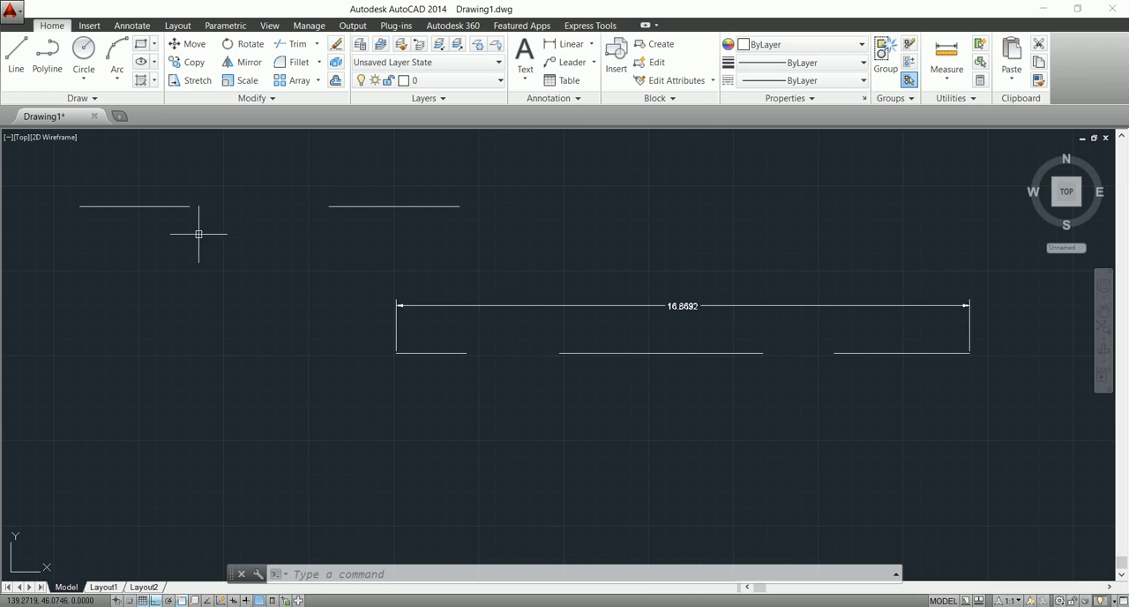
Join the three collinear segments of the dimensioned lower line into one line.
left_click(899, 353)
type("j")
key("Return")
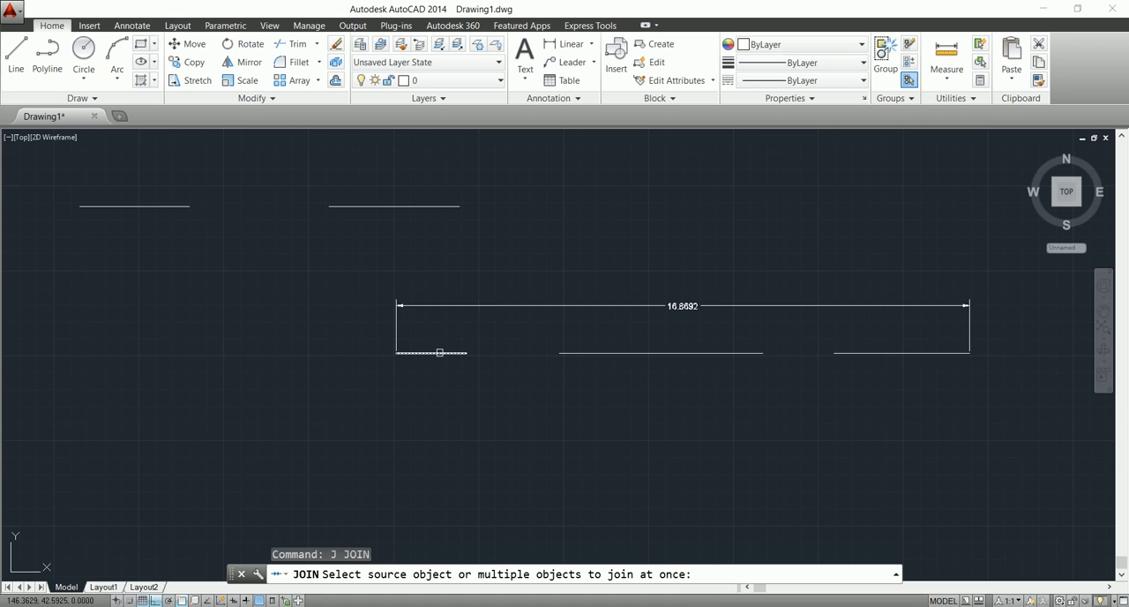
left_click(440, 352)
left_click(582, 352)
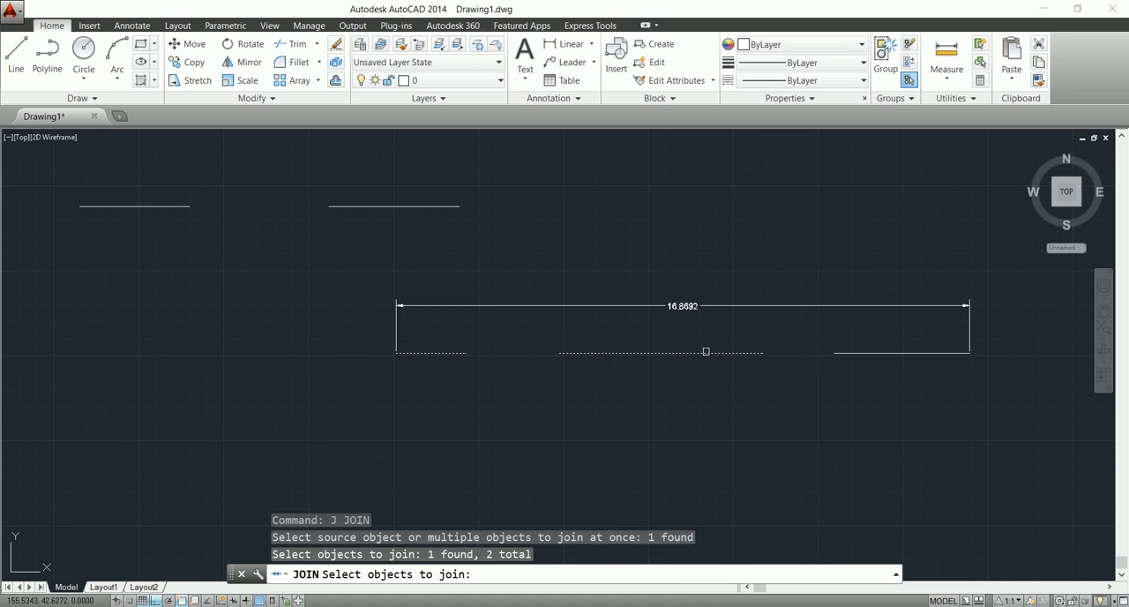
left_click(892, 351)
key("Return")
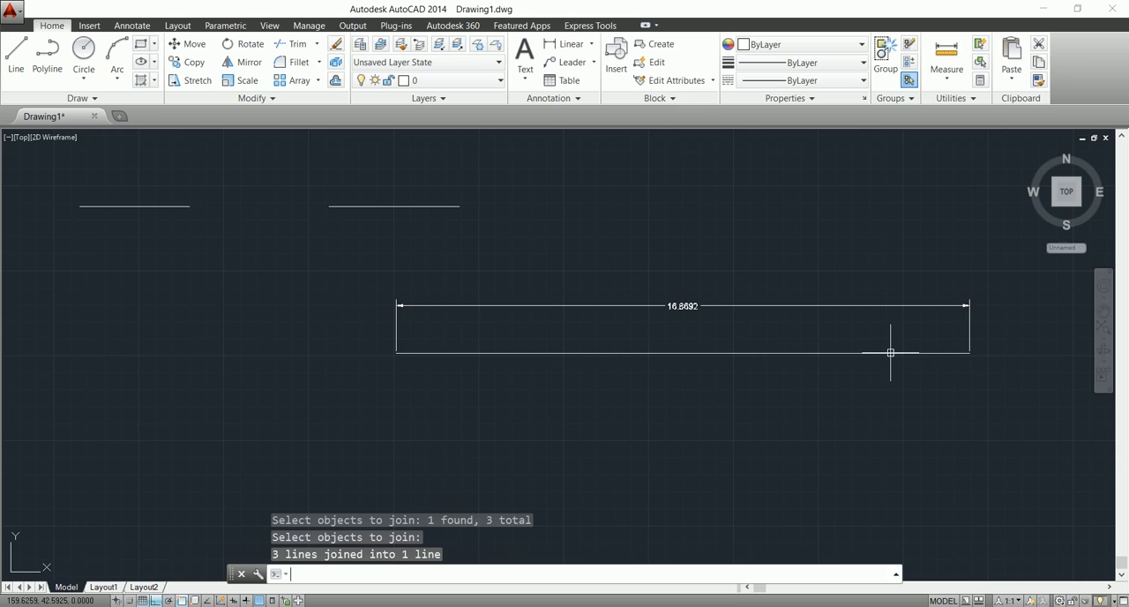
Try to join the lower line with the two upper line segments by preselecting all three.
left_click(648, 353)
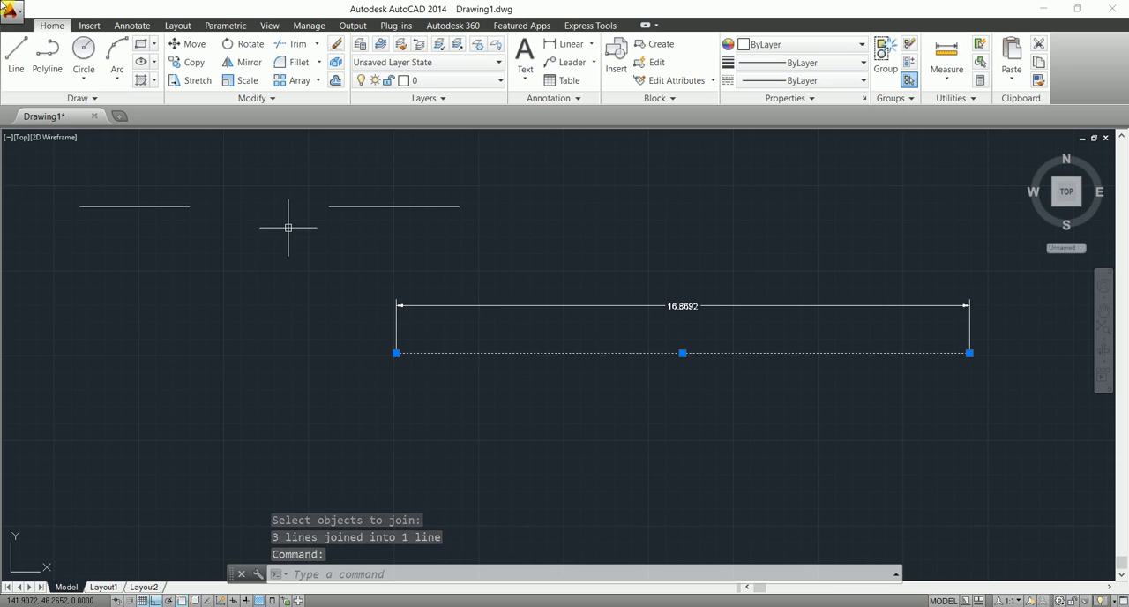
left_click(148, 207)
left_click(386, 207)
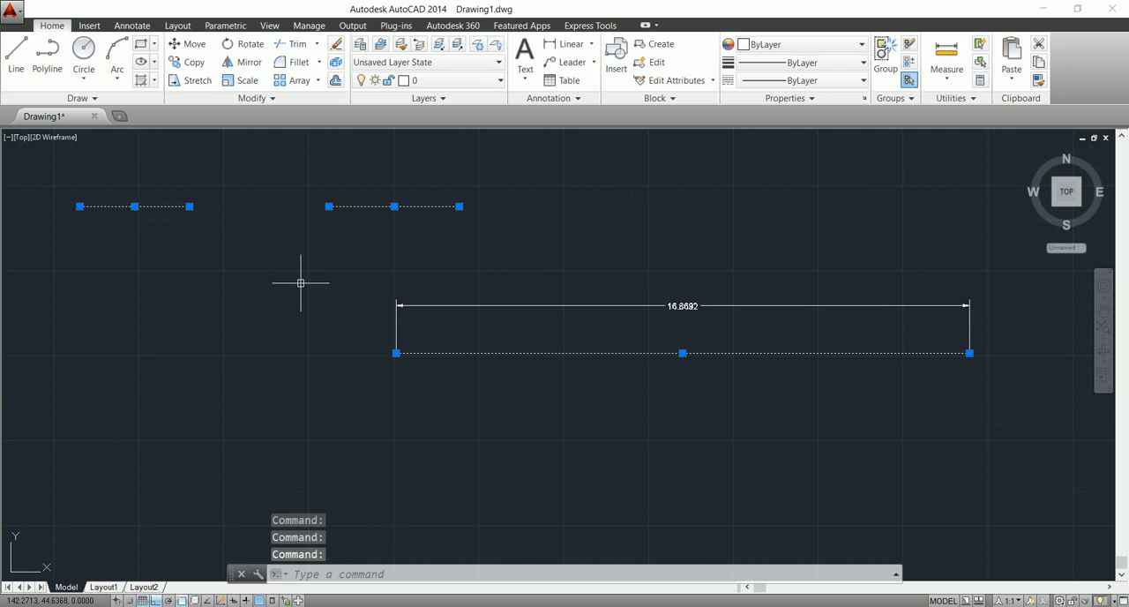
type("J")
key("Return")
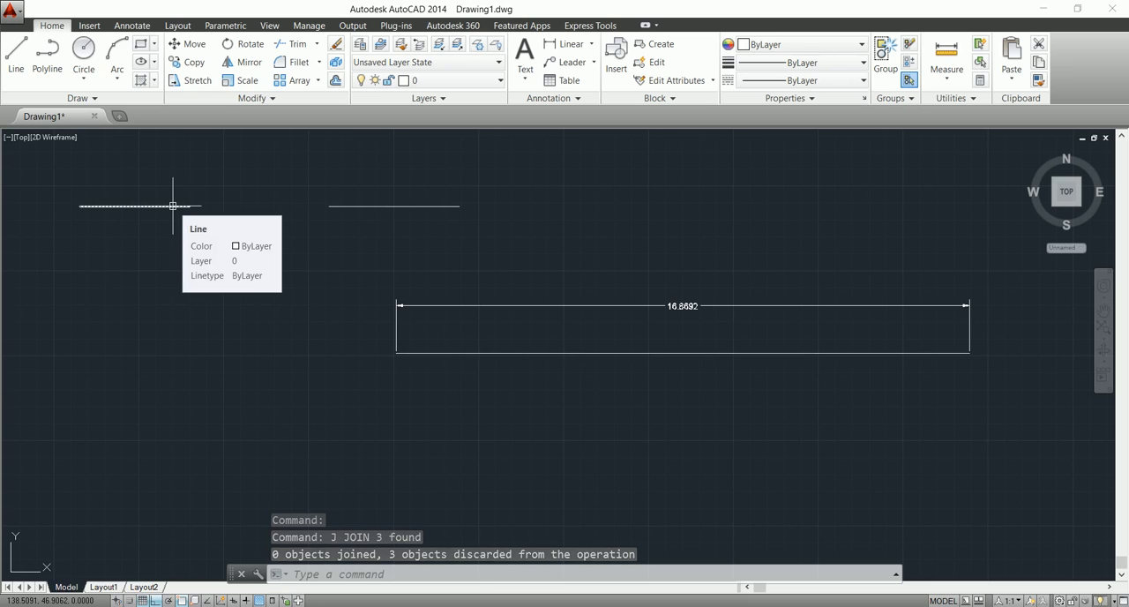
Join the two collinear segments of the upper line into one line.
type("j")
key("Return")
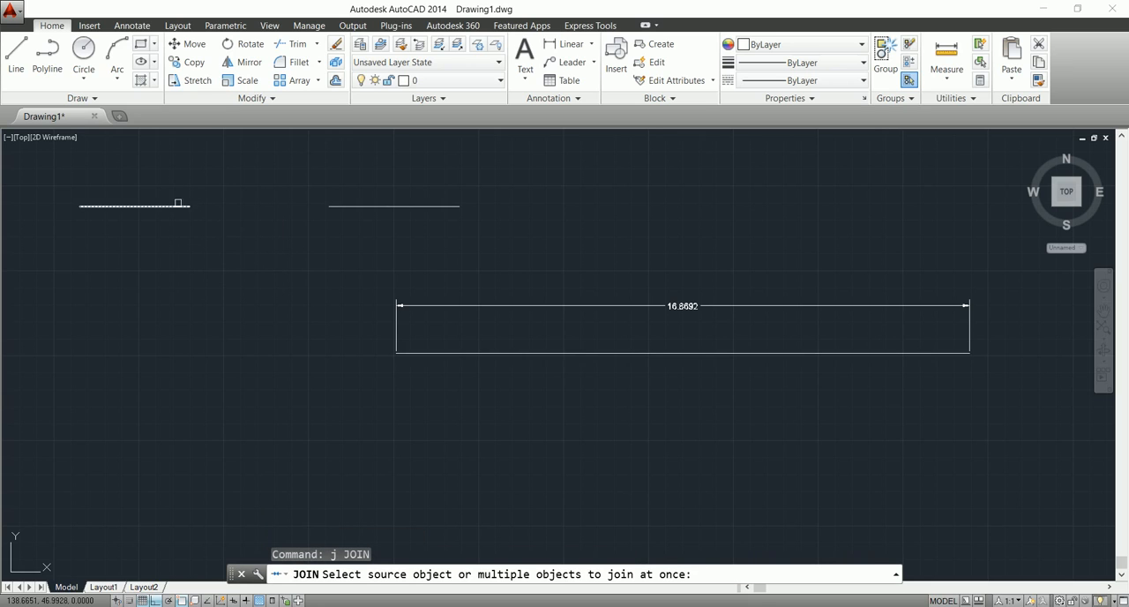
left_click(173, 206)
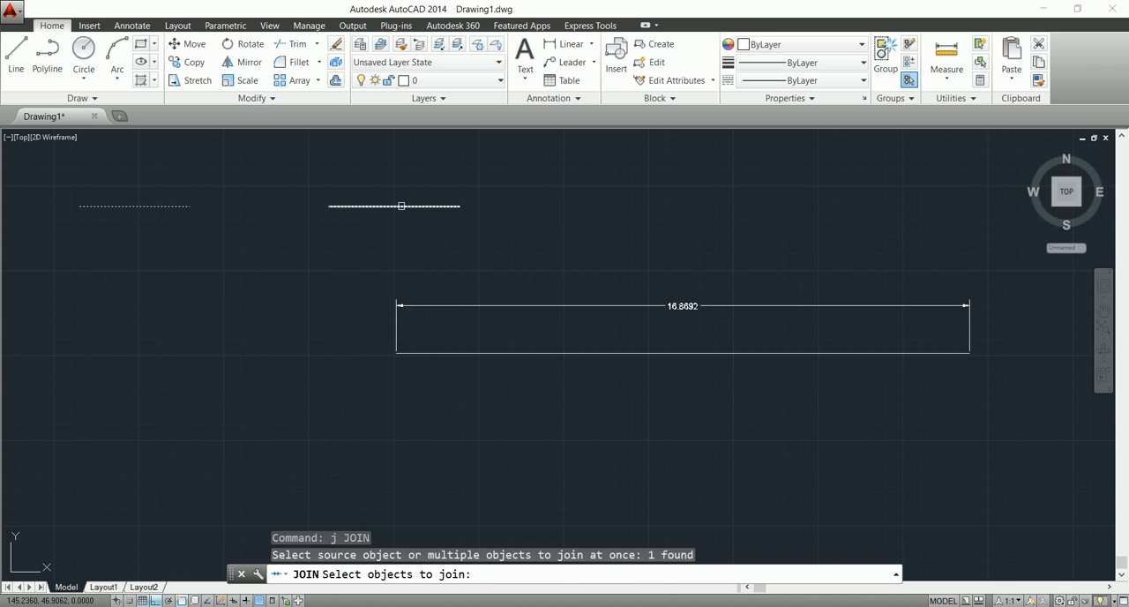
left_click(399, 206)
key("Return")
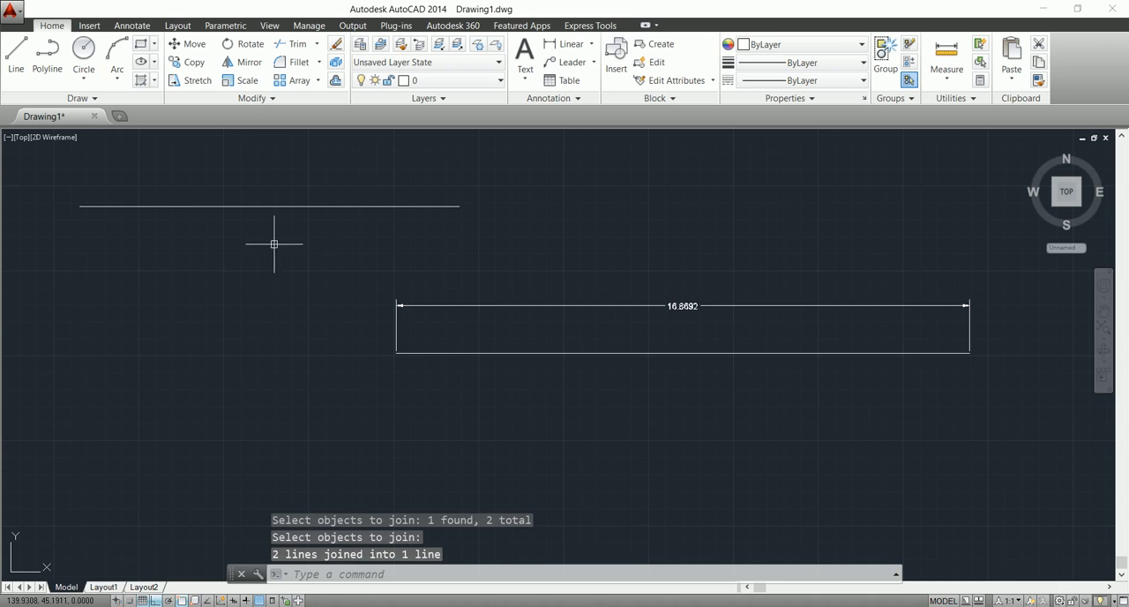
Draw four consecutive horizontal line segments of 2, 3, 1.5 and 5 units, running rightward below the existing lines.
left_click(16, 55)
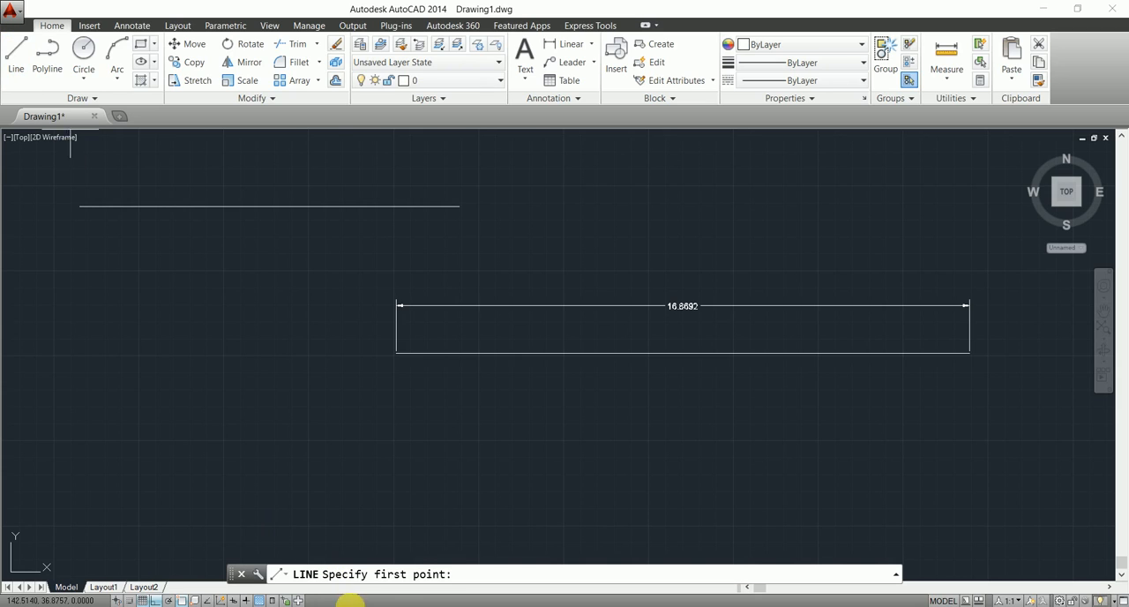
left_click(147, 433)
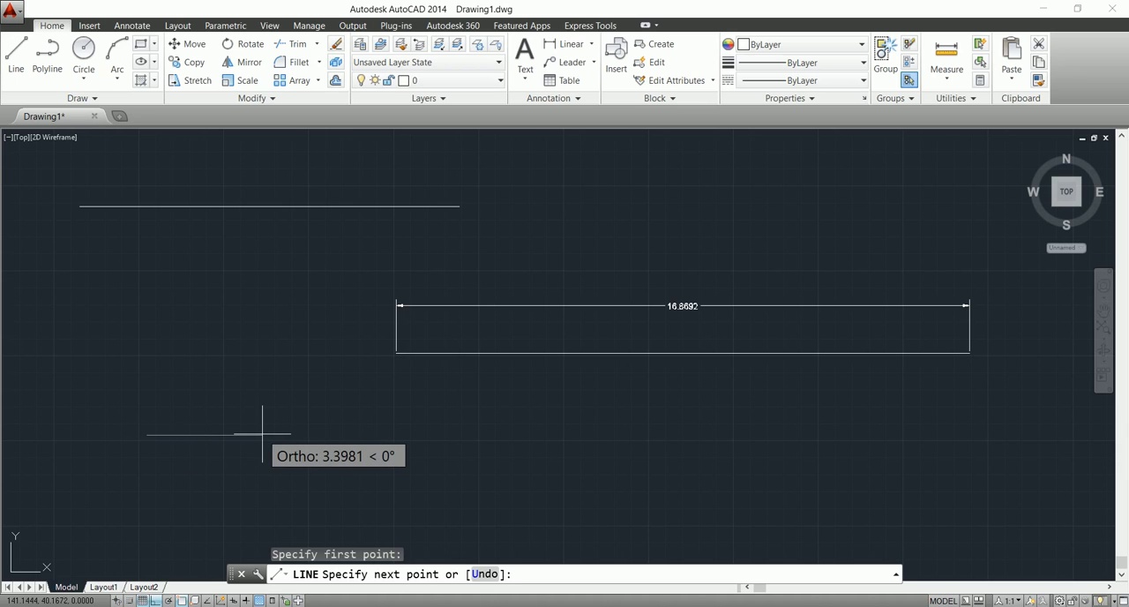
type("2")
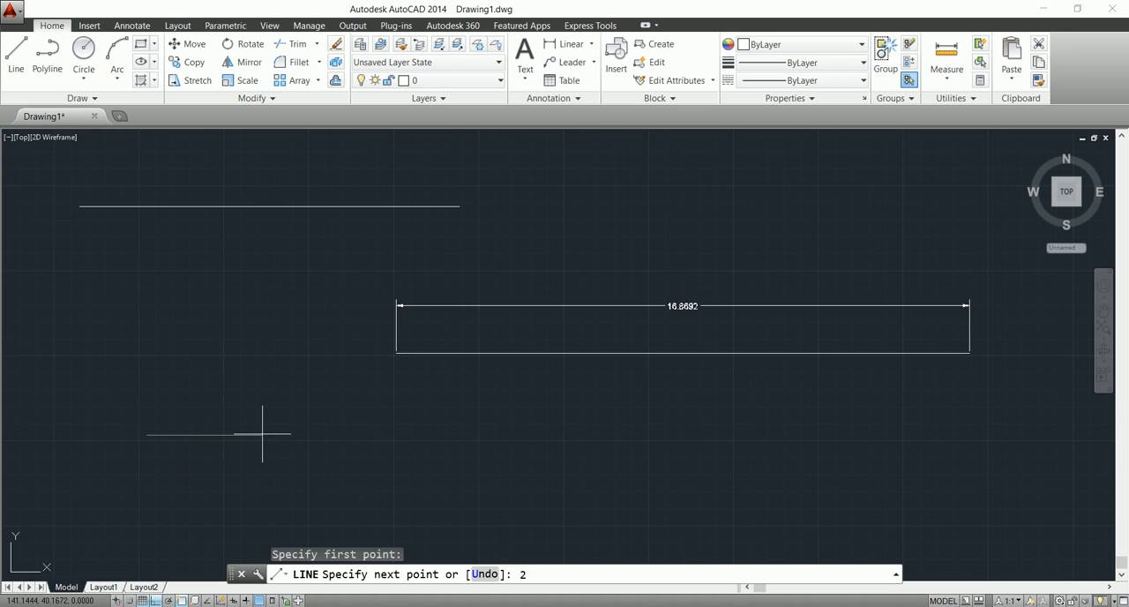
key("Return")
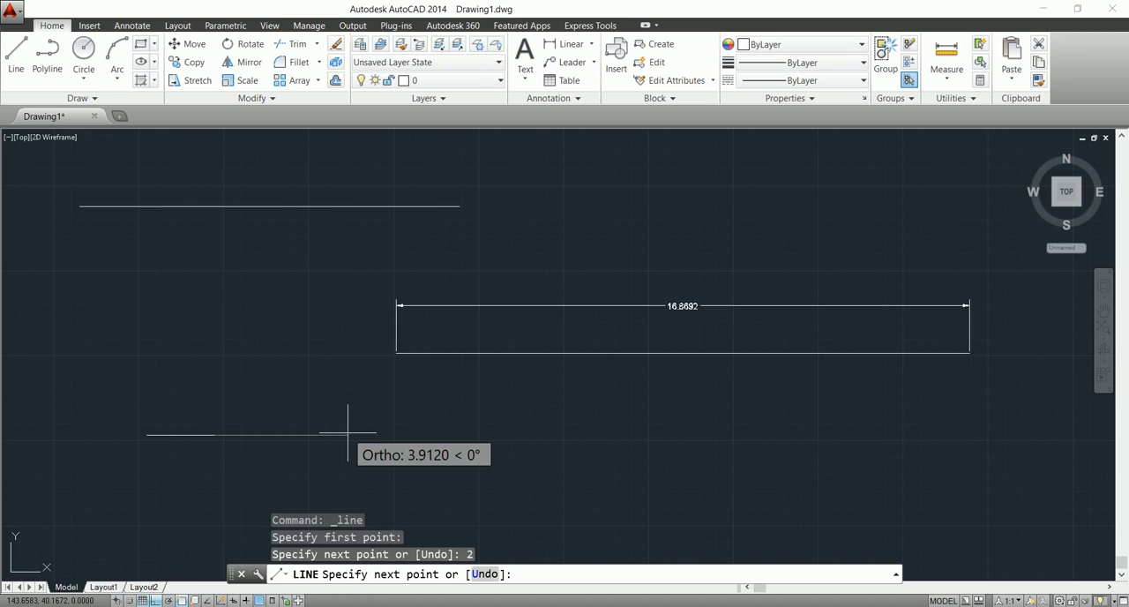
type("3")
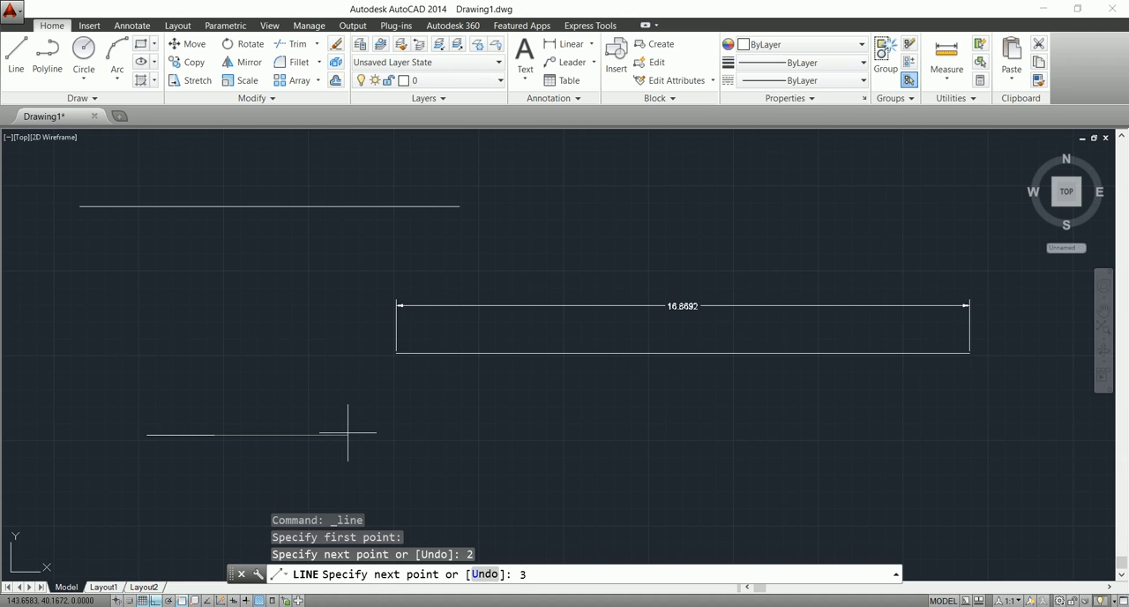
key("Return")
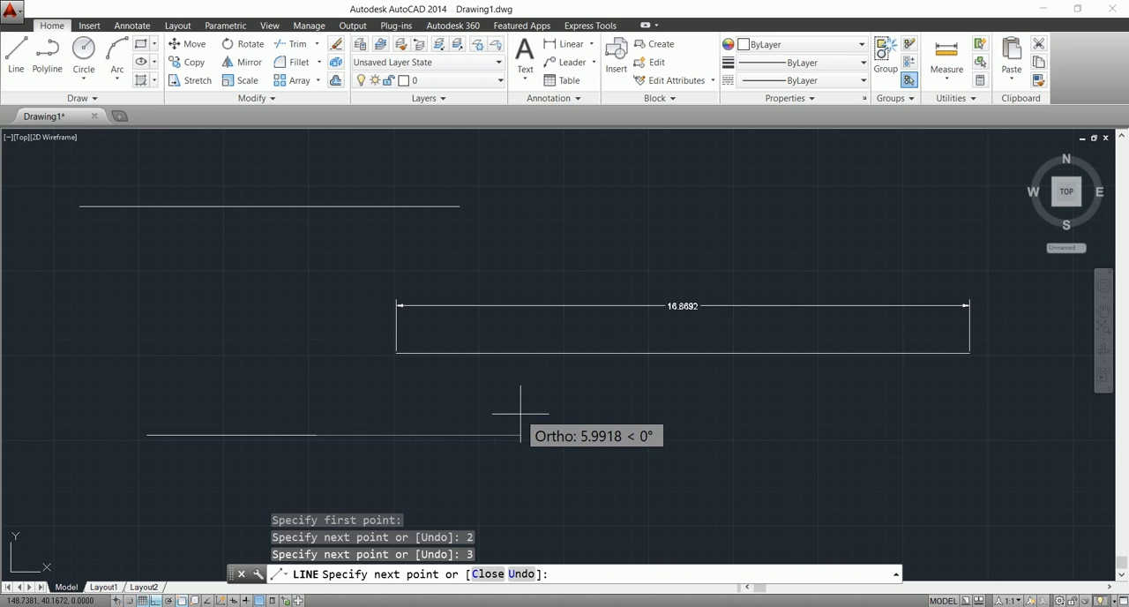
type("1.5")
key("Return")
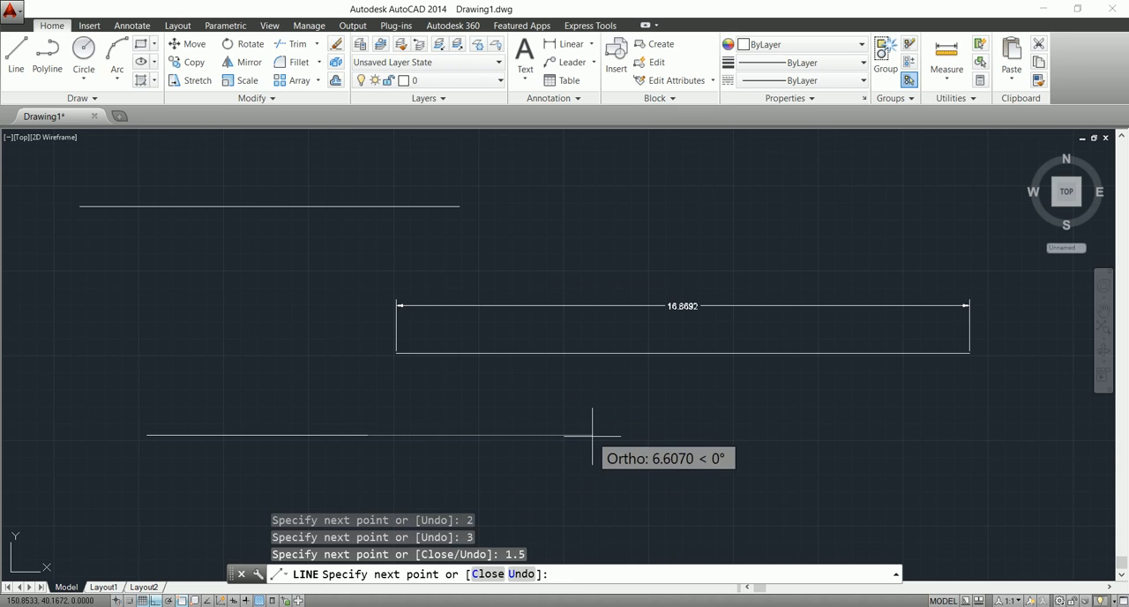
type("5")
key("Return")
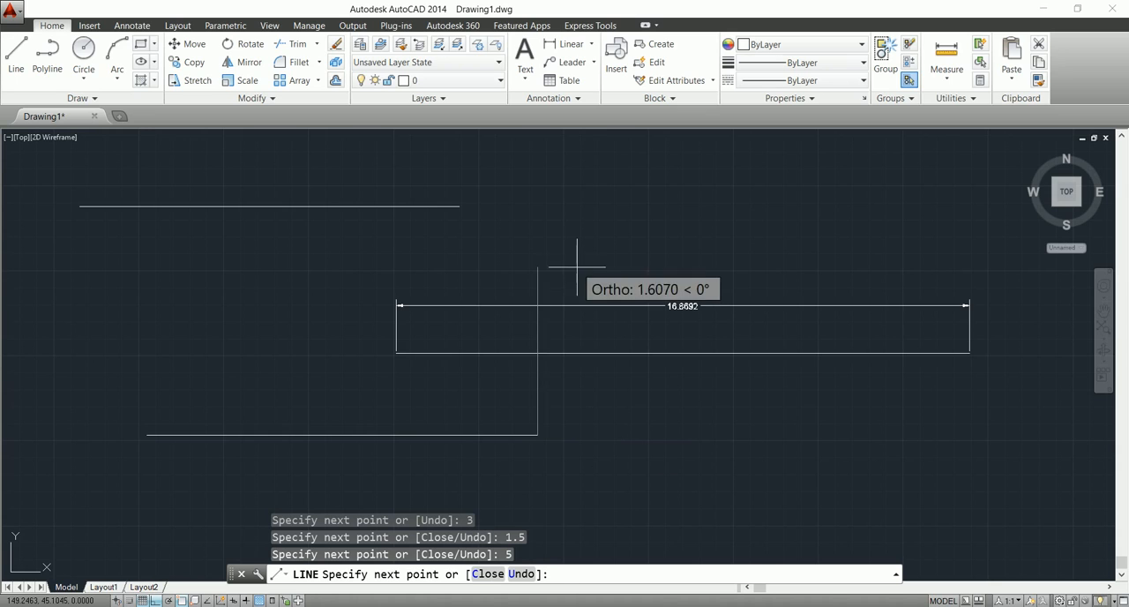
key("Escape")
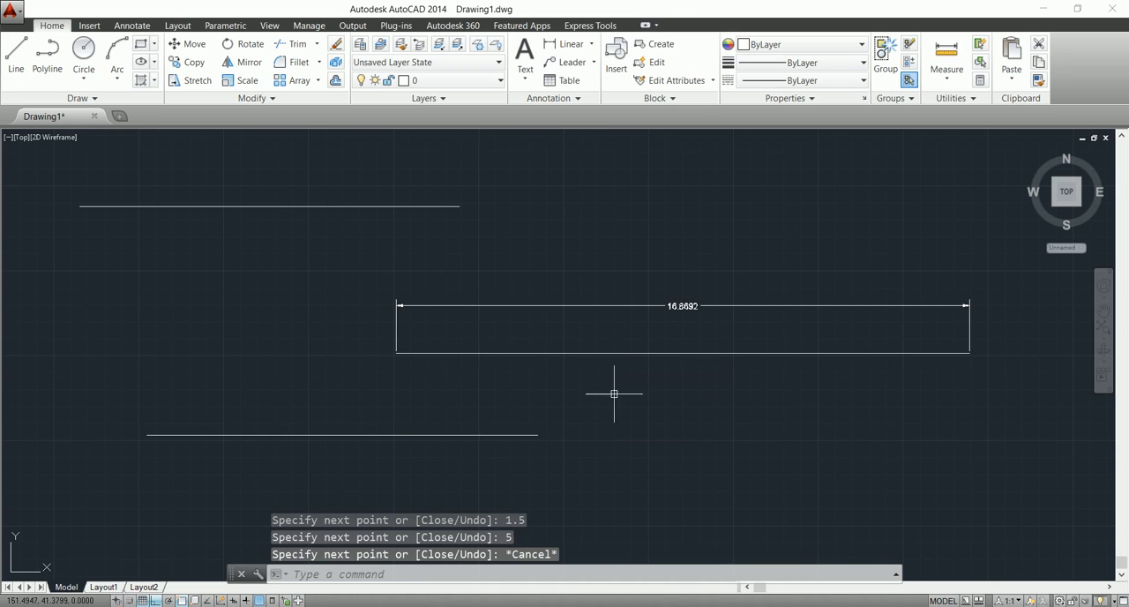
Add linear dimensions to the new line's first two segments, placing the first above the line and the second below.
left_click(565, 48)
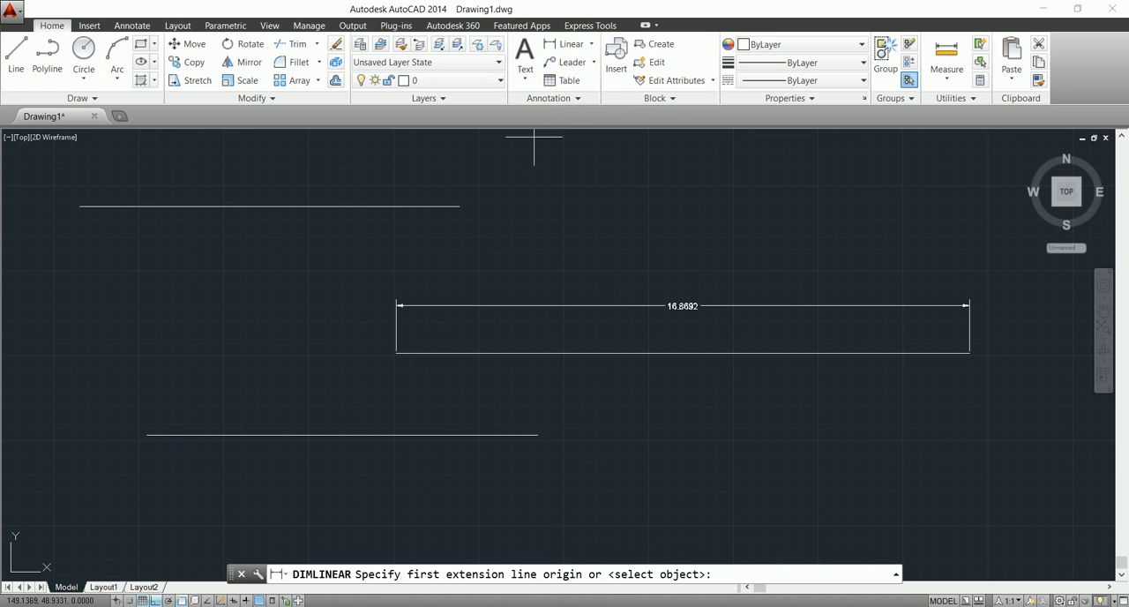
left_click(146, 434)
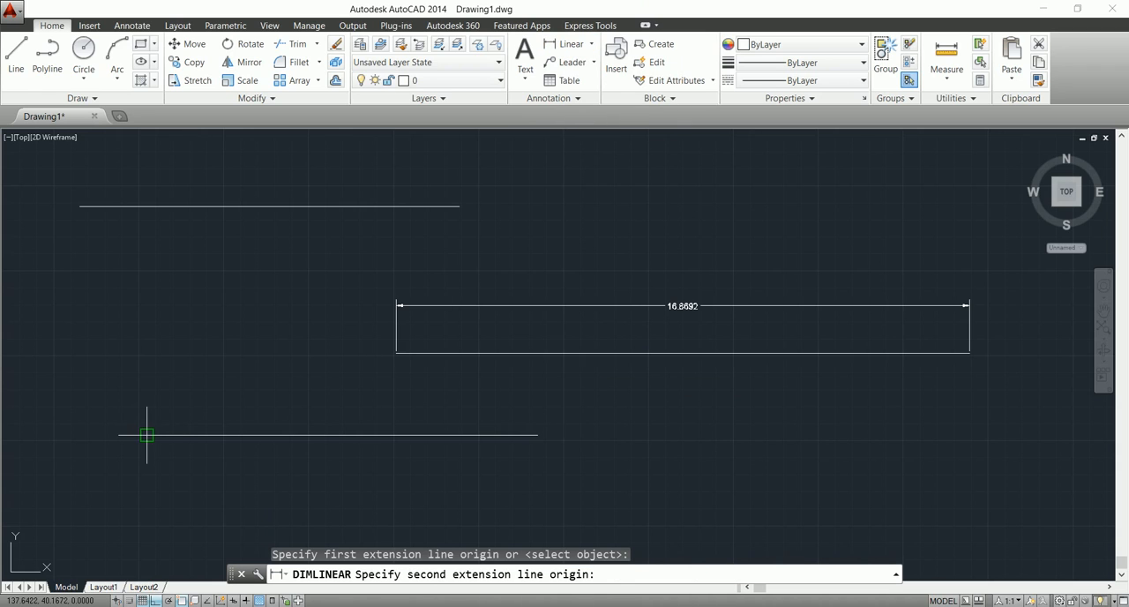
left_click(217, 434)
left_click(219, 407)
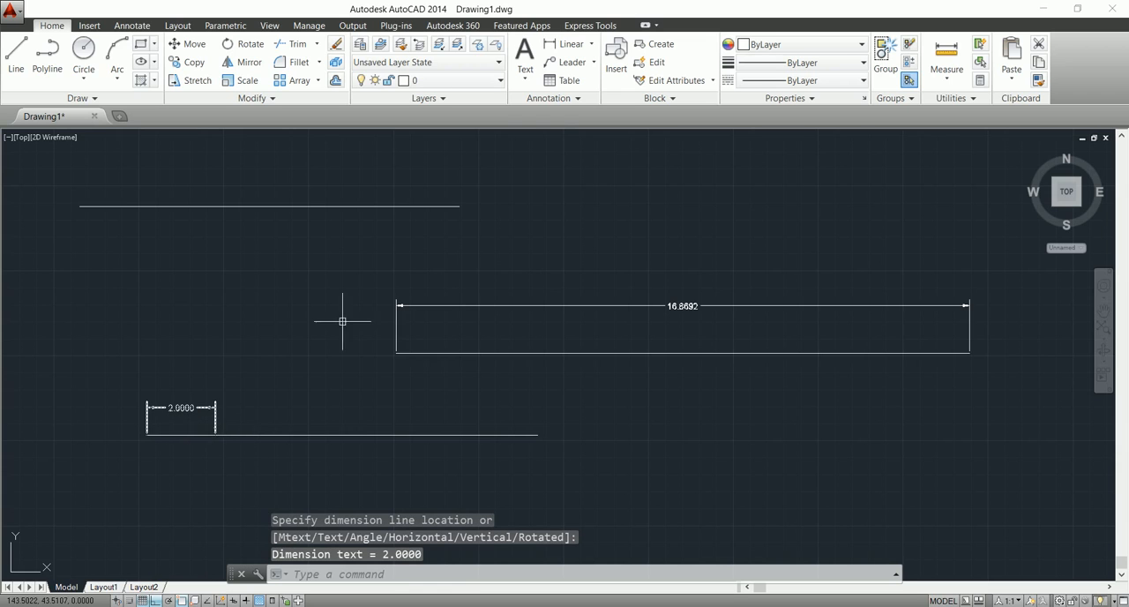
left_click(564, 44)
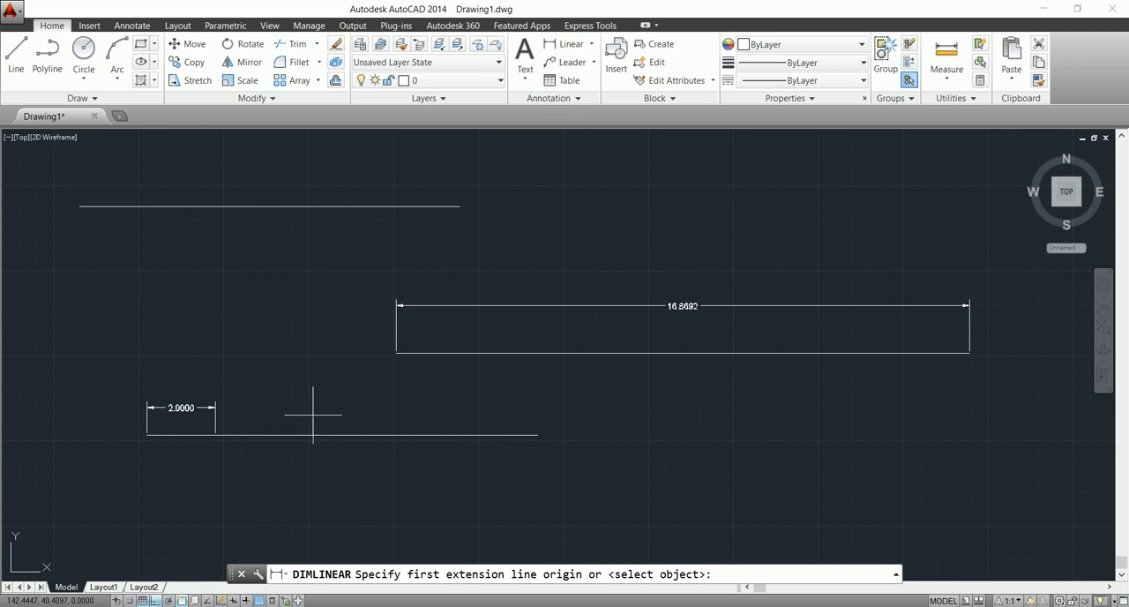
left_click(216, 433)
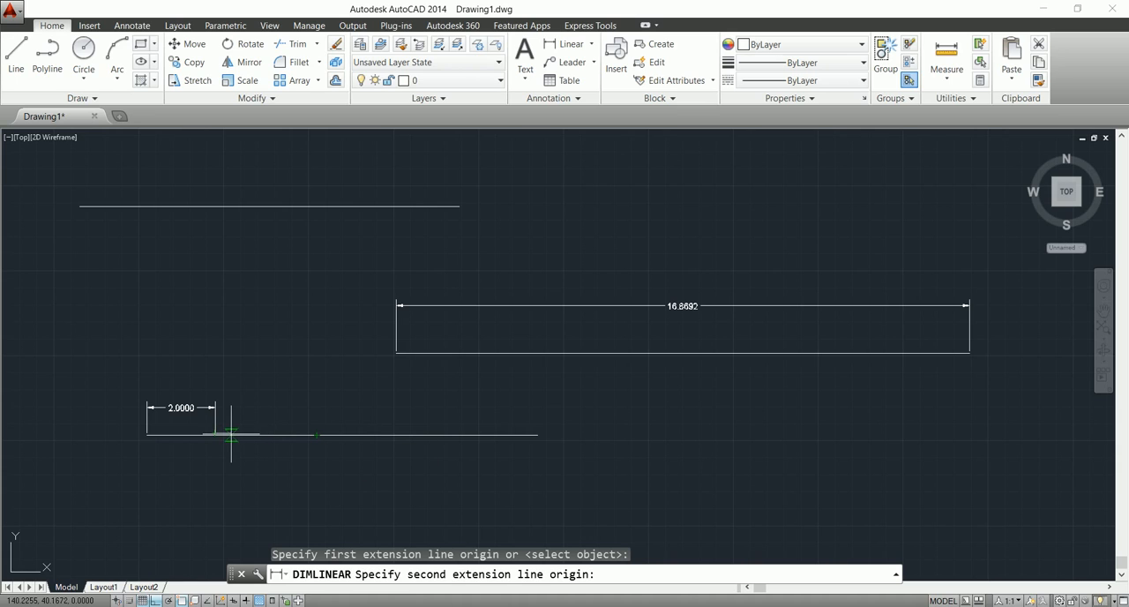
left_click(317, 434)
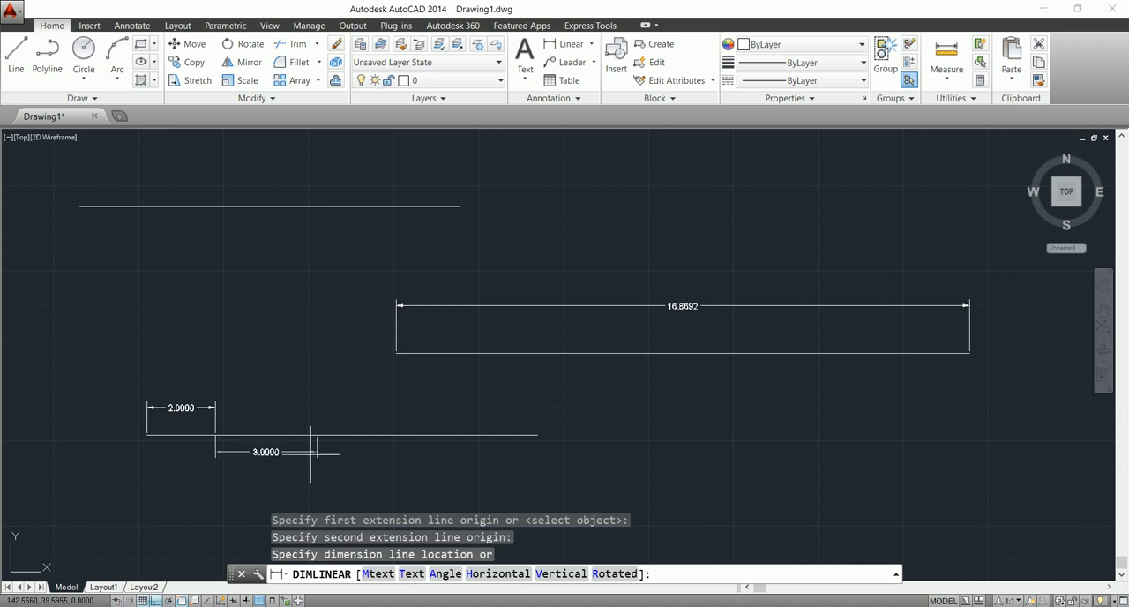
left_click(308, 464)
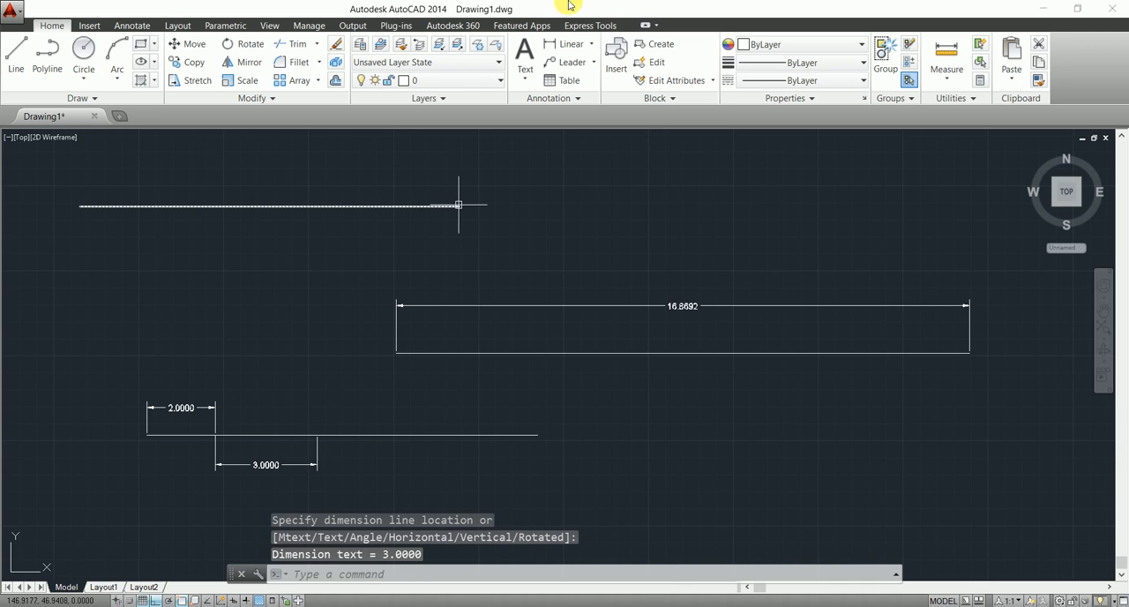
Add linear dimensions to the third and fourth segments, placing the third above the line and the fourth below.
left_click(569, 43)
left_click(316, 435)
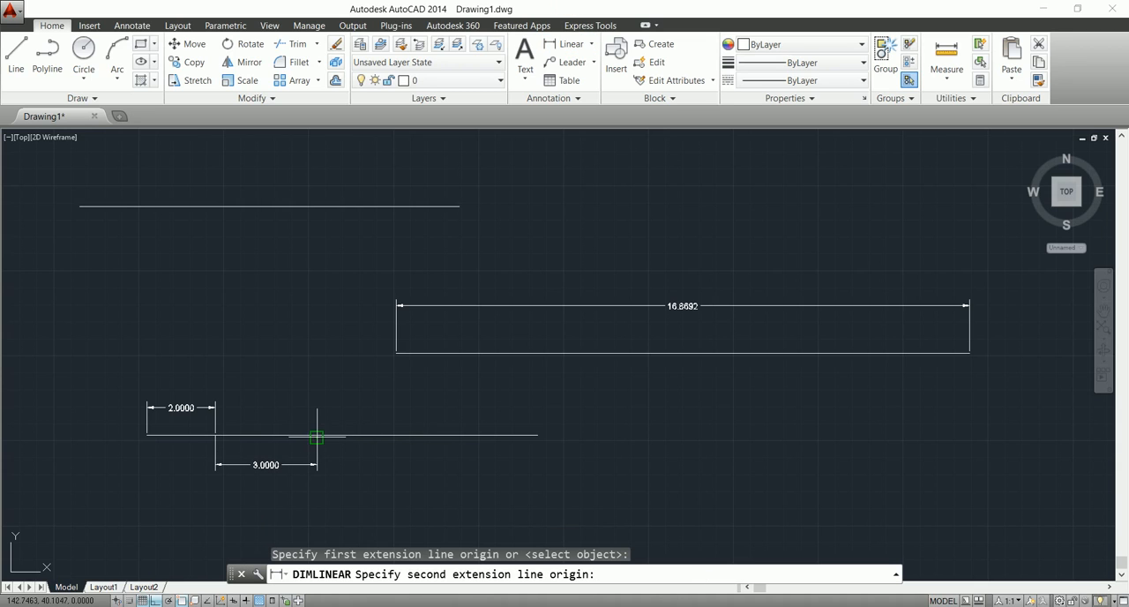
left_click(368, 435)
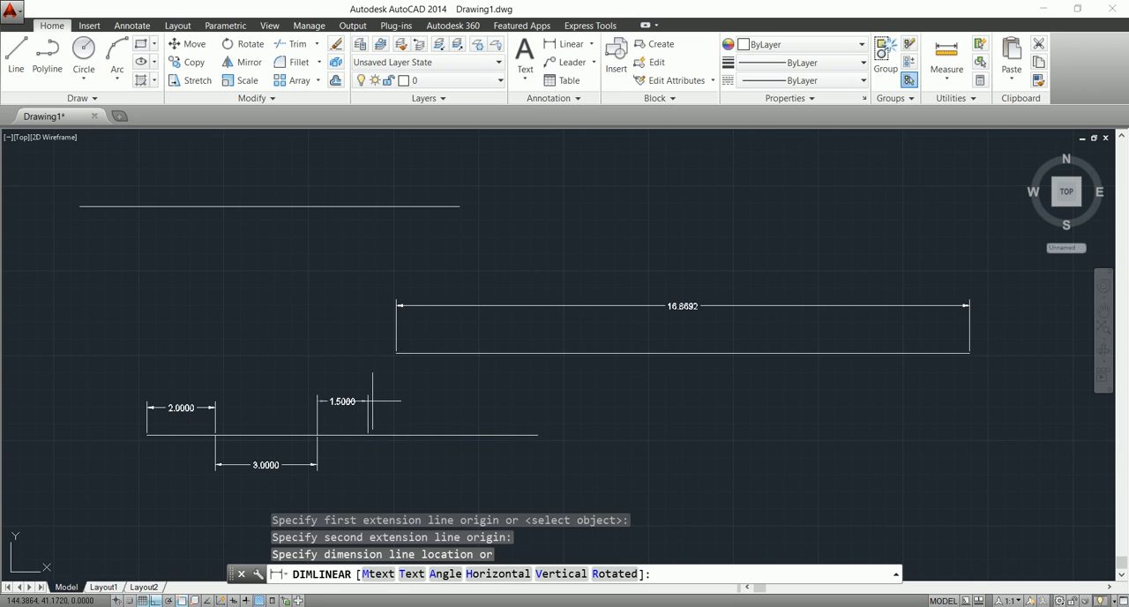
left_click(370, 401)
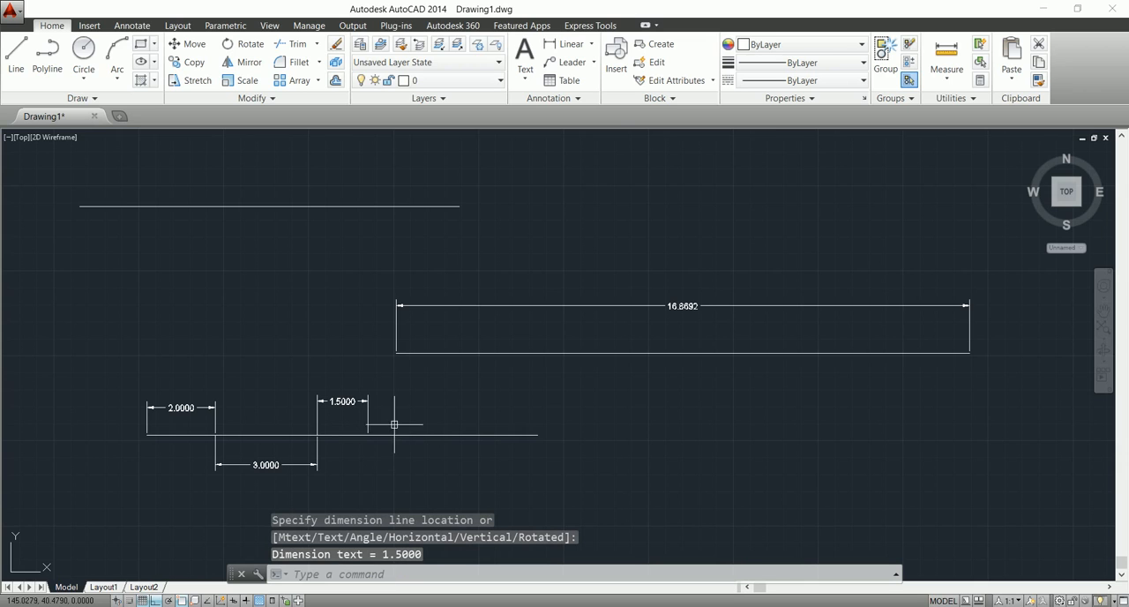
left_click(566, 44)
left_click(368, 435)
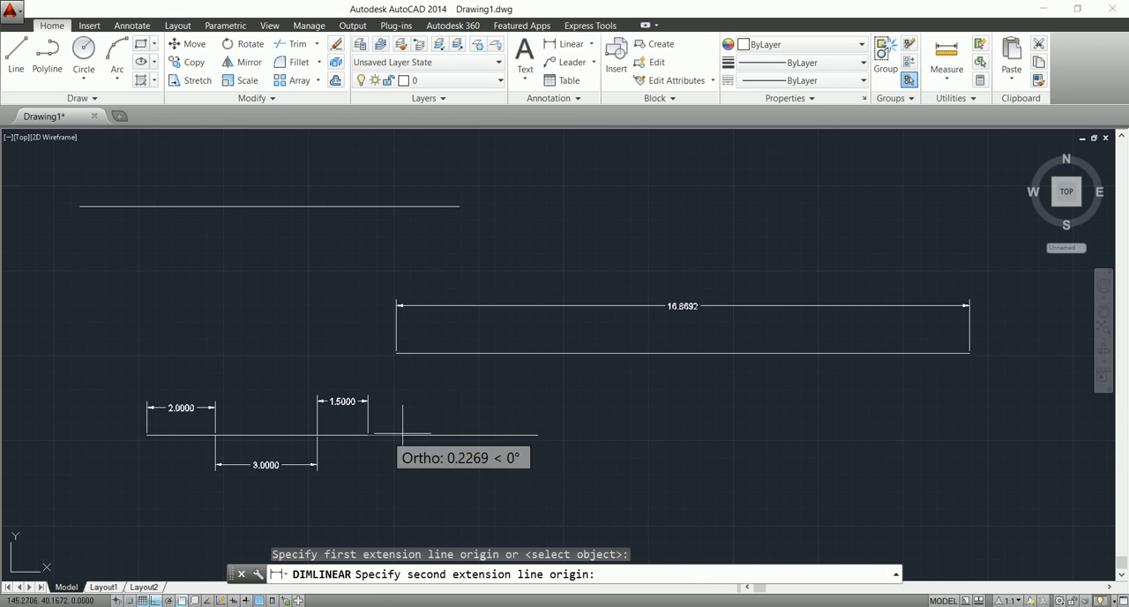
left_click(537, 435)
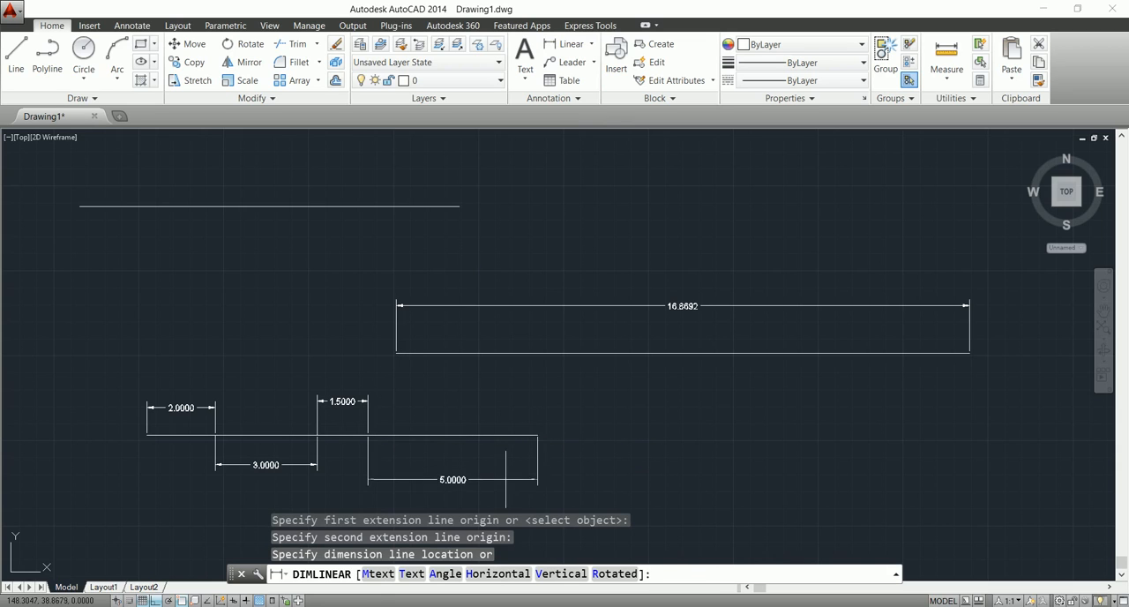
left_click(505, 475)
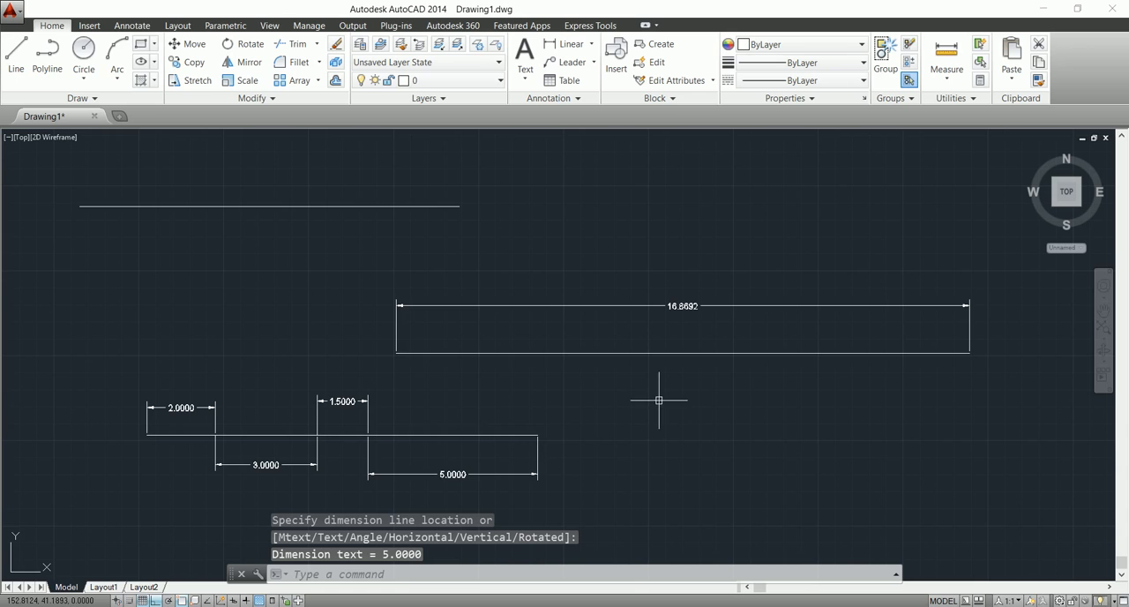
Join the four dimensioned end-to-end segments into one line, and select the joined line to check it.
left_click(177, 435)
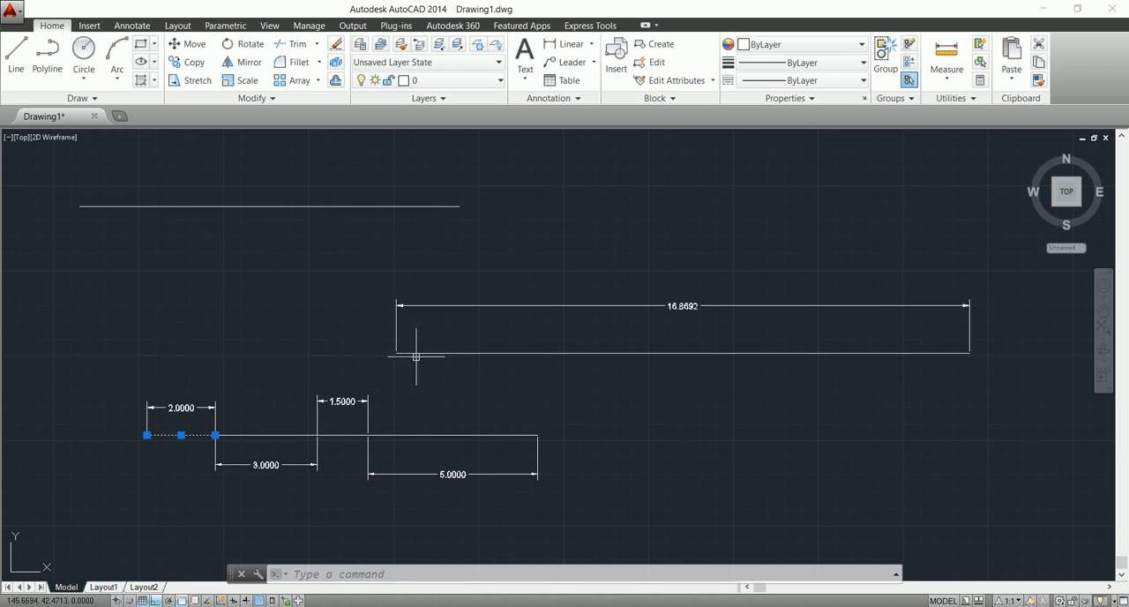
key("Escape")
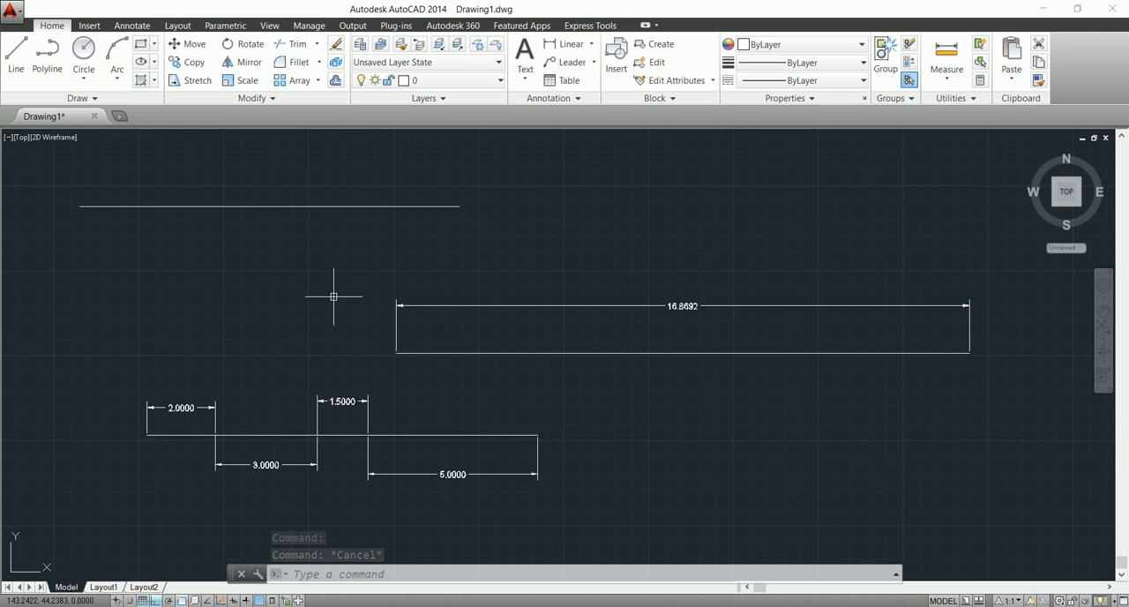
type("j")
key("Return")
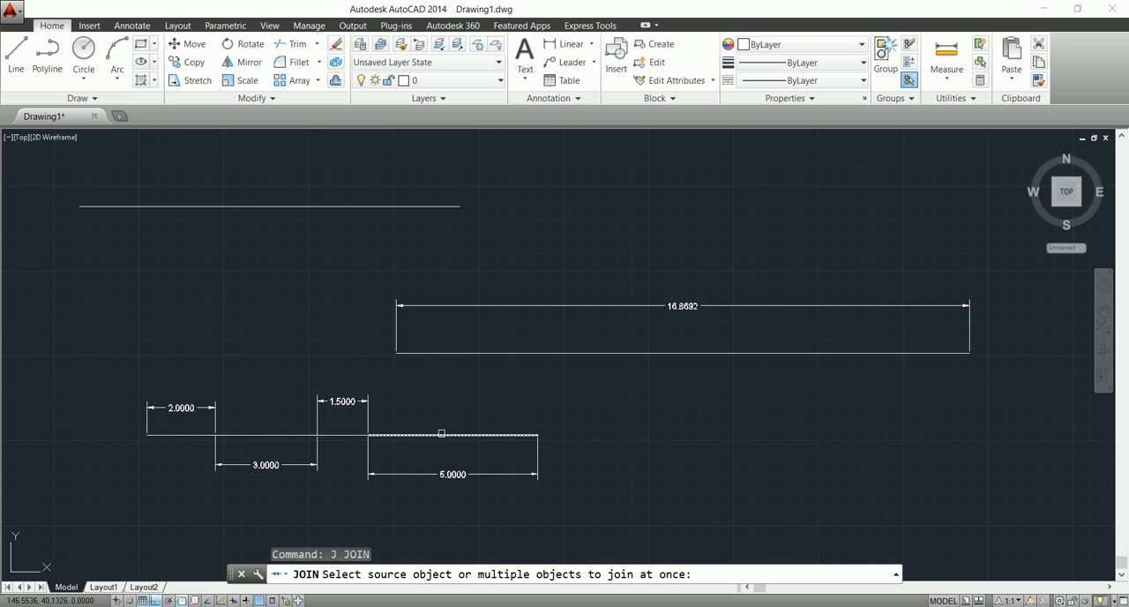
left_click(186, 436)
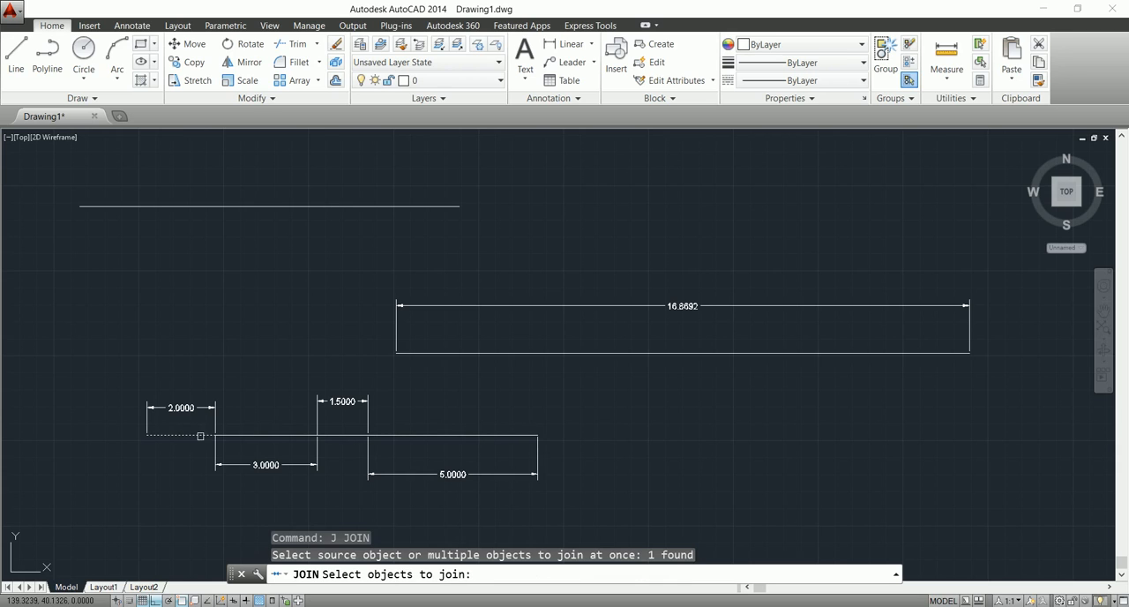
left_click(279, 439)
left_click(353, 436)
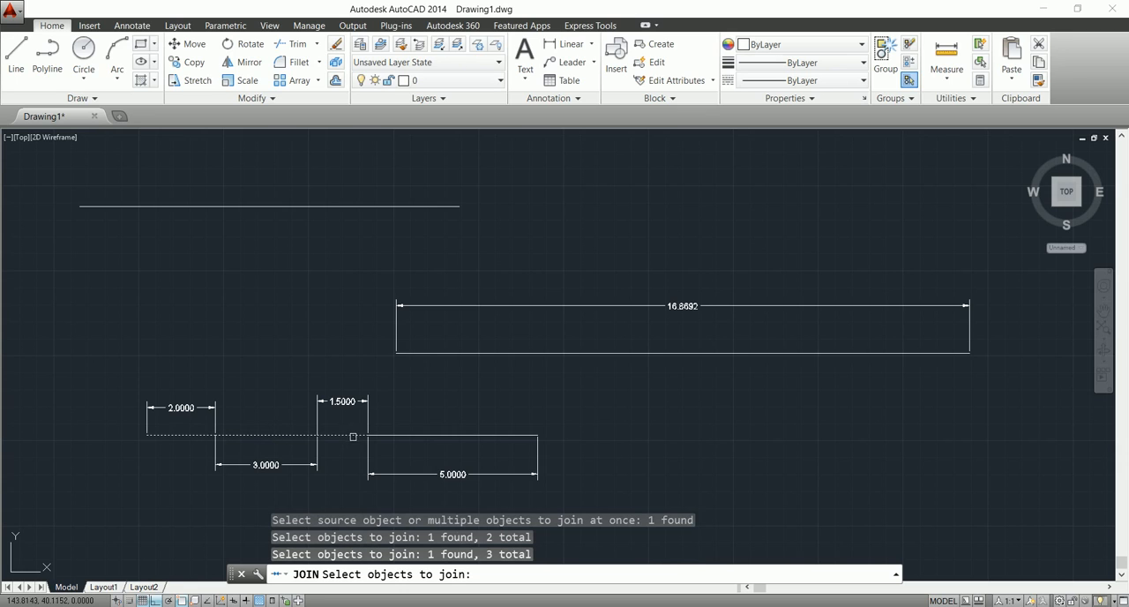
left_click(423, 437)
key("Return")
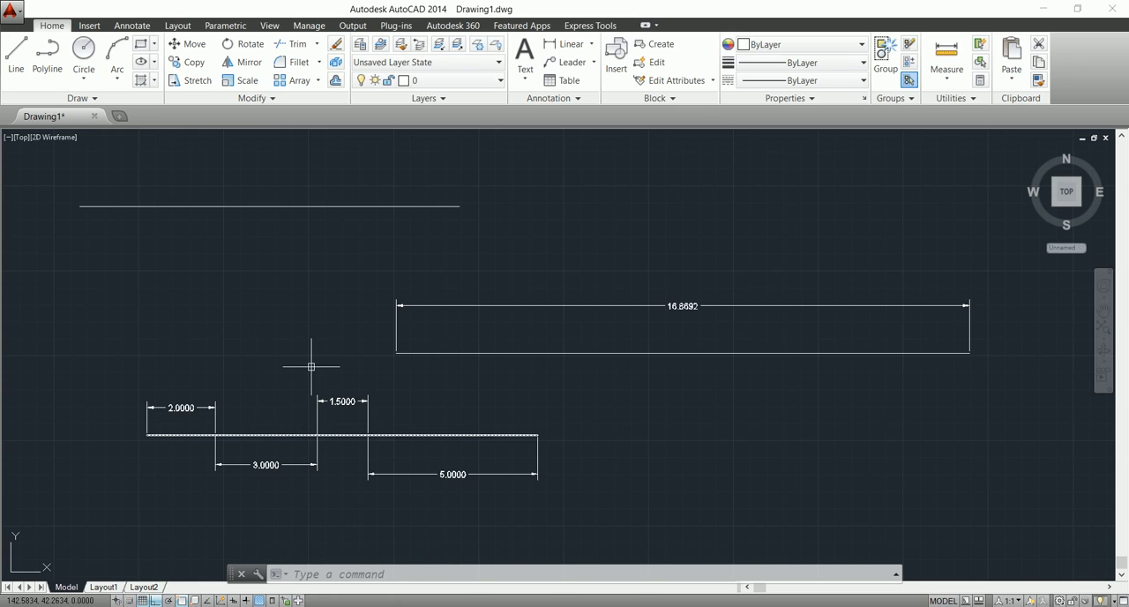
key("Escape")
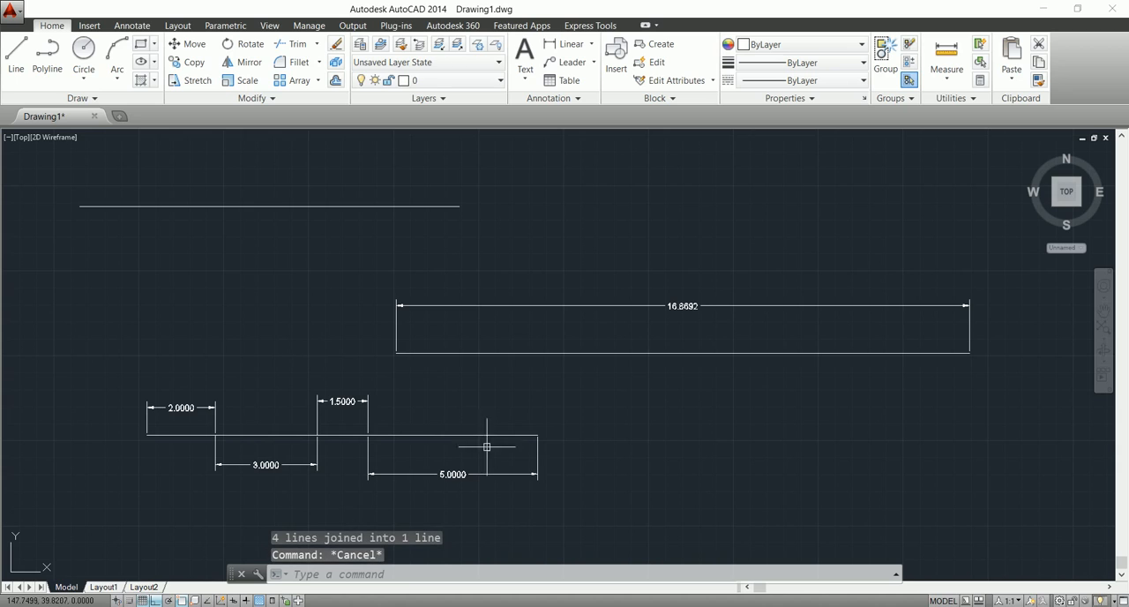
left_click(438, 435)
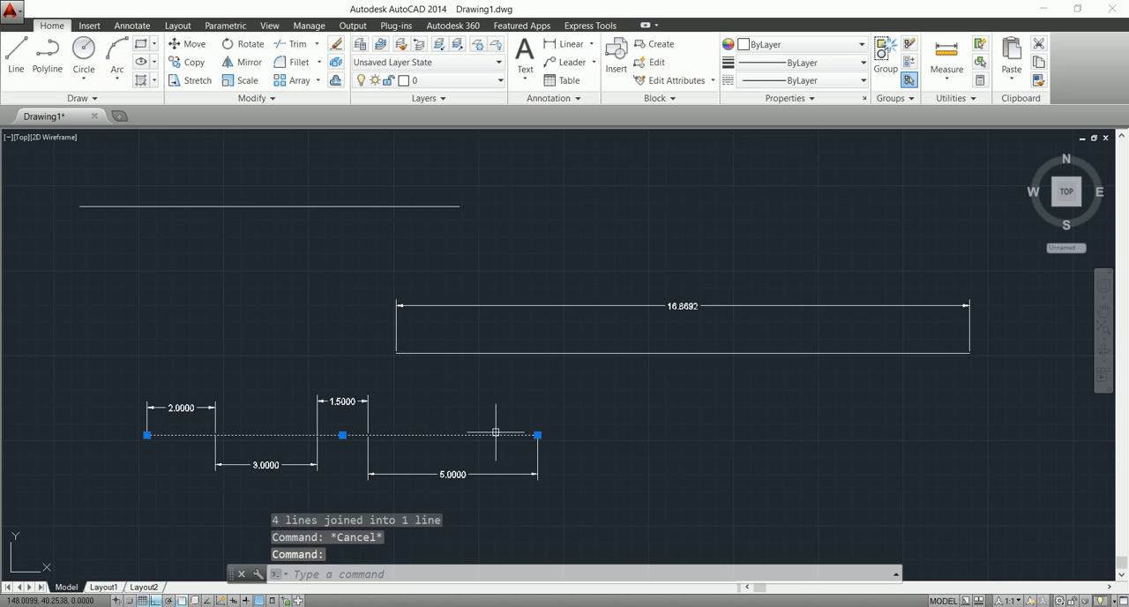